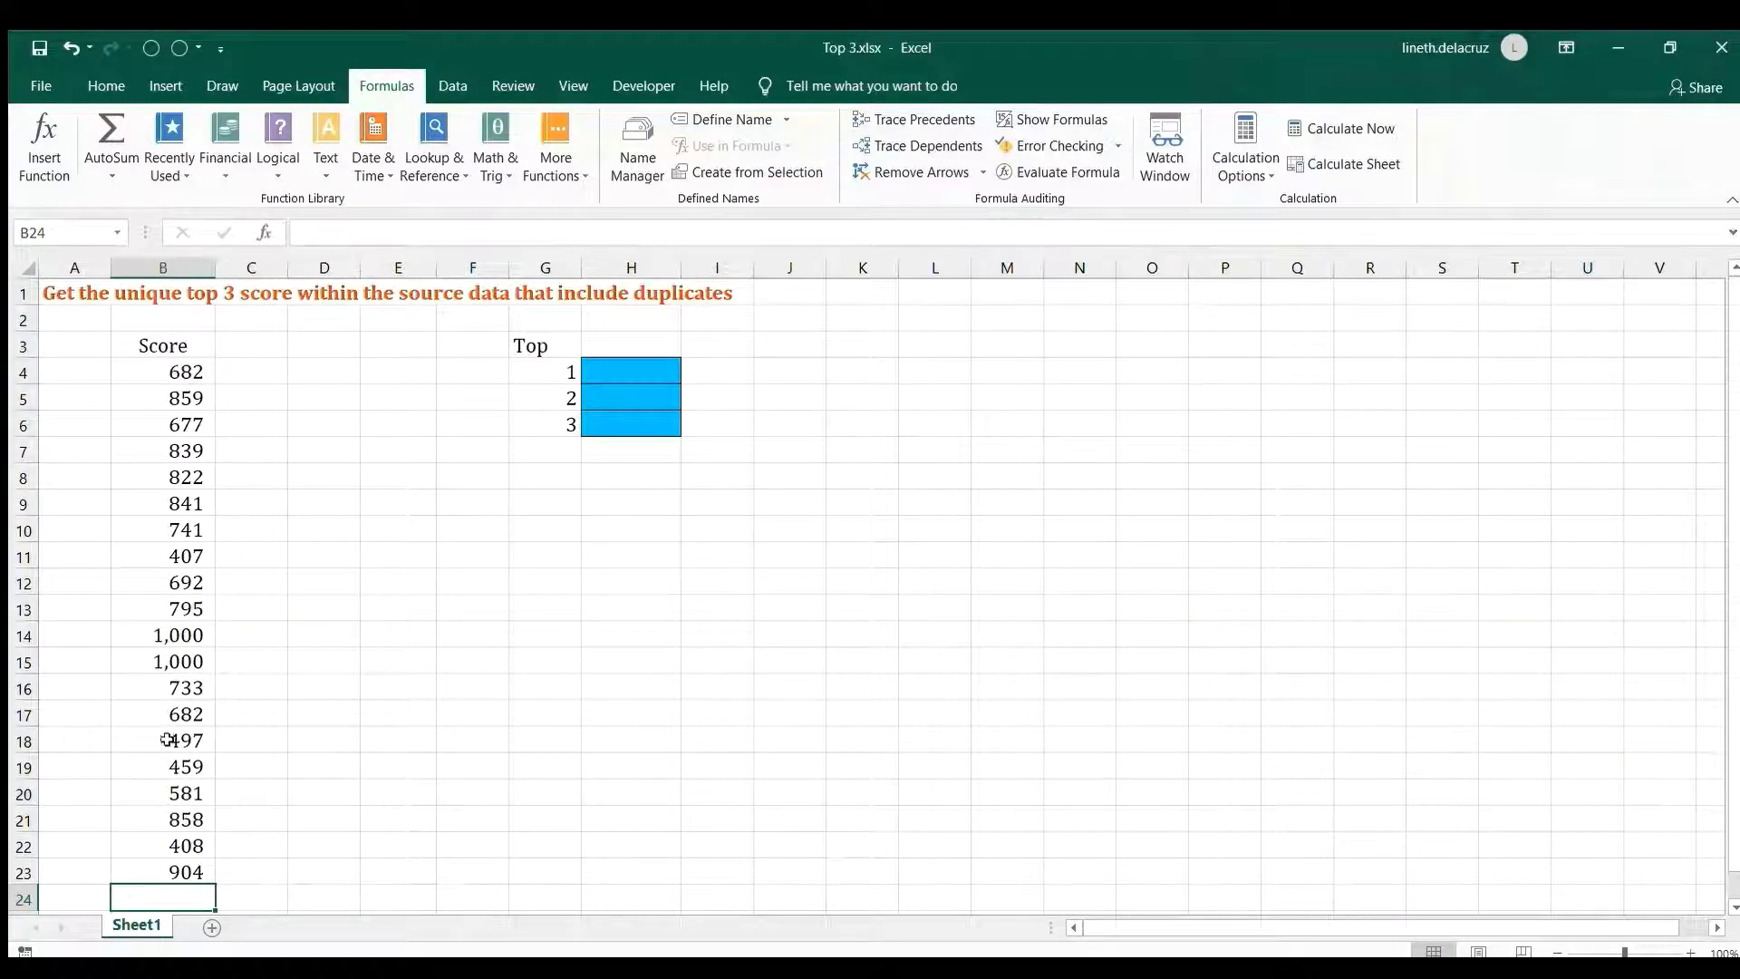
- Examine the Score list in B4:B23 and its duplicate top scores in B14:B15
{"action": "left_click_drag", "start_coordinate": [163, 366], "coordinate": [149, 870]}
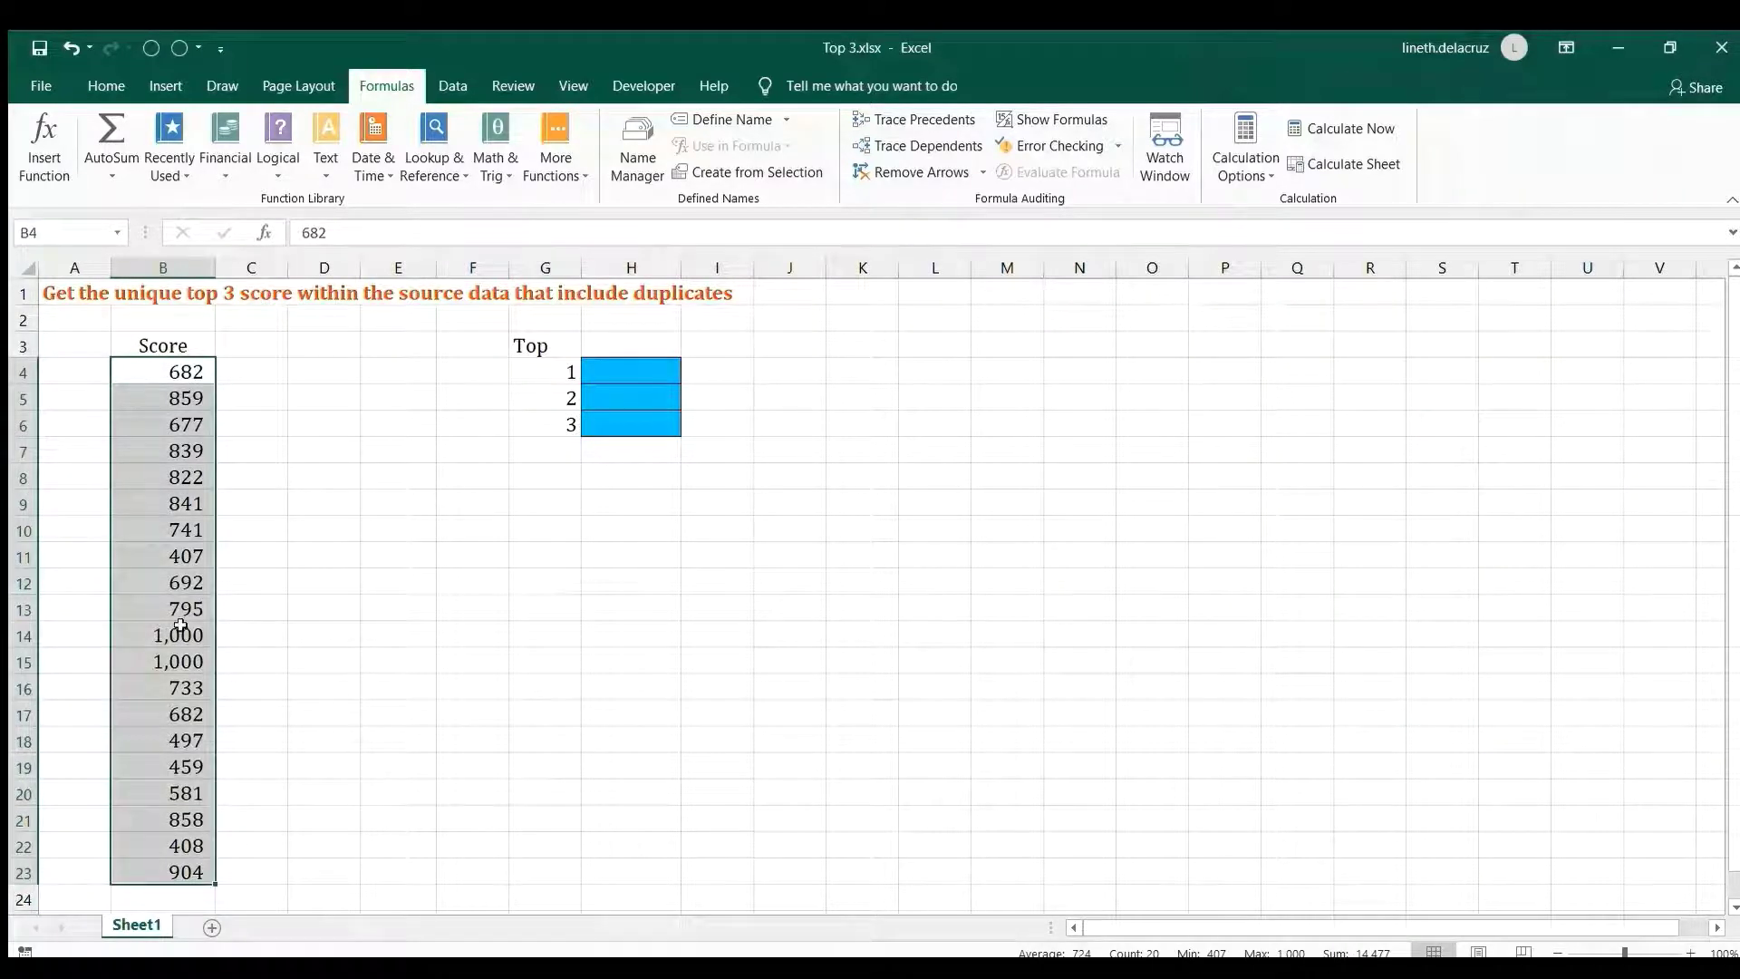
{"action": "left_click", "coordinate": [177, 625]}
{"action": "left_click_drag", "start_coordinate": [176, 626], "coordinate": [174, 652]}
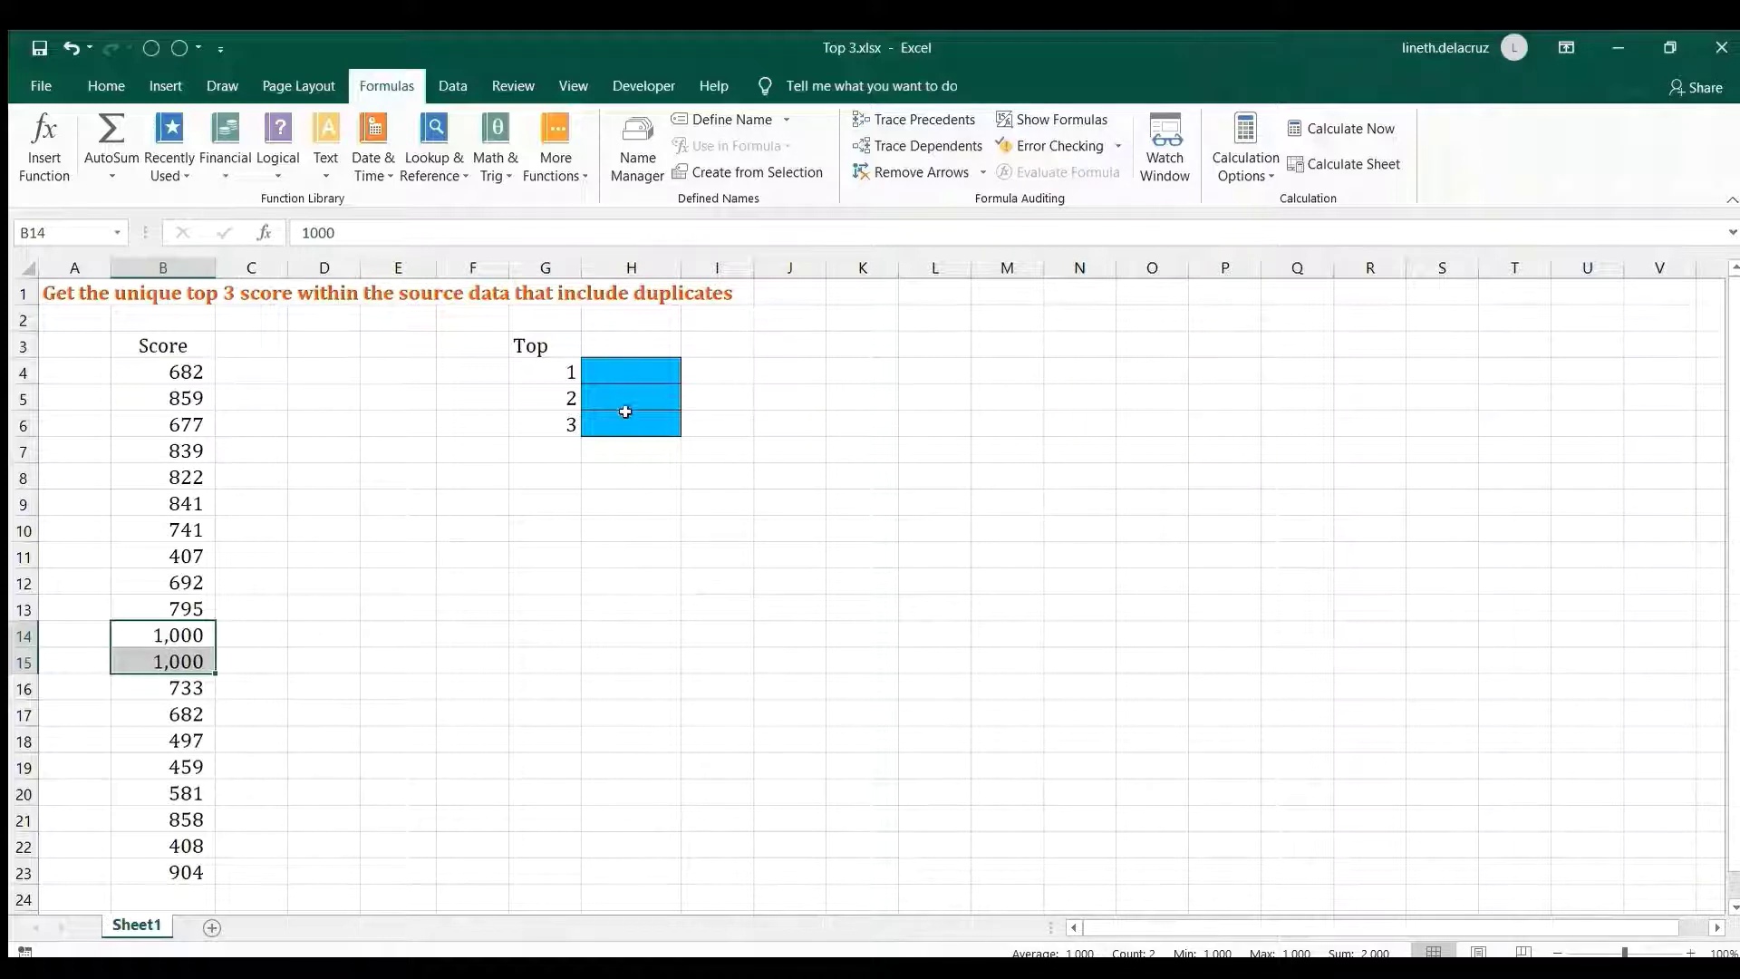
{"action": "left_click", "coordinate": [375, 550]}
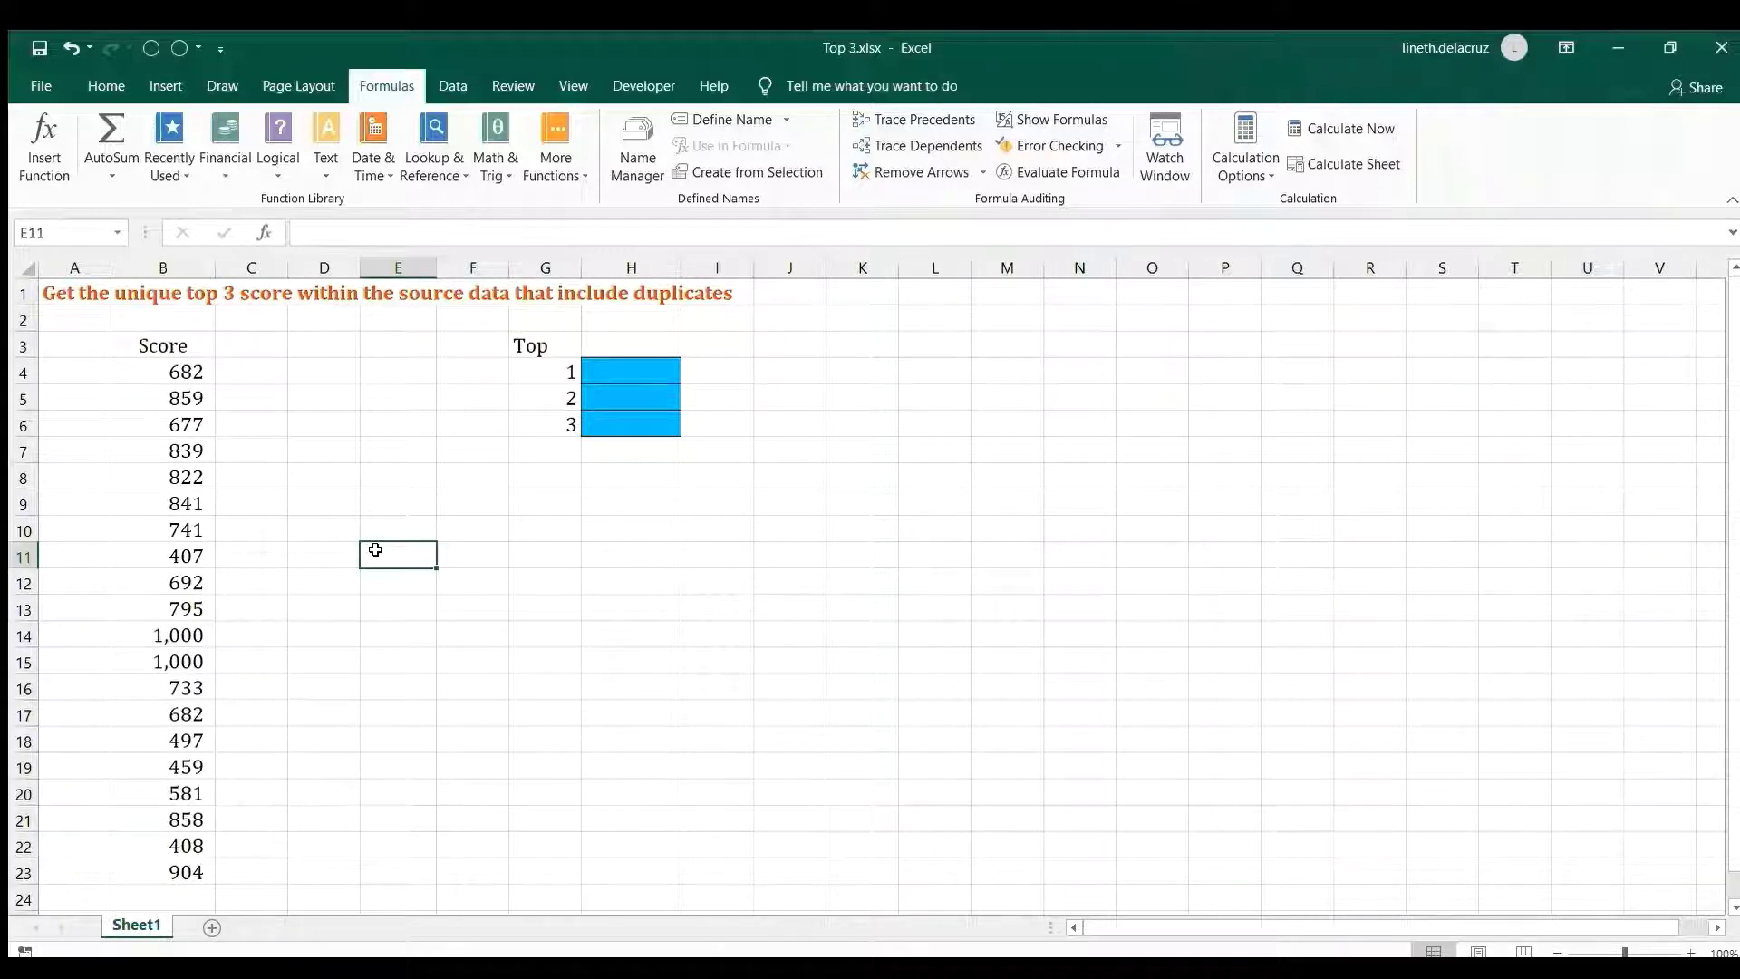
- Enter =RANK.EQ(B4,B4:B23) in C4 to rank the first score against the whole list
{"action": "left_click", "coordinate": [237, 374]}
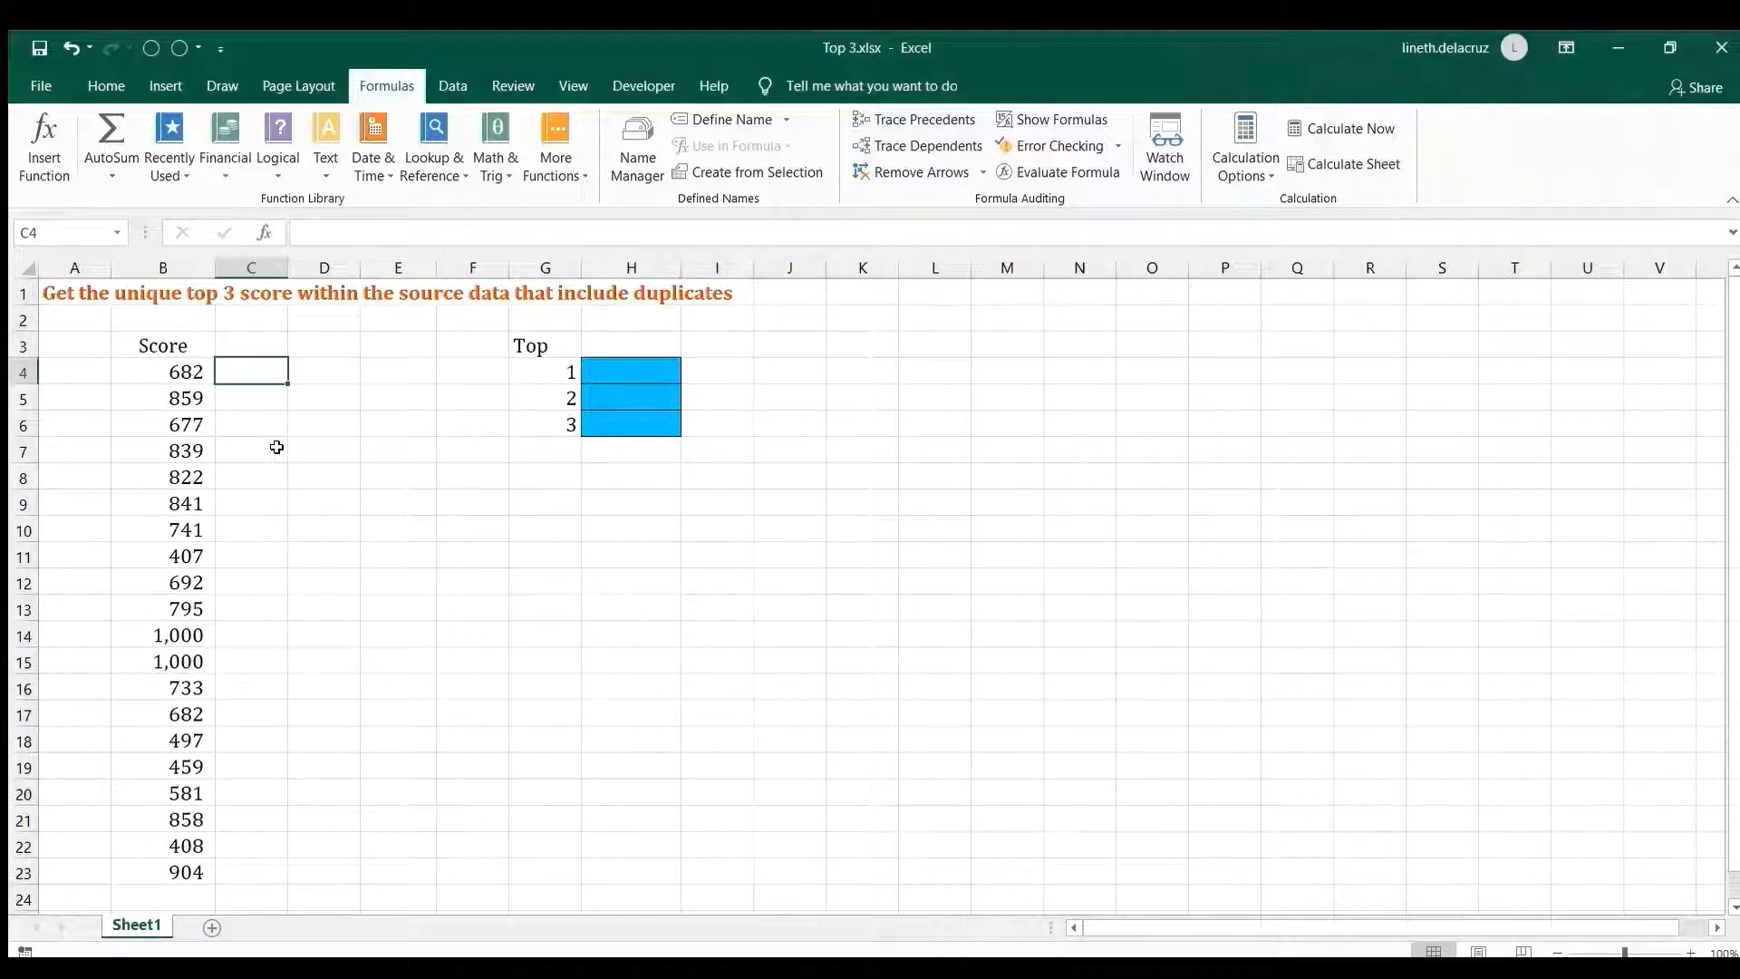
{"action": "type", "text": "="}
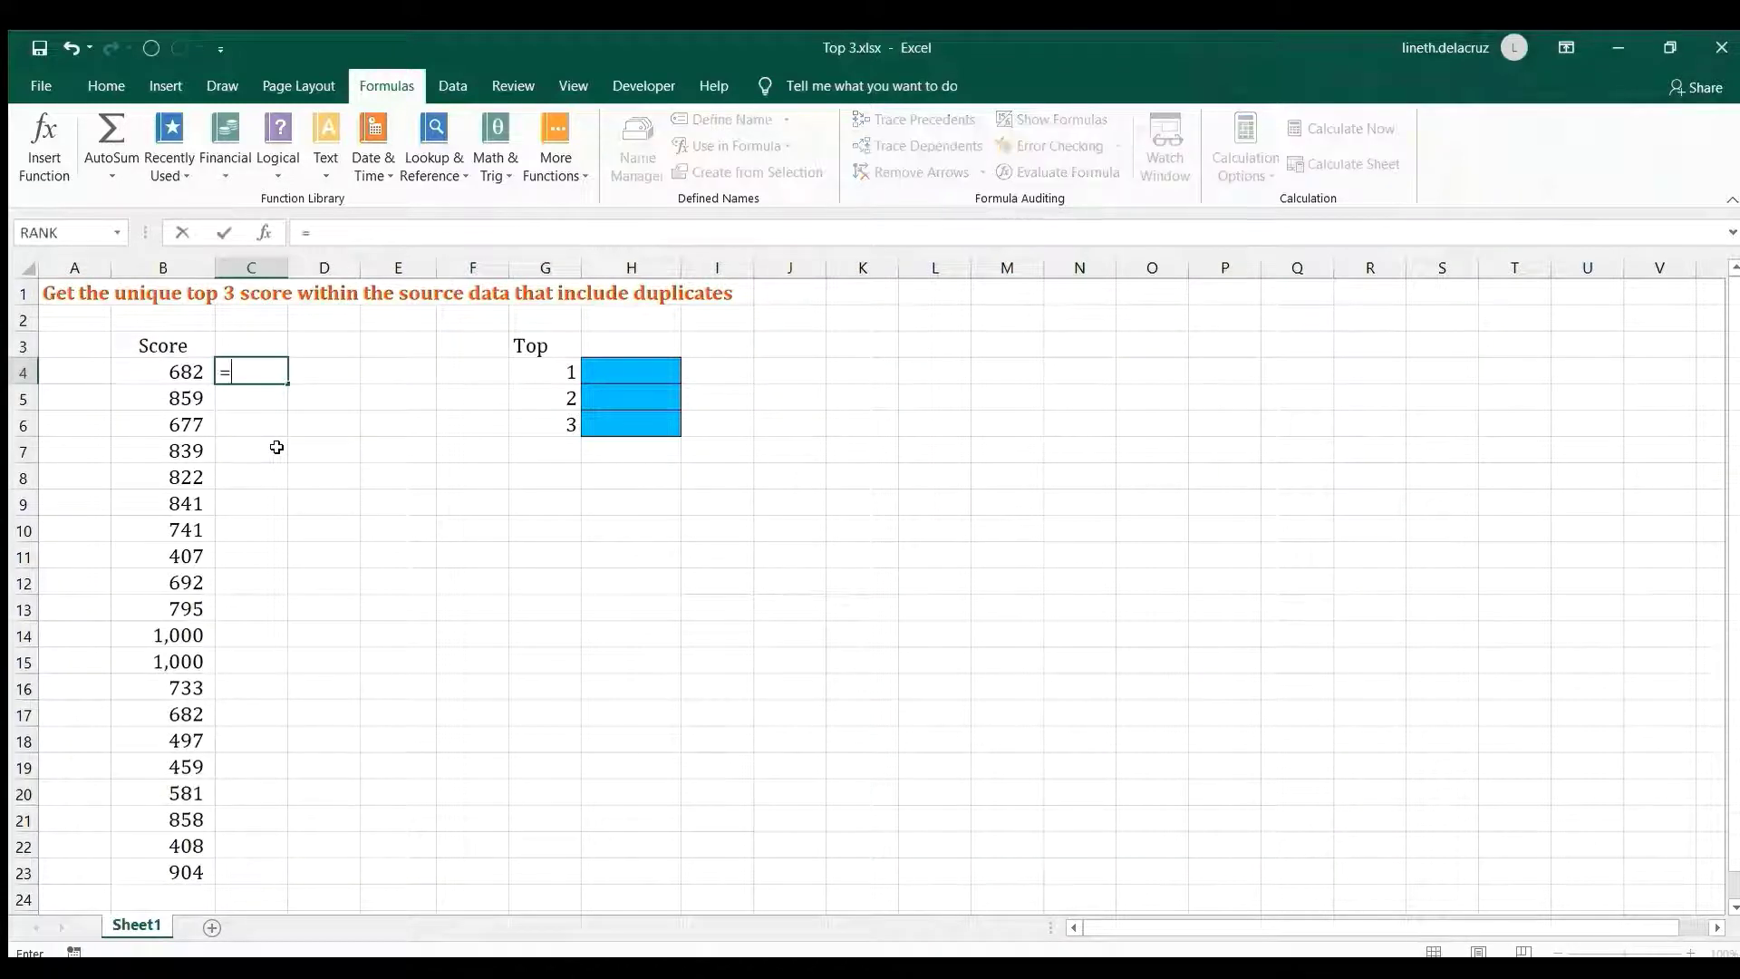
{"action": "type", "text": "rank.eq"}
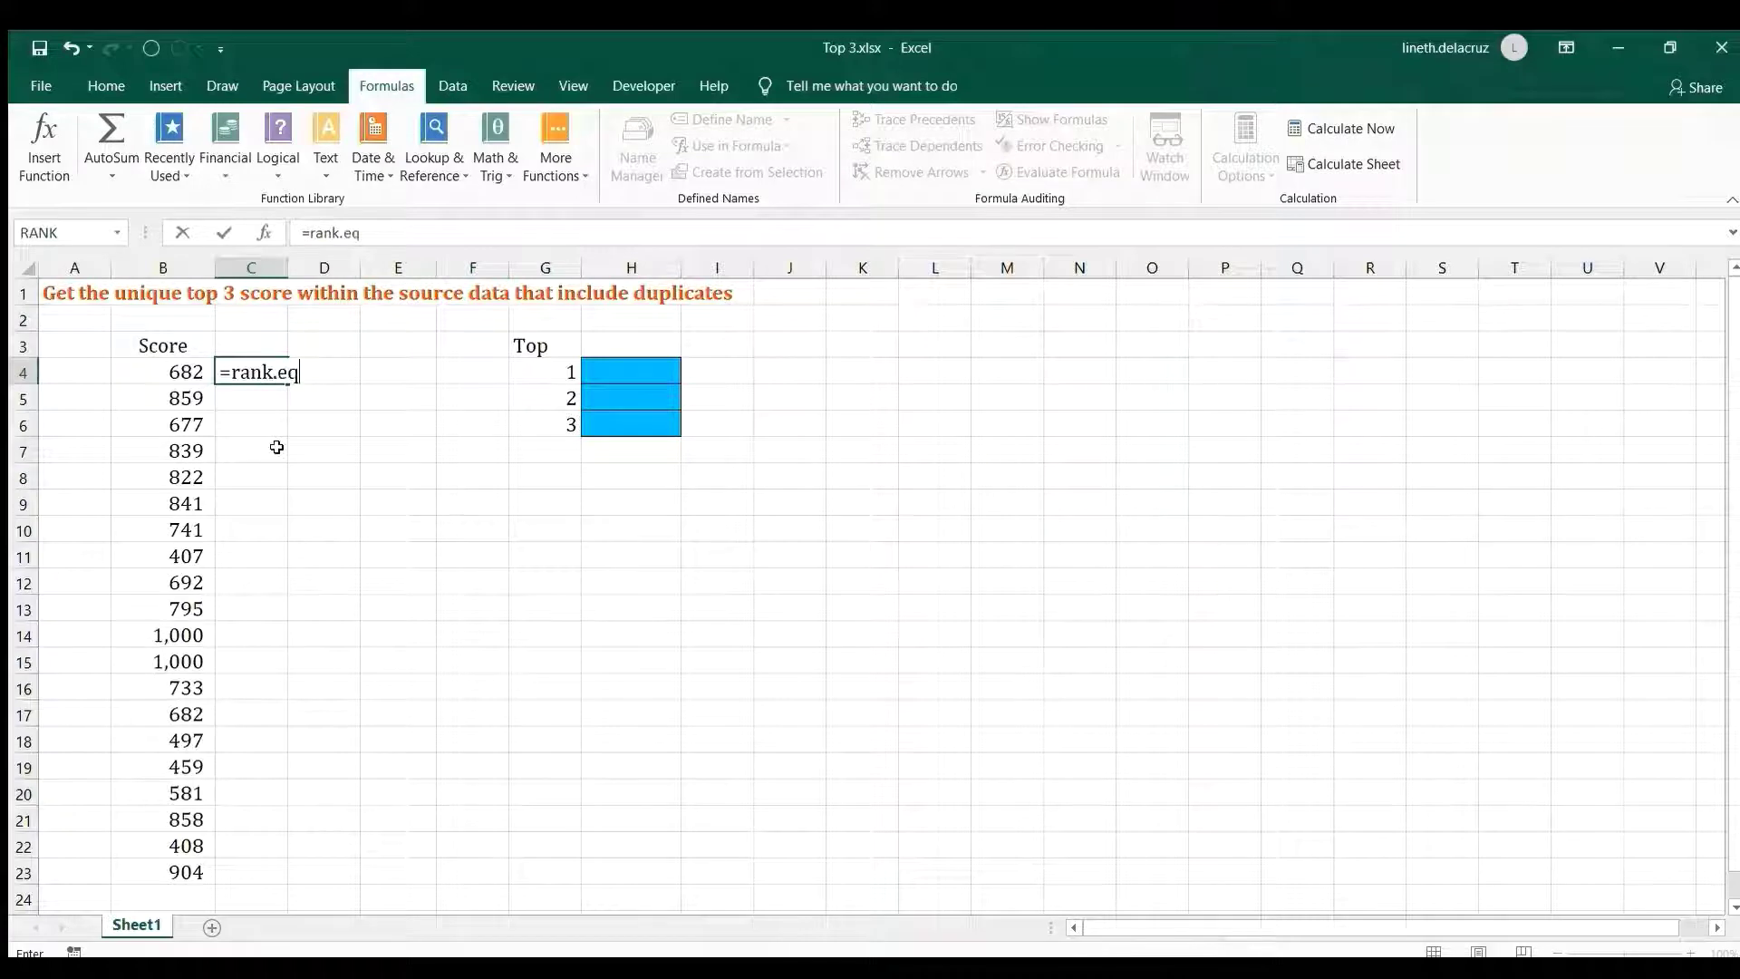
{"action": "type", "text": "("}
{"action": "left_click", "coordinate": [182, 366]}
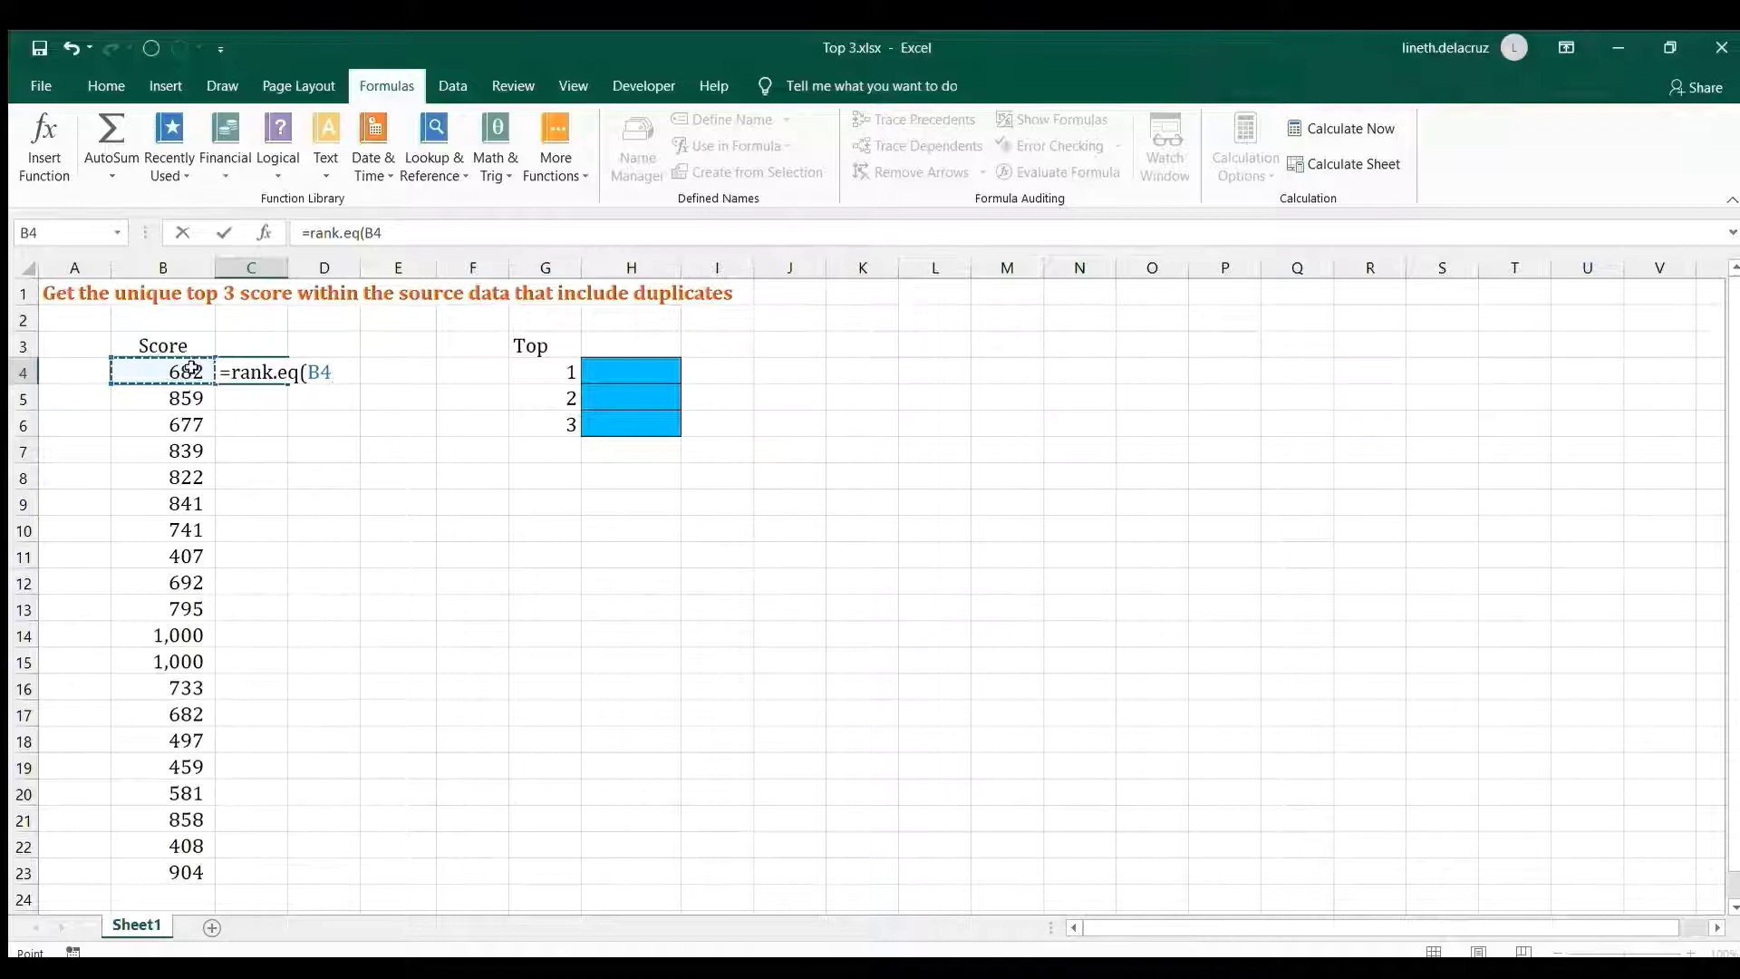
{"action": "type", "text": ","}
{"action": "left_click_drag", "start_coordinate": [187, 371], "coordinate": [186, 871]}
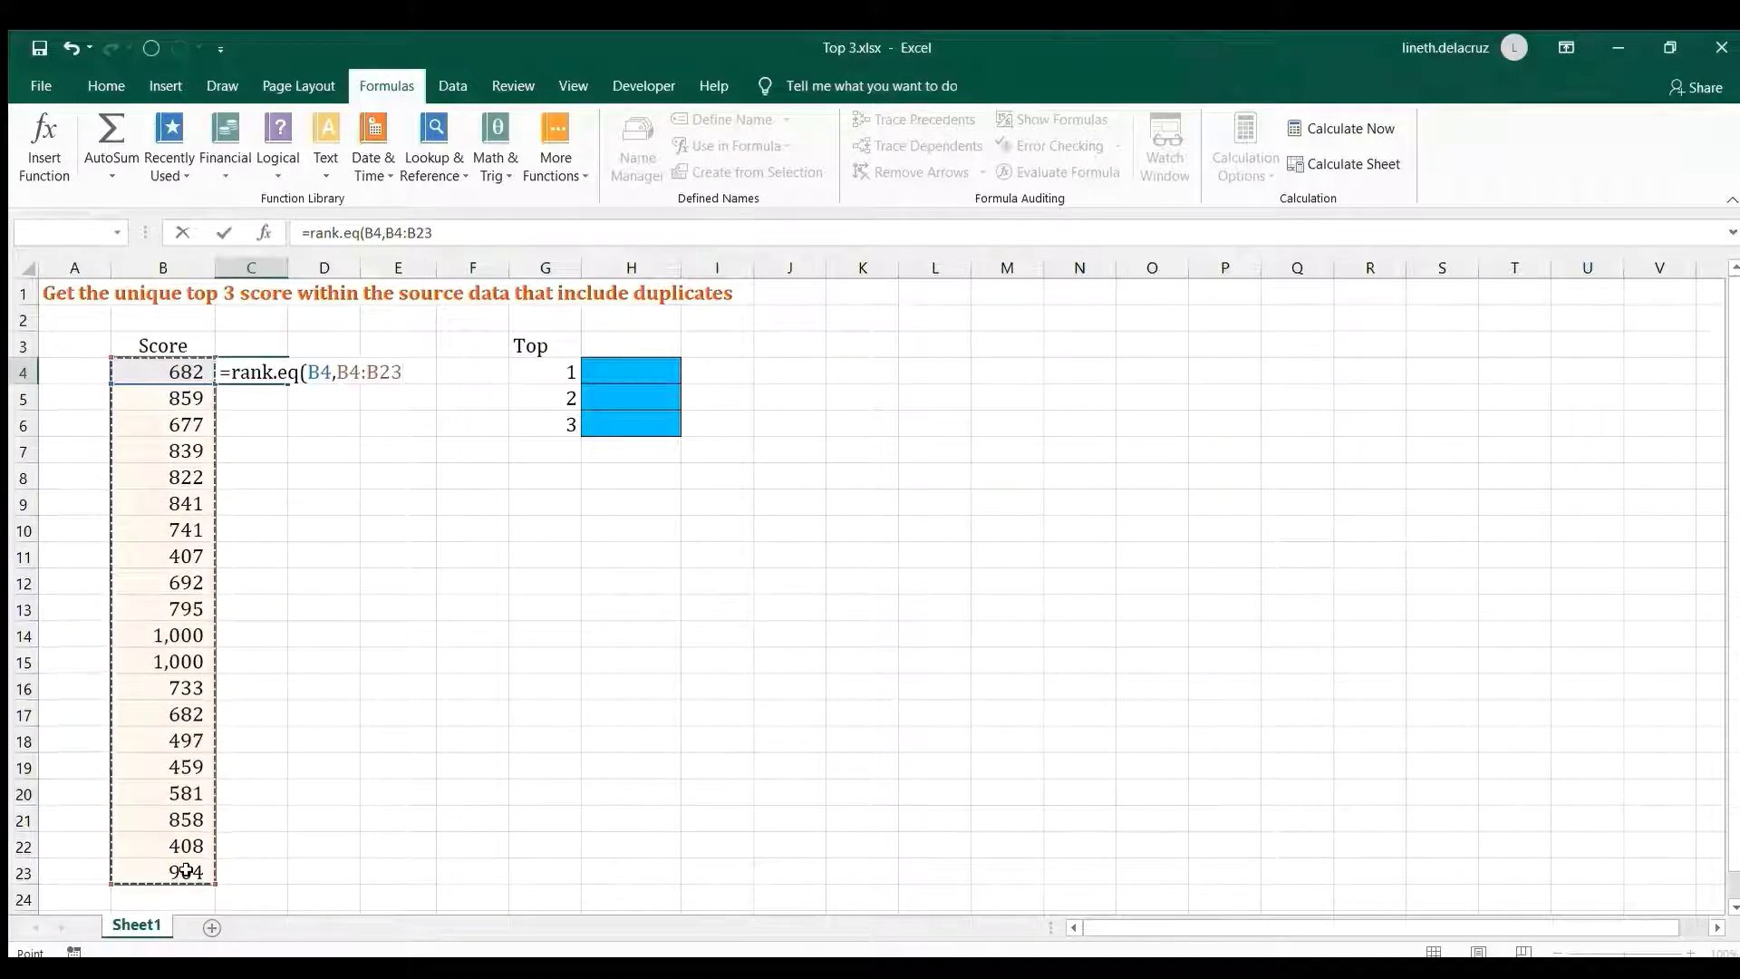
{"action": "type", "text": ")"}
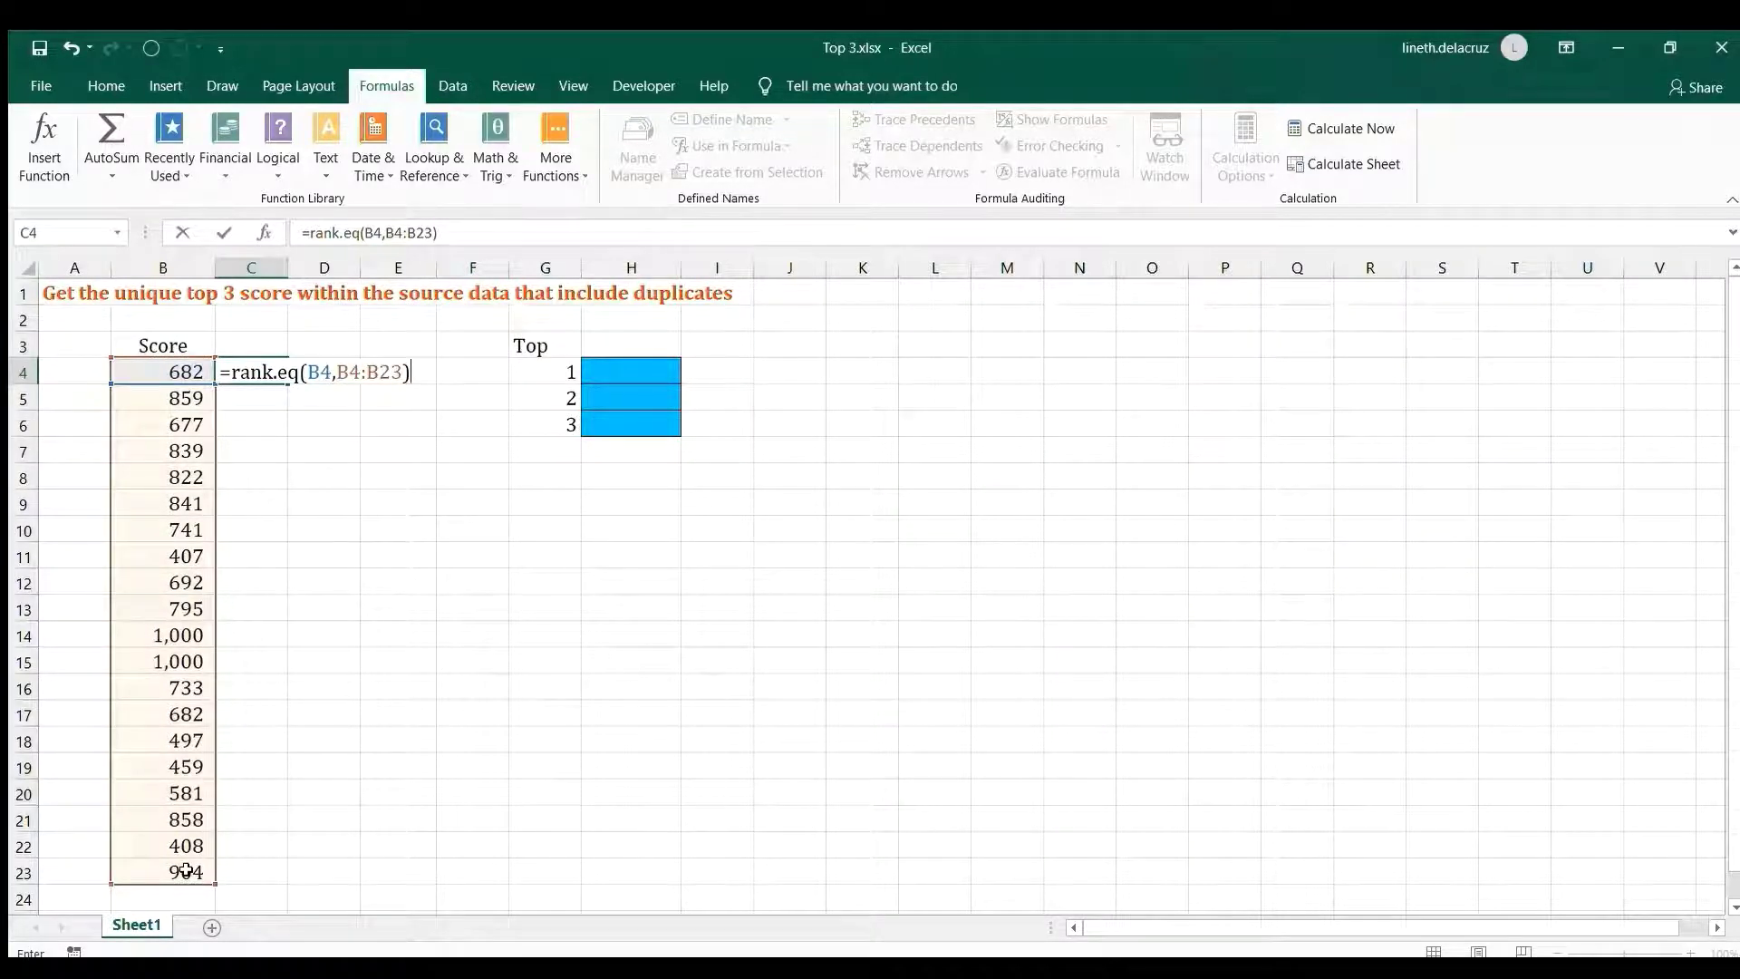
{"action": "key", "text": "ctrl+Return"}
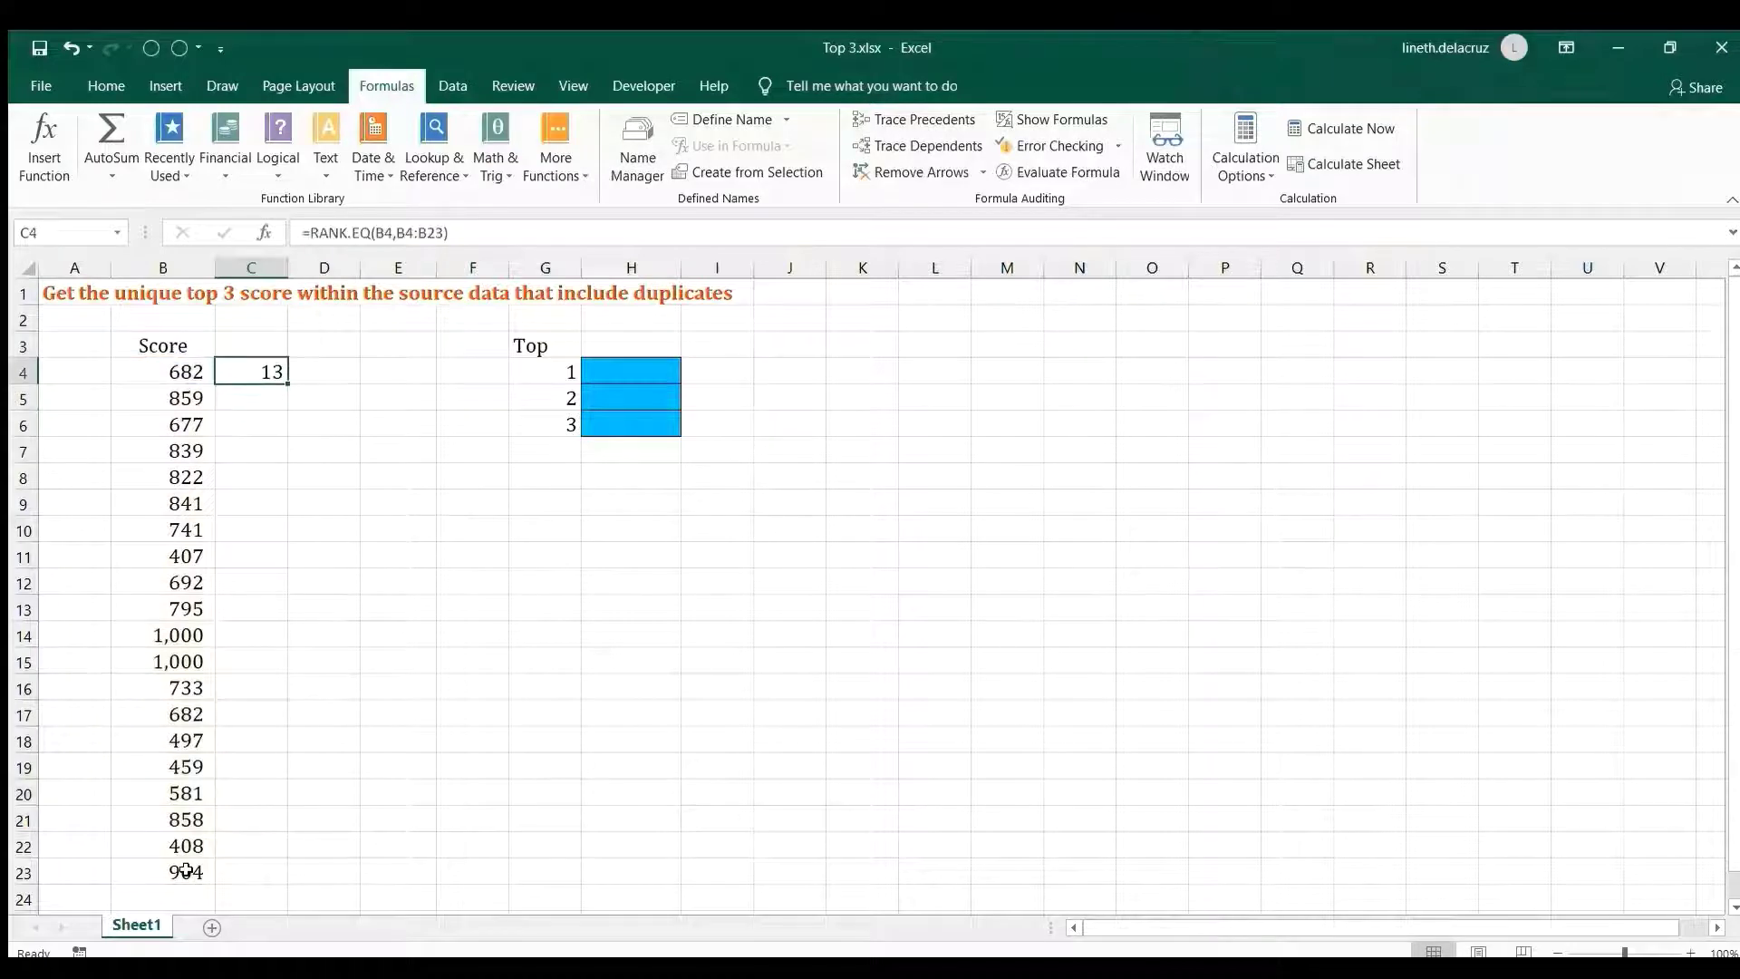
- Make the ranking range in the C4 formula absolute as $B$4:$B$23
{"action": "key", "text": "F2"}
{"action": "left_click_drag", "start_coordinate": [359, 382], "coordinate": [405, 373]}
{"action": "key", "text": "F4"}
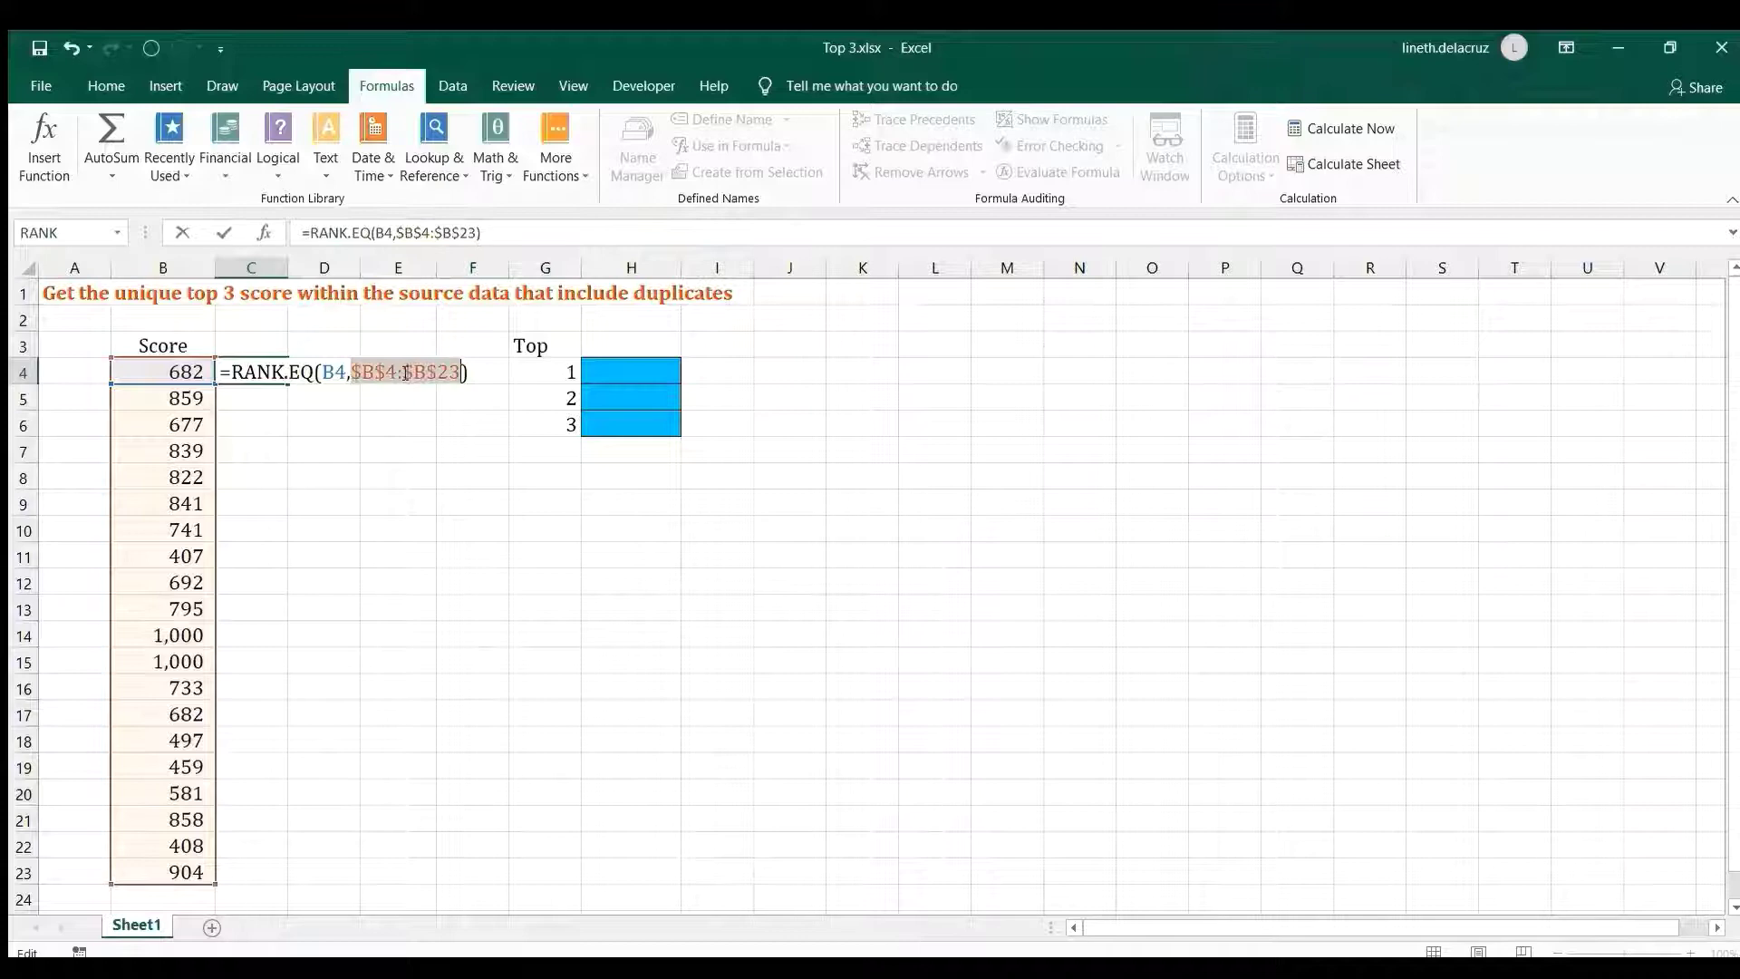
{"action": "key", "text": "Return"}
- Copy the C4 rank formula down through C23 and check the ranks of the duplicate scores in C14:C15
{"action": "key", "text": "Up"}
{"action": "key", "text": "ctrl+c"}
{"action": "key", "text": "Down"}
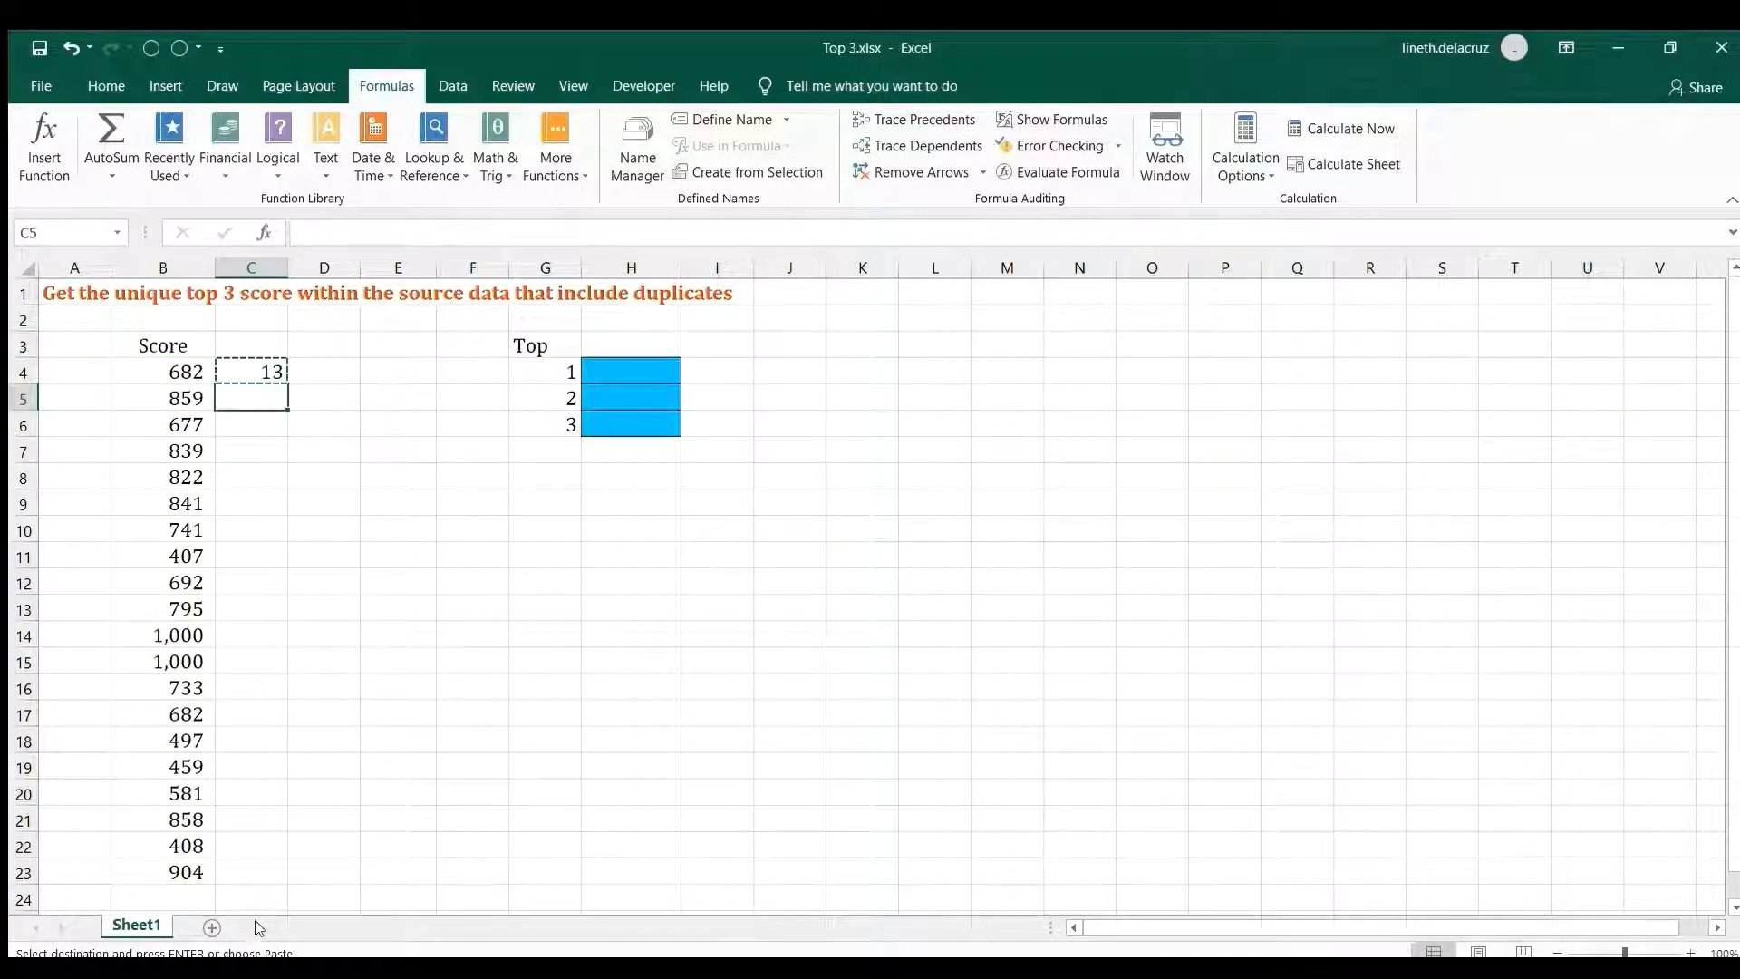
{"action": "left_click", "coordinate": [262, 876], "text": "shift"}
{"action": "key", "text": "ctrl+v"}
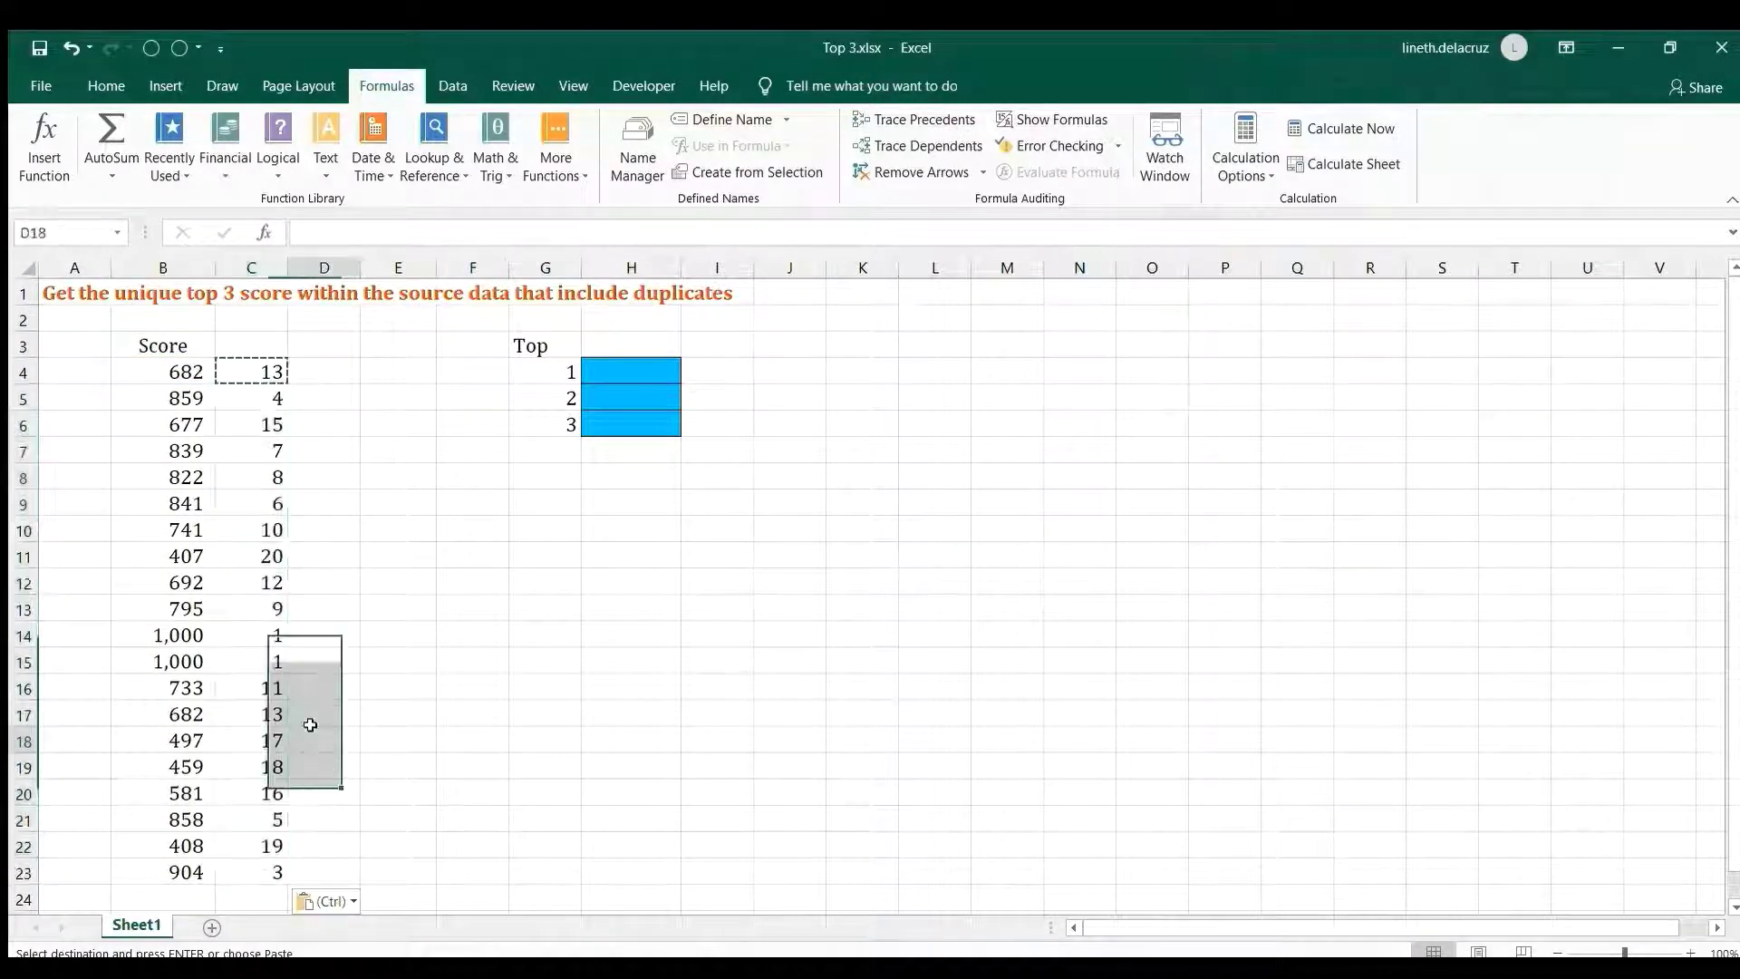
{"action": "left_click_drag", "start_coordinate": [262, 635], "coordinate": [261, 652]}
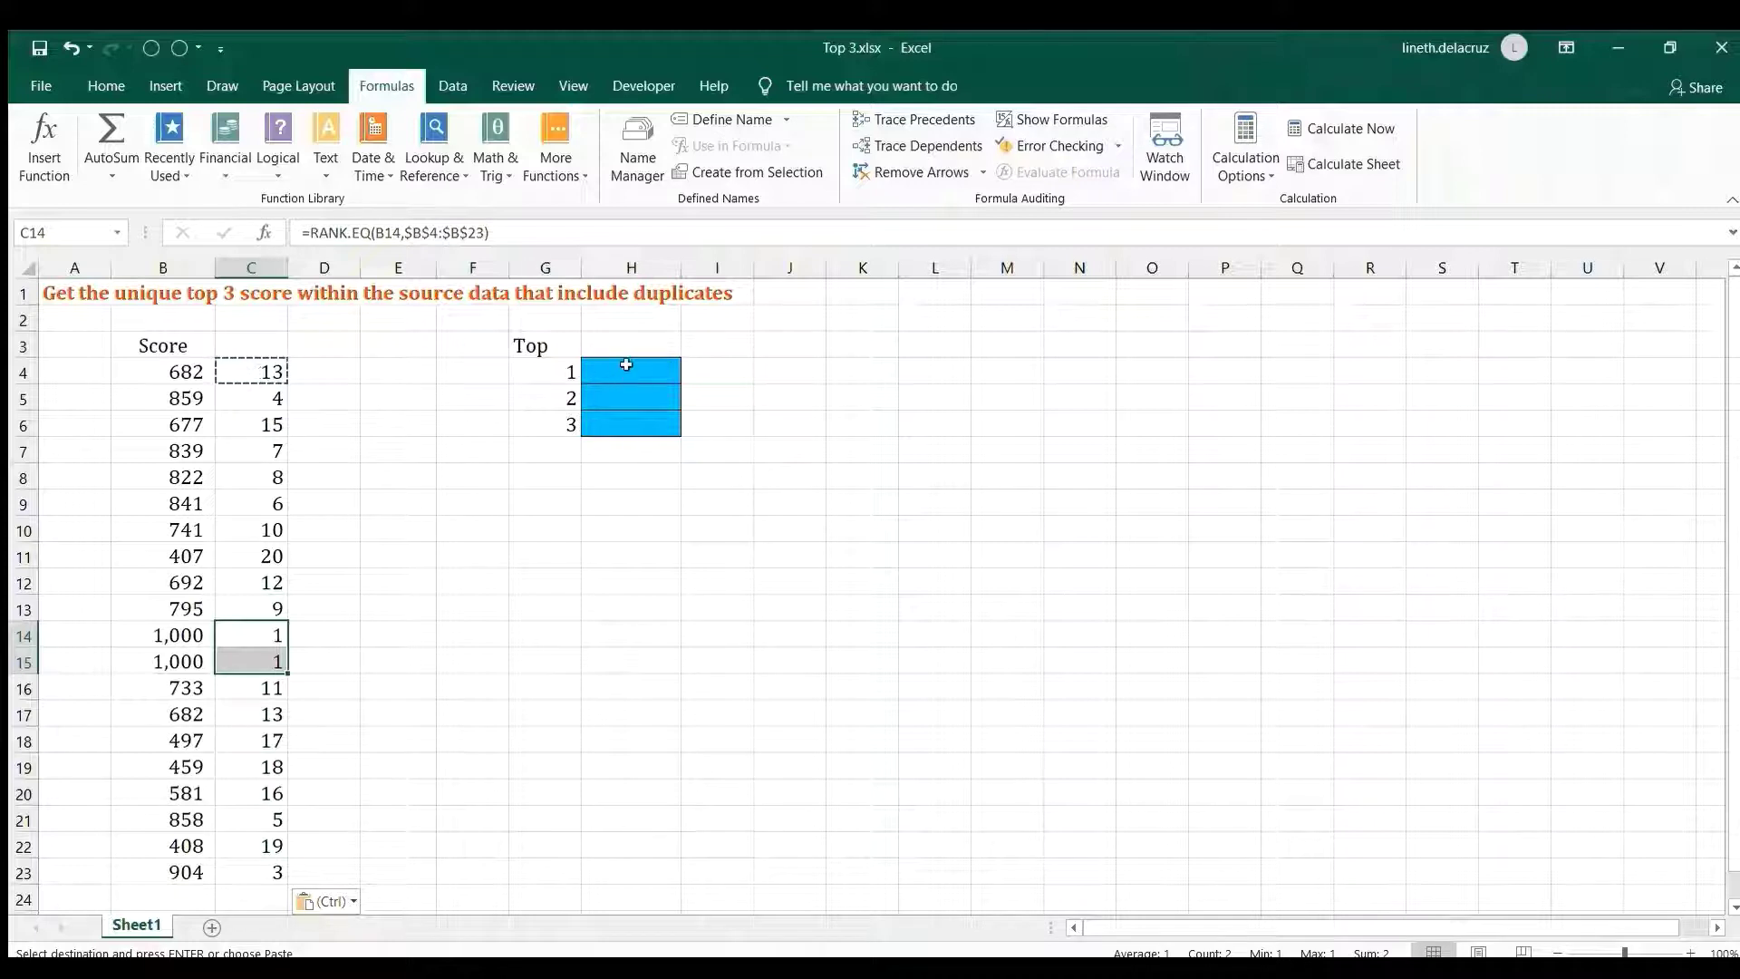
- Copy the exact RANK.EQ formula text from C4 into D4, keeping its references unchanged
{"action": "left_click", "coordinate": [316, 374]}
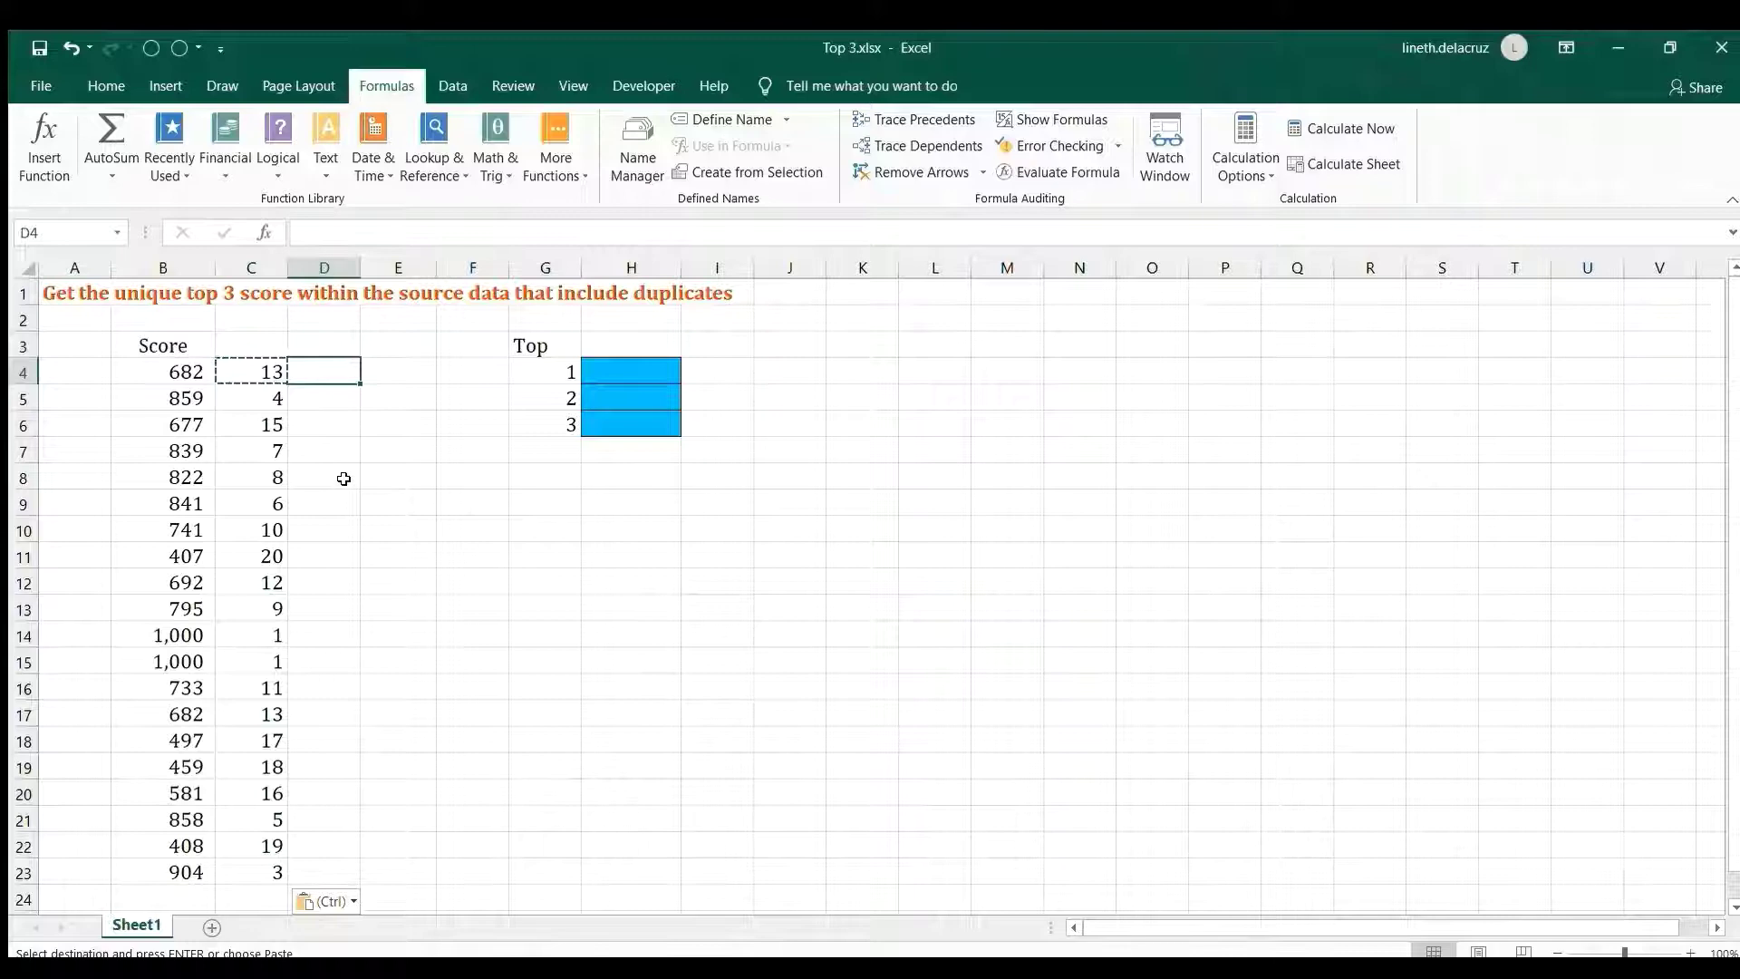
{"action": "left_click", "coordinate": [264, 372]}
{"action": "left_click_drag", "start_coordinate": [528, 233], "coordinate": [304, 270]}
{"action": "key", "text": "ctrl+c"}
{"action": "key", "text": "Escape"}
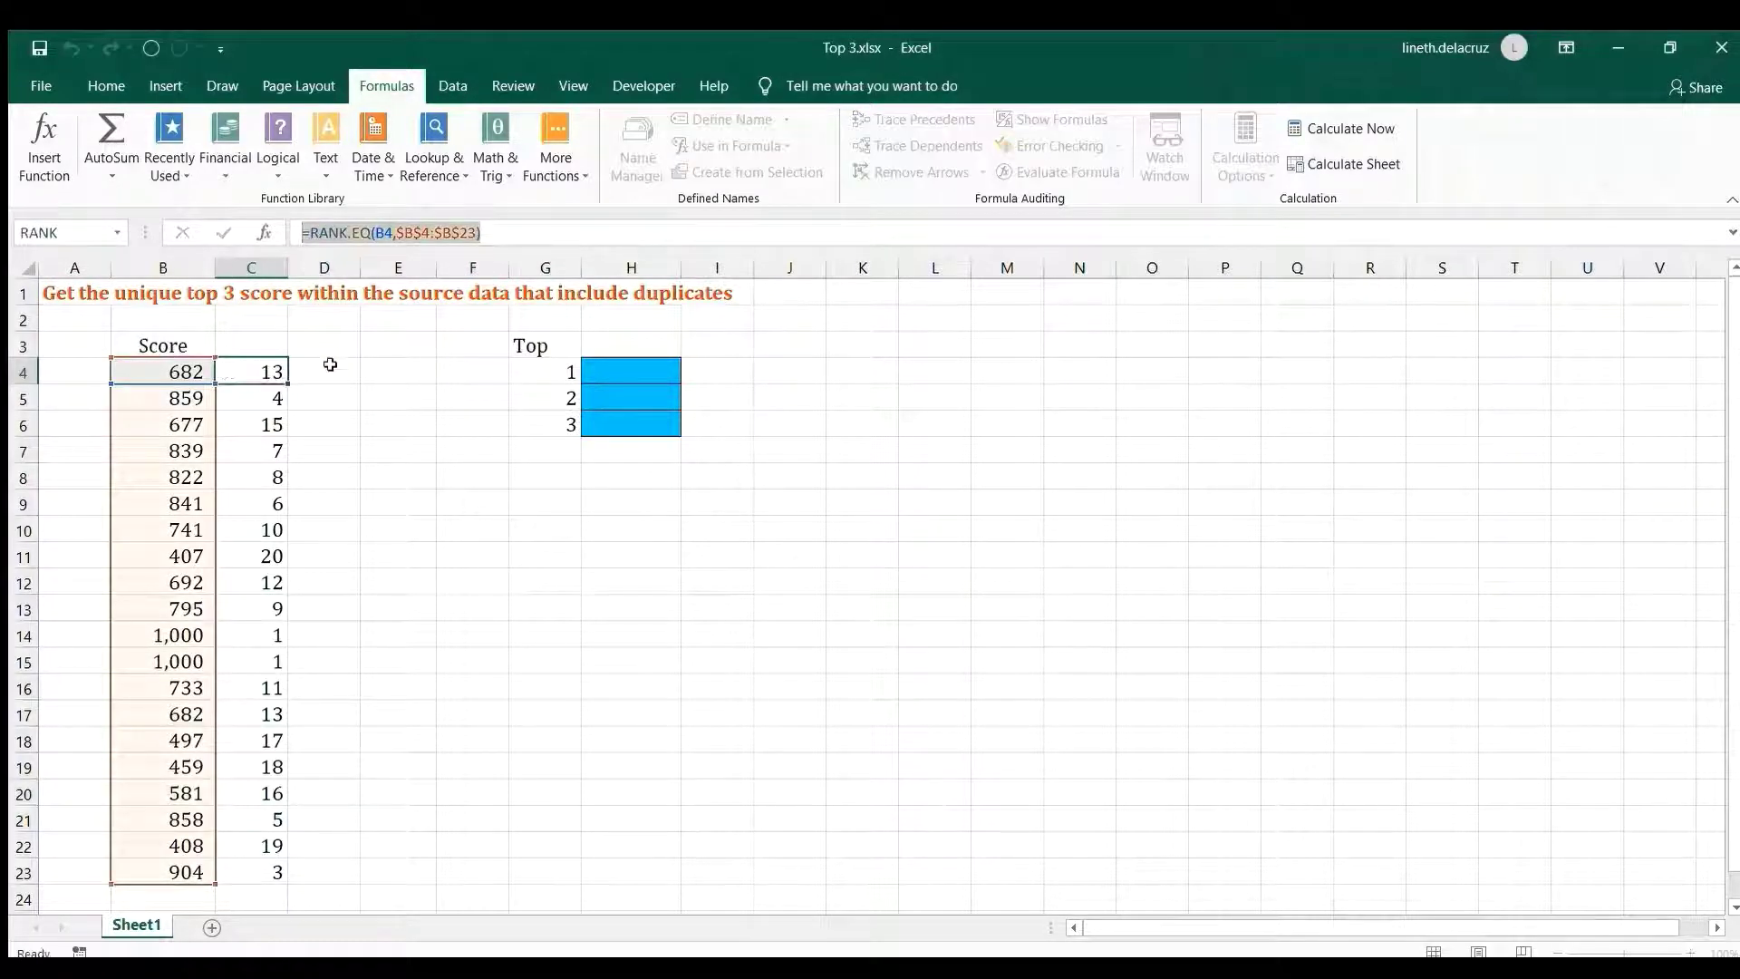
{"action": "left_click", "coordinate": [331, 370]}
{"action": "key", "text": "ctrl+v"}
- Append +COUNTIF($B$4:B4,B4) to the RANK.EQ formula in D4 to break ties with an expanding range
{"action": "key", "text": "F2"}
{"action": "type", "text": "+"}
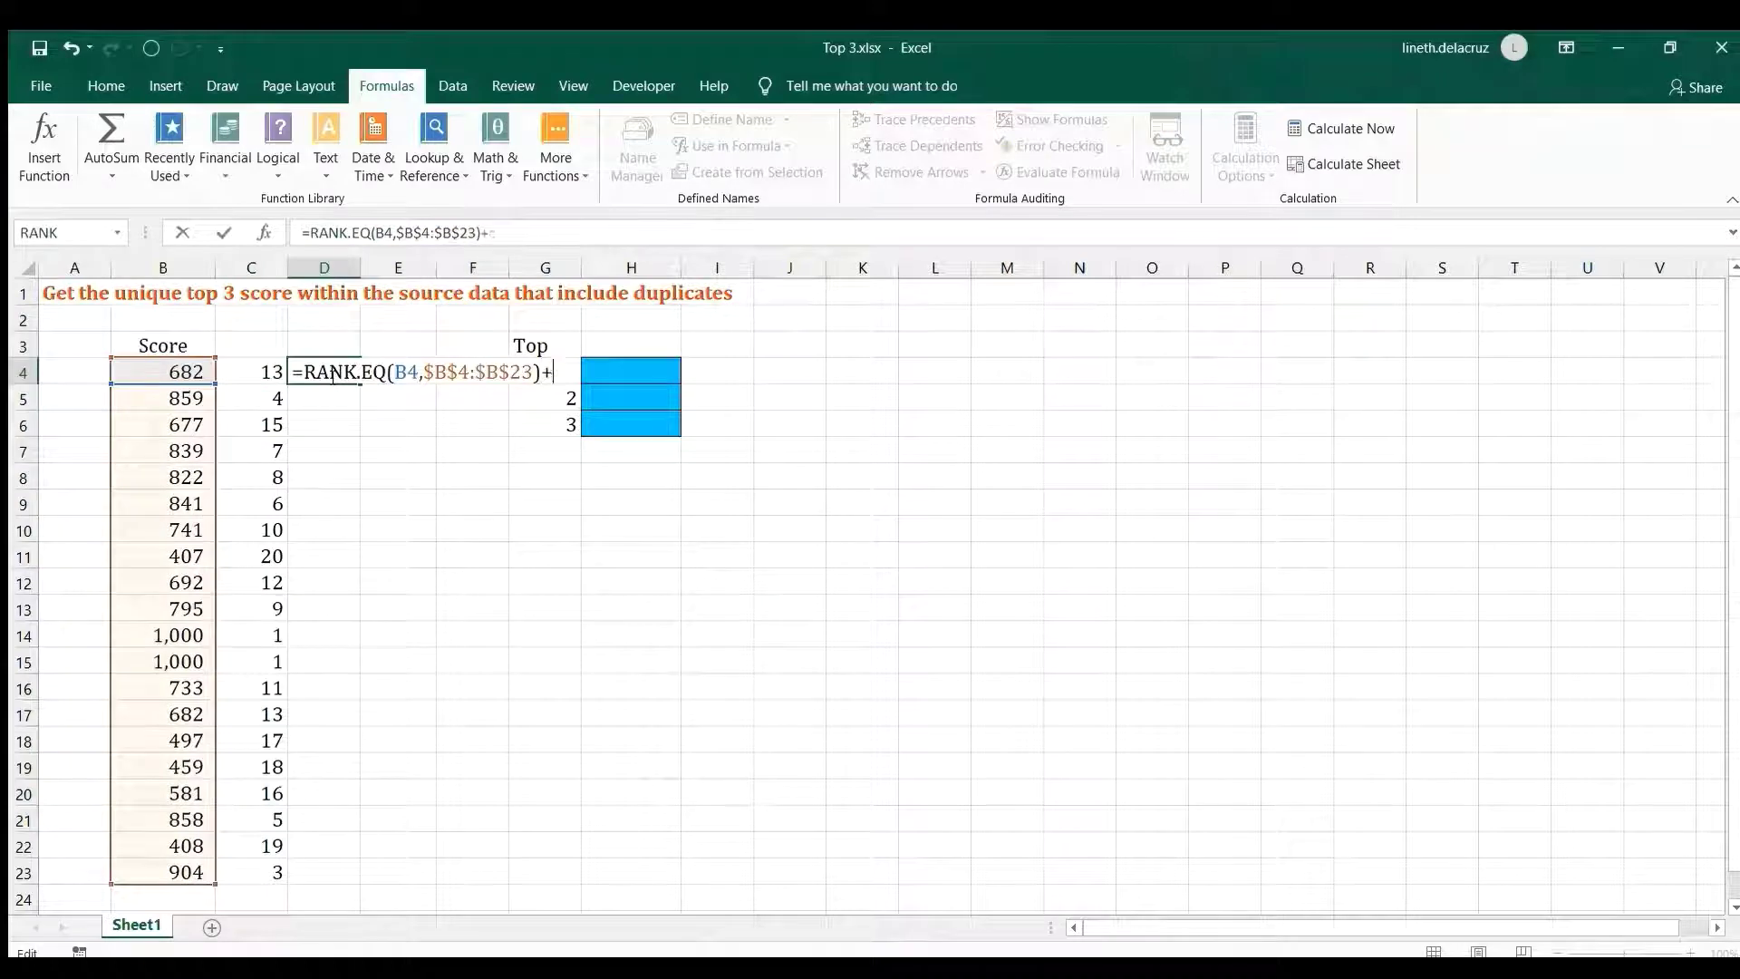
{"action": "type", "text": "countif("}
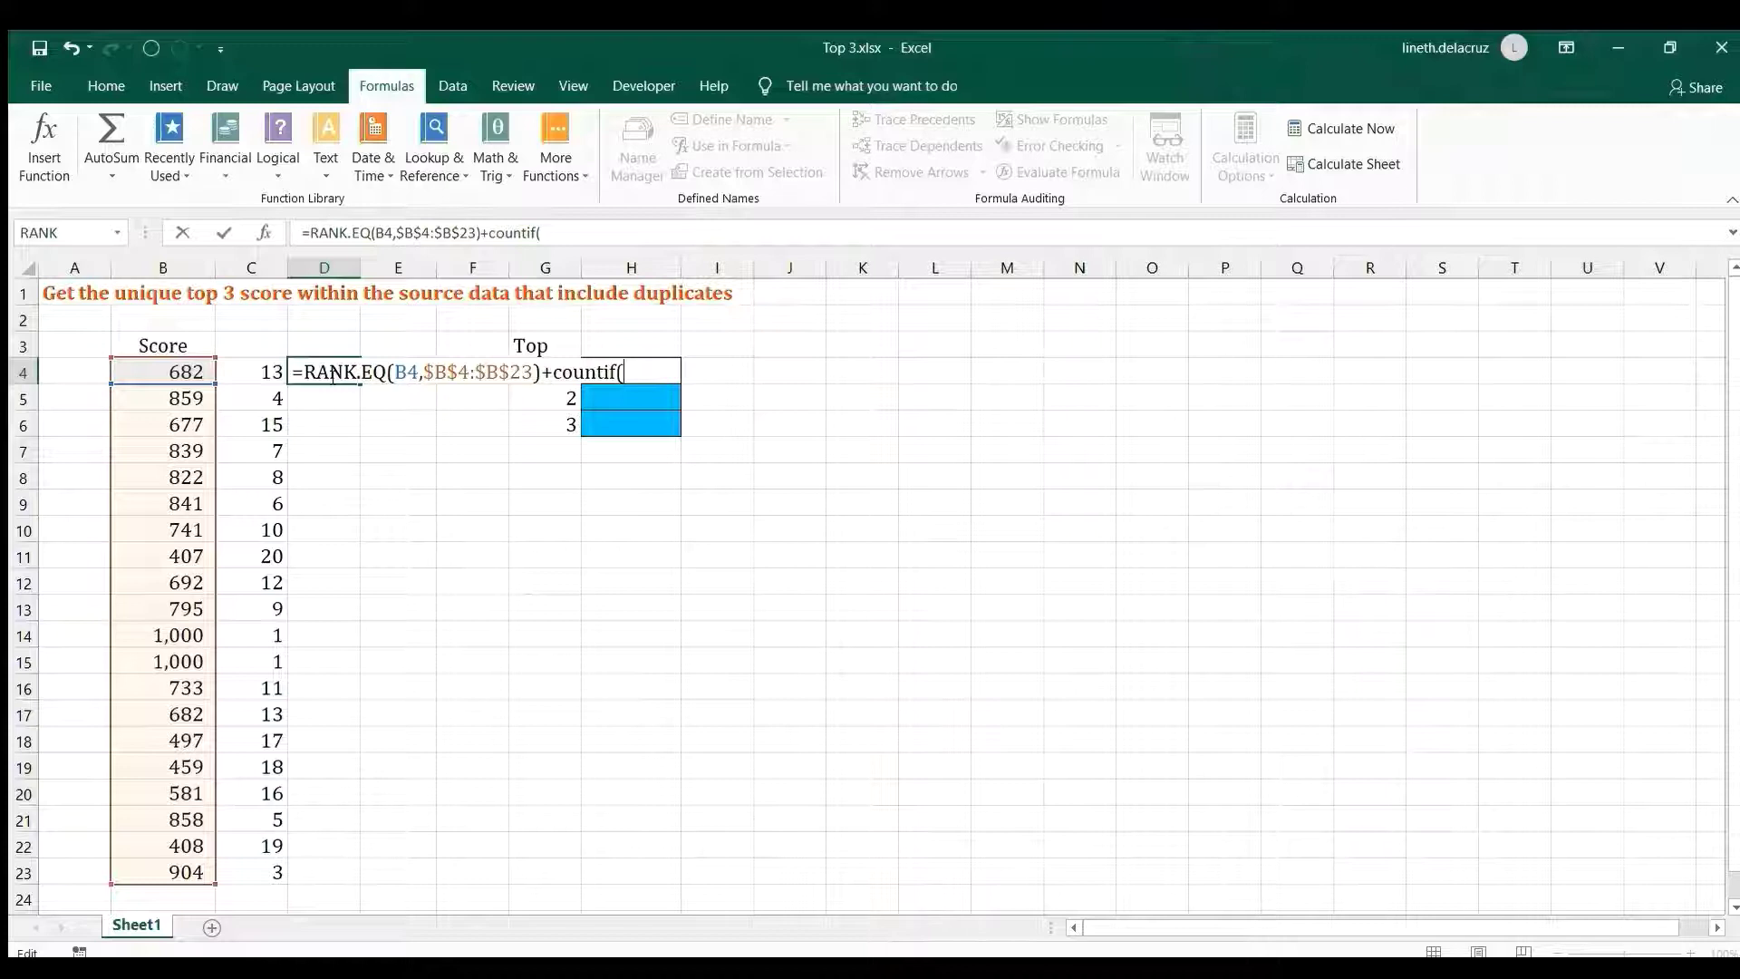
{"action": "left_click", "coordinate": [181, 371]}
{"action": "key", "text": "F8"}
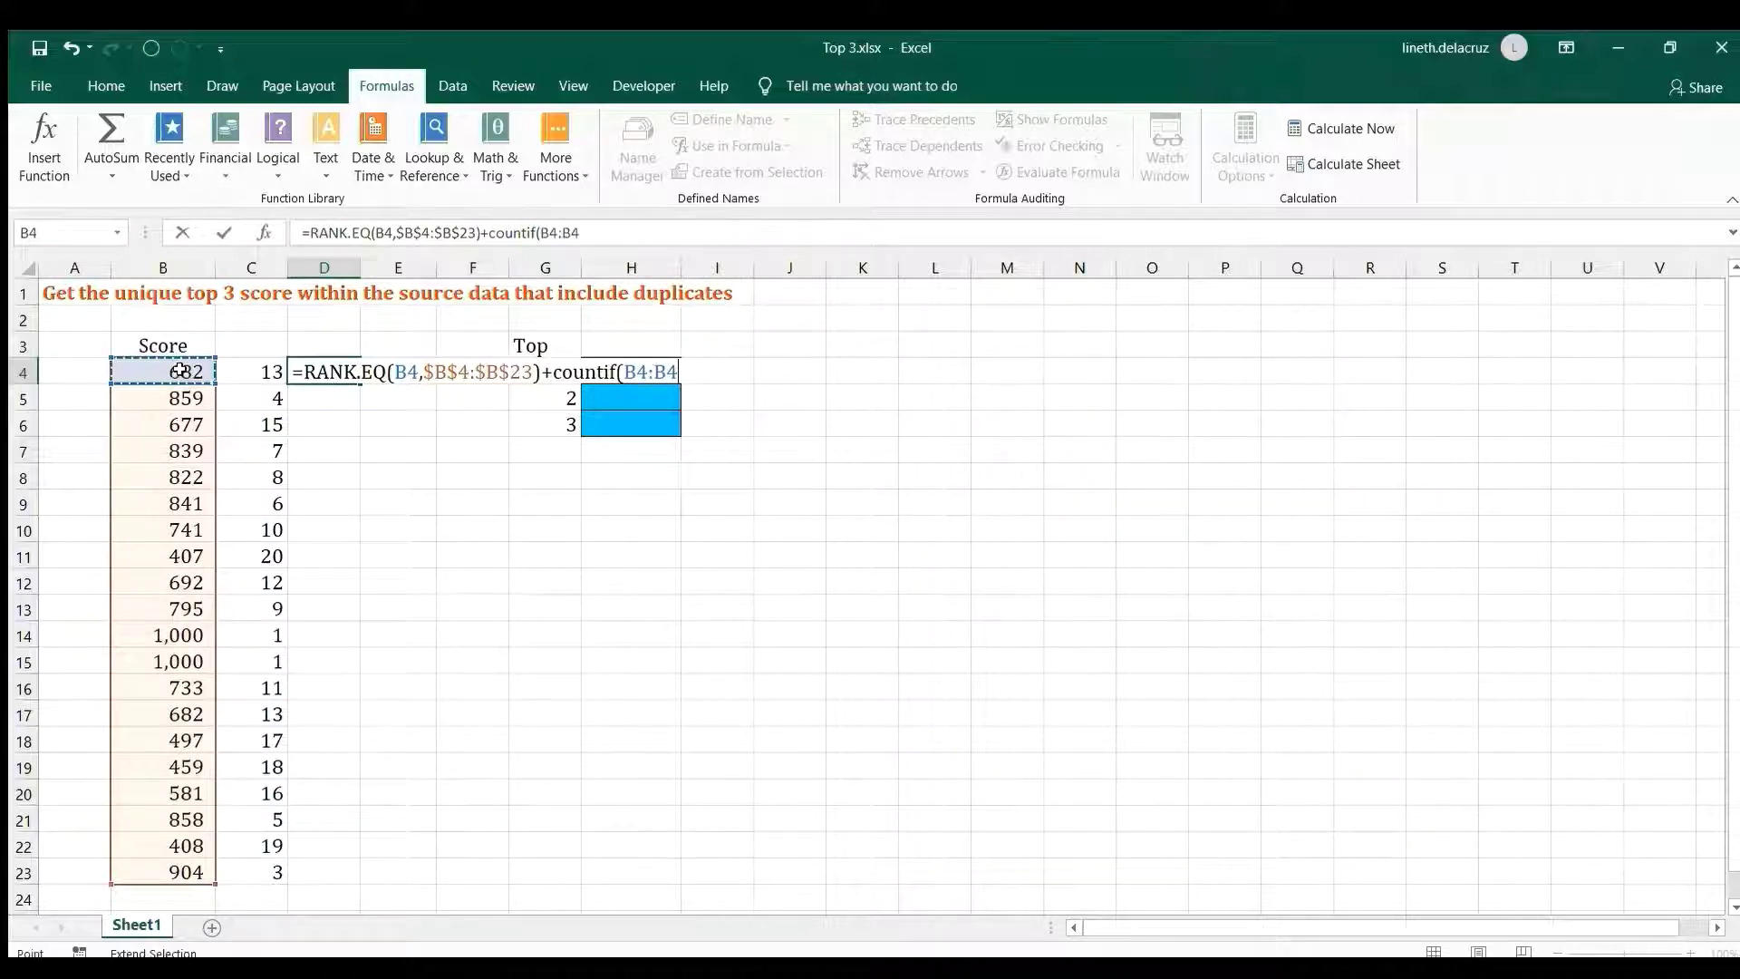
{"action": "left_click", "coordinate": [639, 374]}
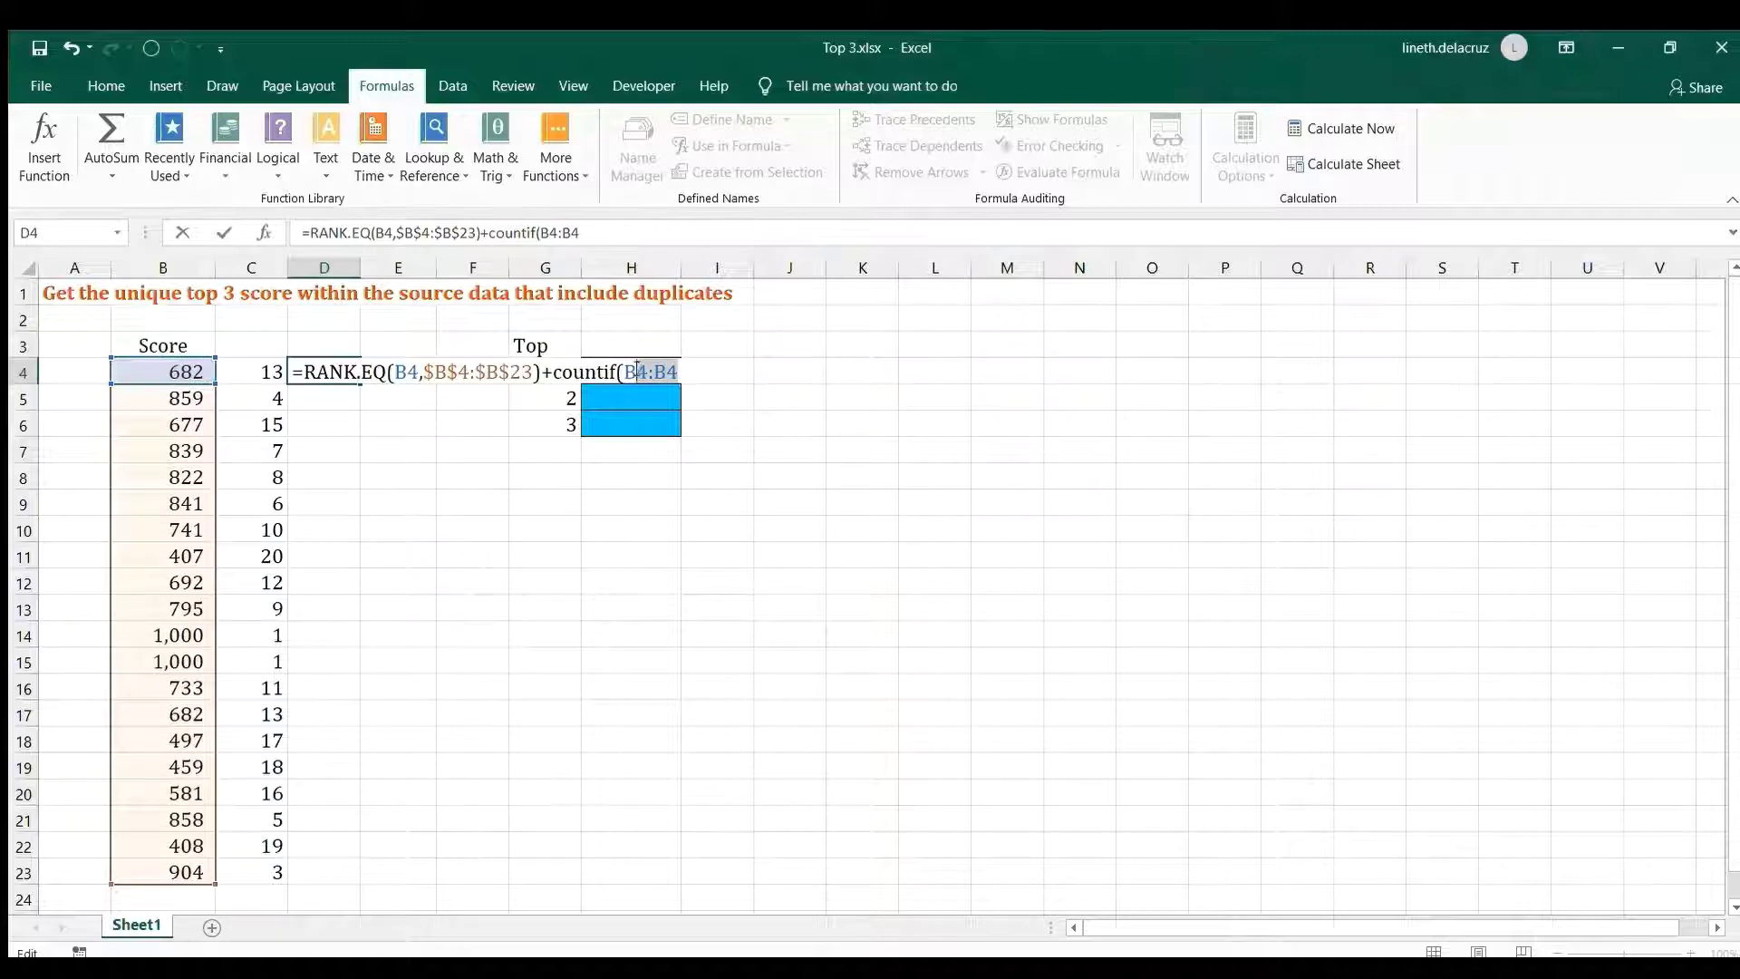
{"action": "key", "text": "F4"}
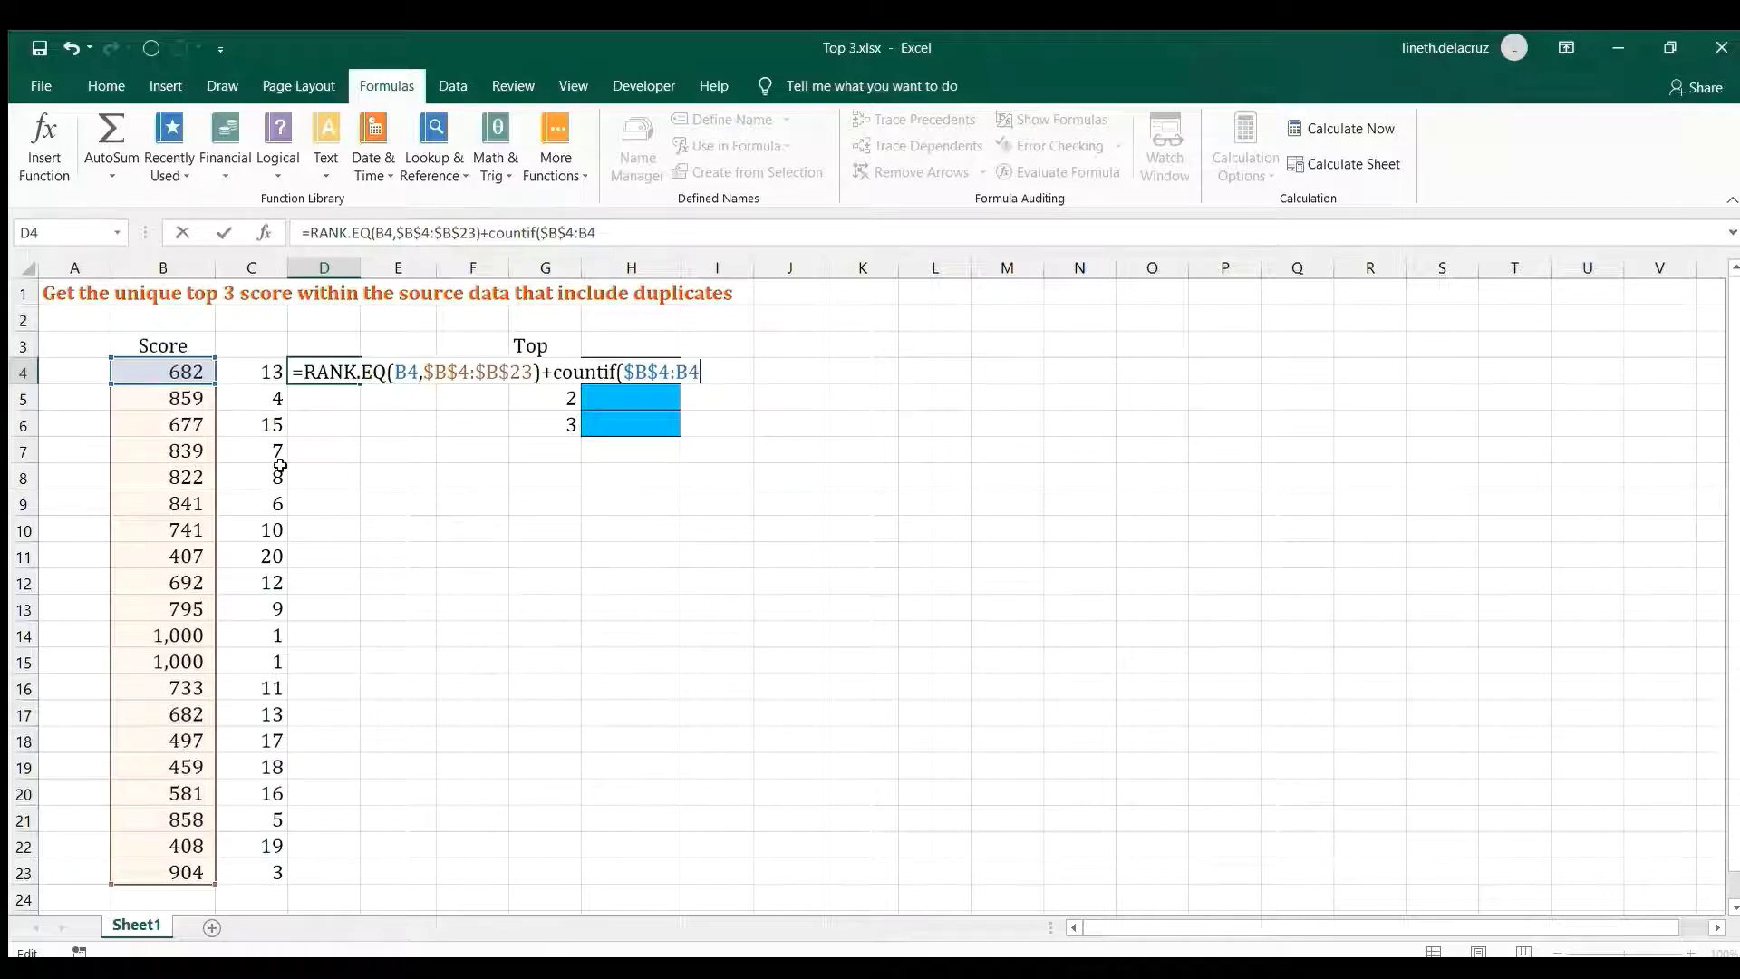
{"action": "left_click", "coordinate": [151, 369]}
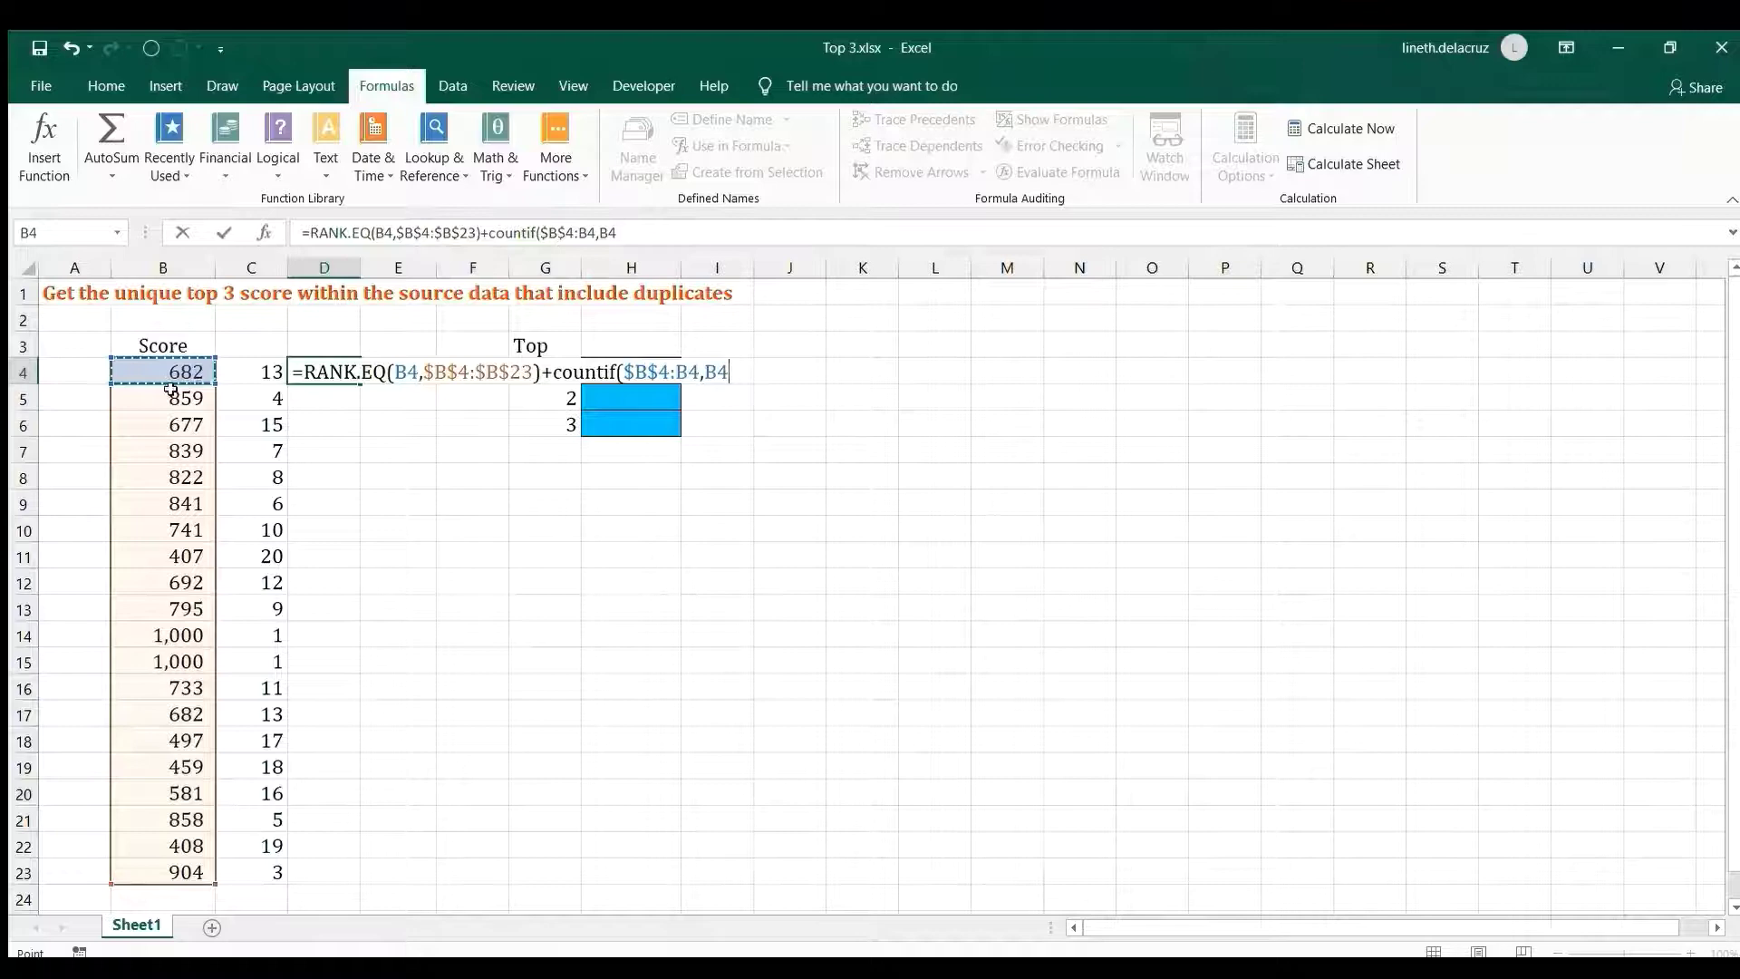
{"action": "type", "text": ")"}
{"action": "key", "text": "Return"}
{"action": "key", "text": "Up"}
{"action": "key", "text": "Down"}
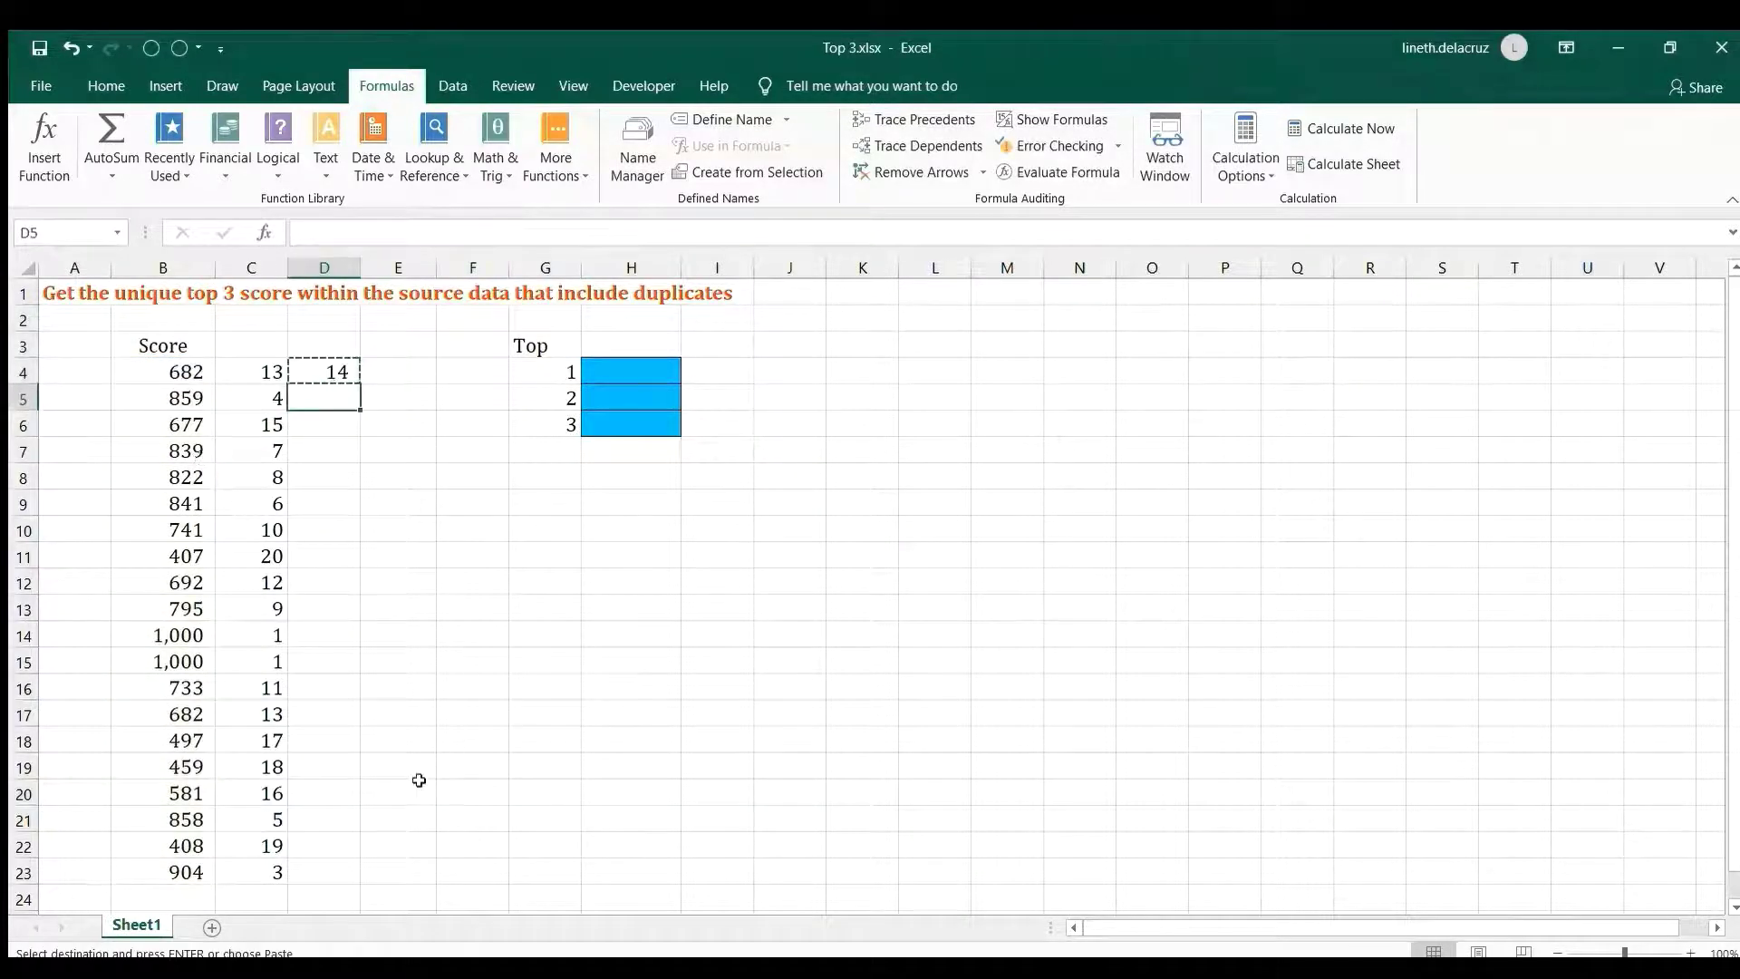
{"action": "left_click", "coordinate": [310, 870], "text": "shift"}
{"action": "type", "text": "v"}
{"action": "key", "text": "Escape"}
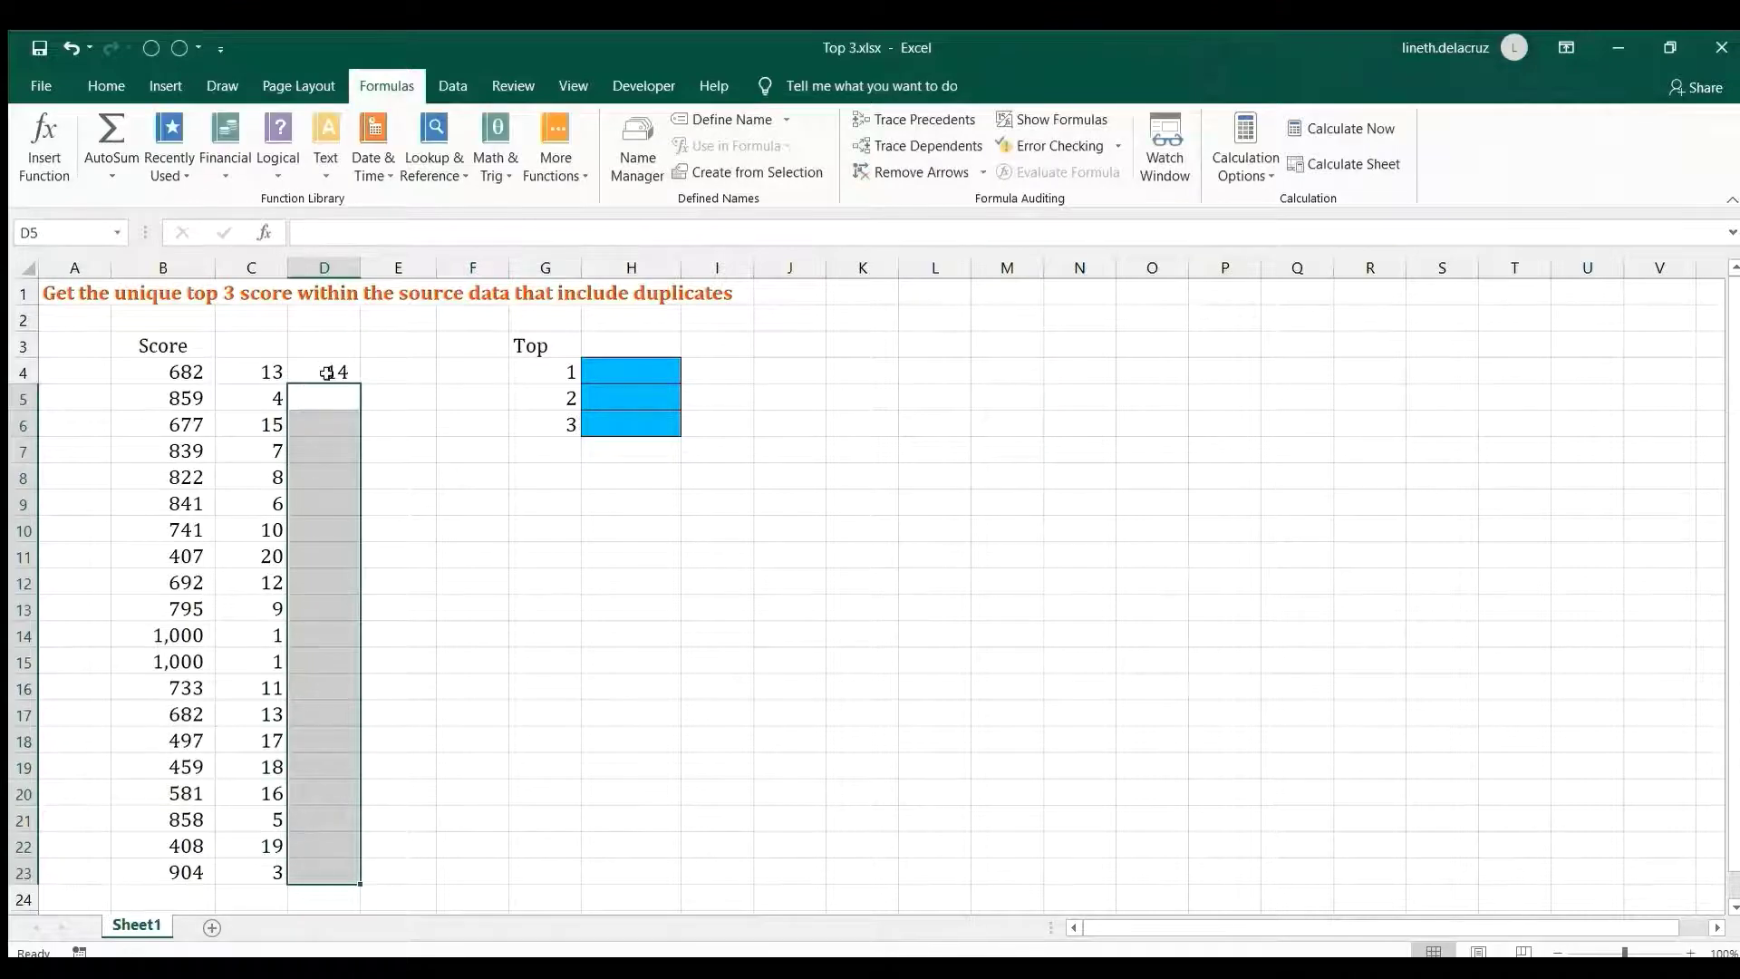
- Copy the combined RANK.EQ and COUNTIF formula from D4 down to D5:D23
{"action": "left_click", "coordinate": [338, 373]}
{"action": "key", "text": "ctrl+c"}
{"action": "left_click", "coordinate": [346, 397]}
{"action": "left_click", "coordinate": [317, 868], "text": "shift"}
{"action": "key", "text": "ctrl+v"}
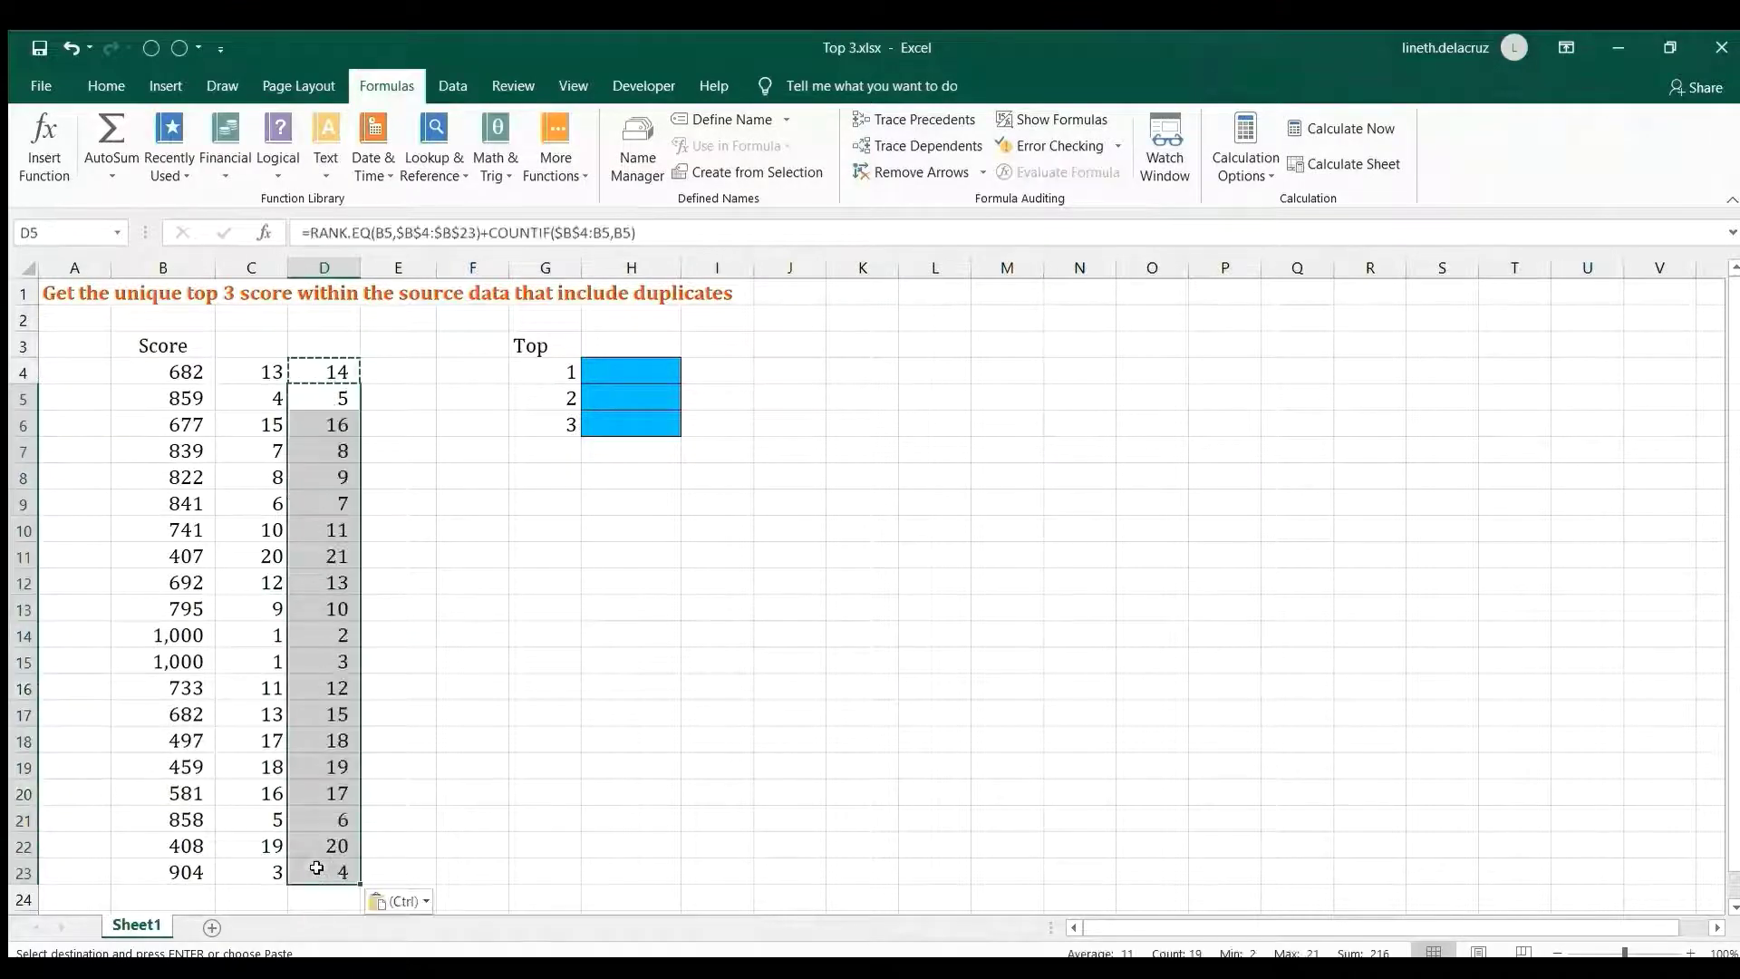
- Compare the plain rank in C4 with the tie-broken ranks in D4, D14 and D15
{"action": "left_click", "coordinate": [273, 371]}
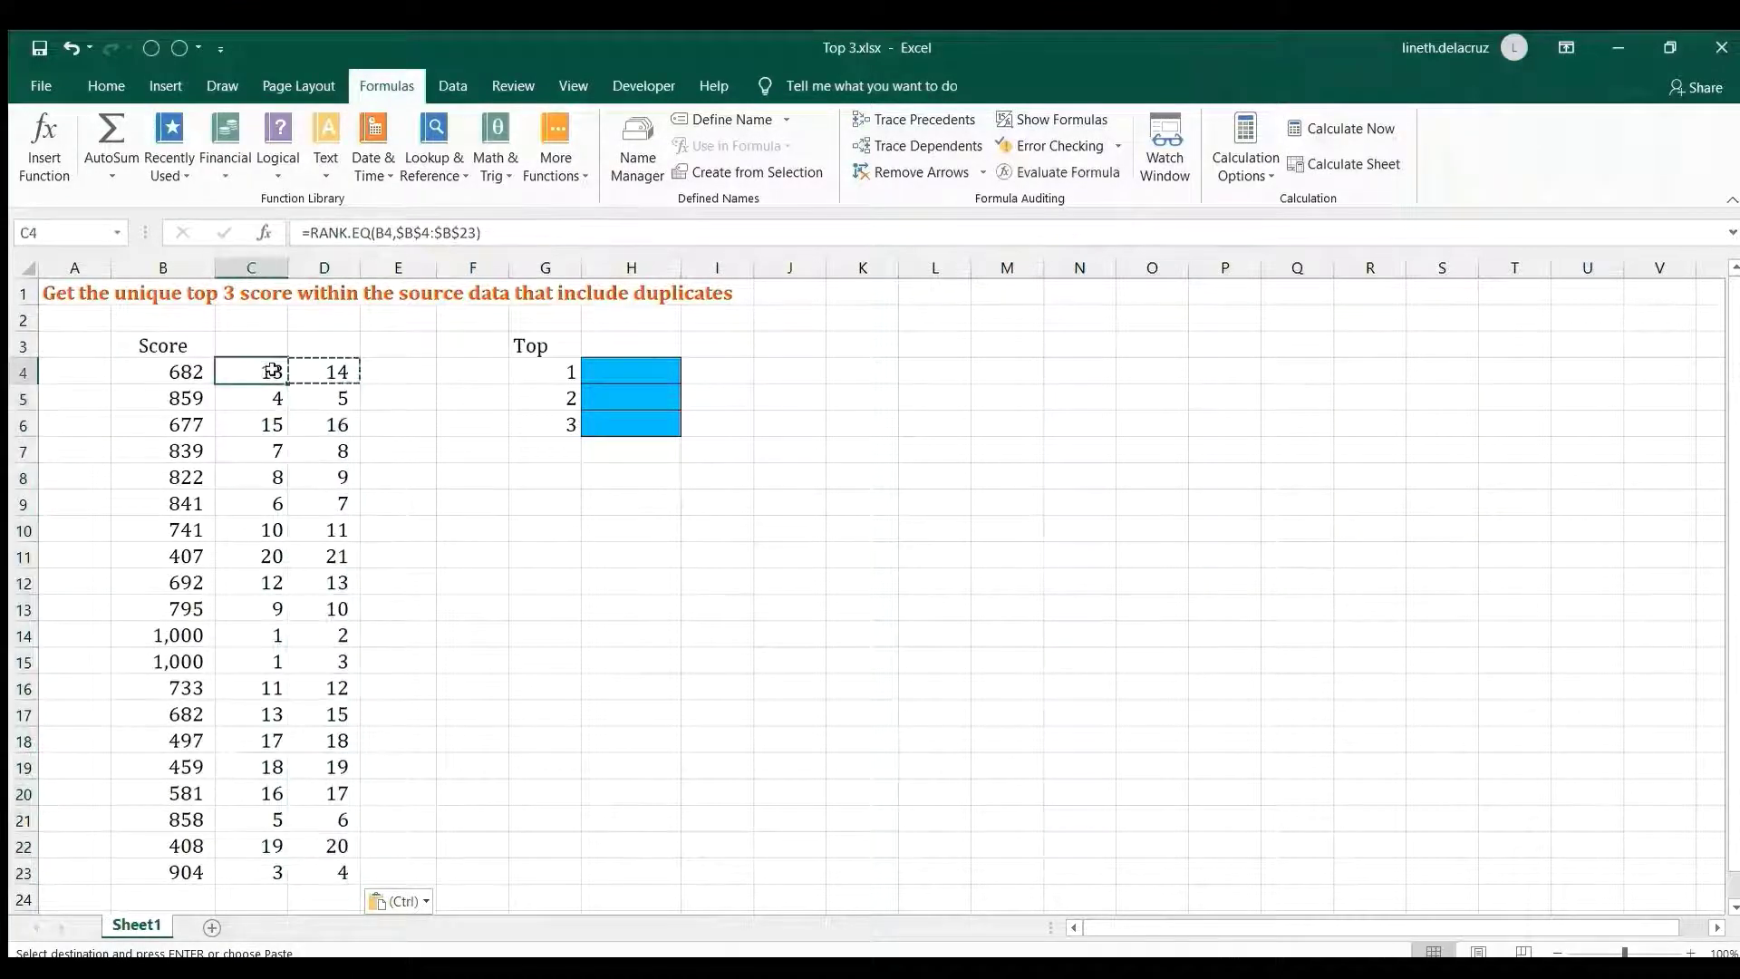
{"action": "left_click", "coordinate": [337, 371]}
{"action": "left_click", "coordinate": [332, 634]}
{"action": "left_click", "coordinate": [319, 658]}
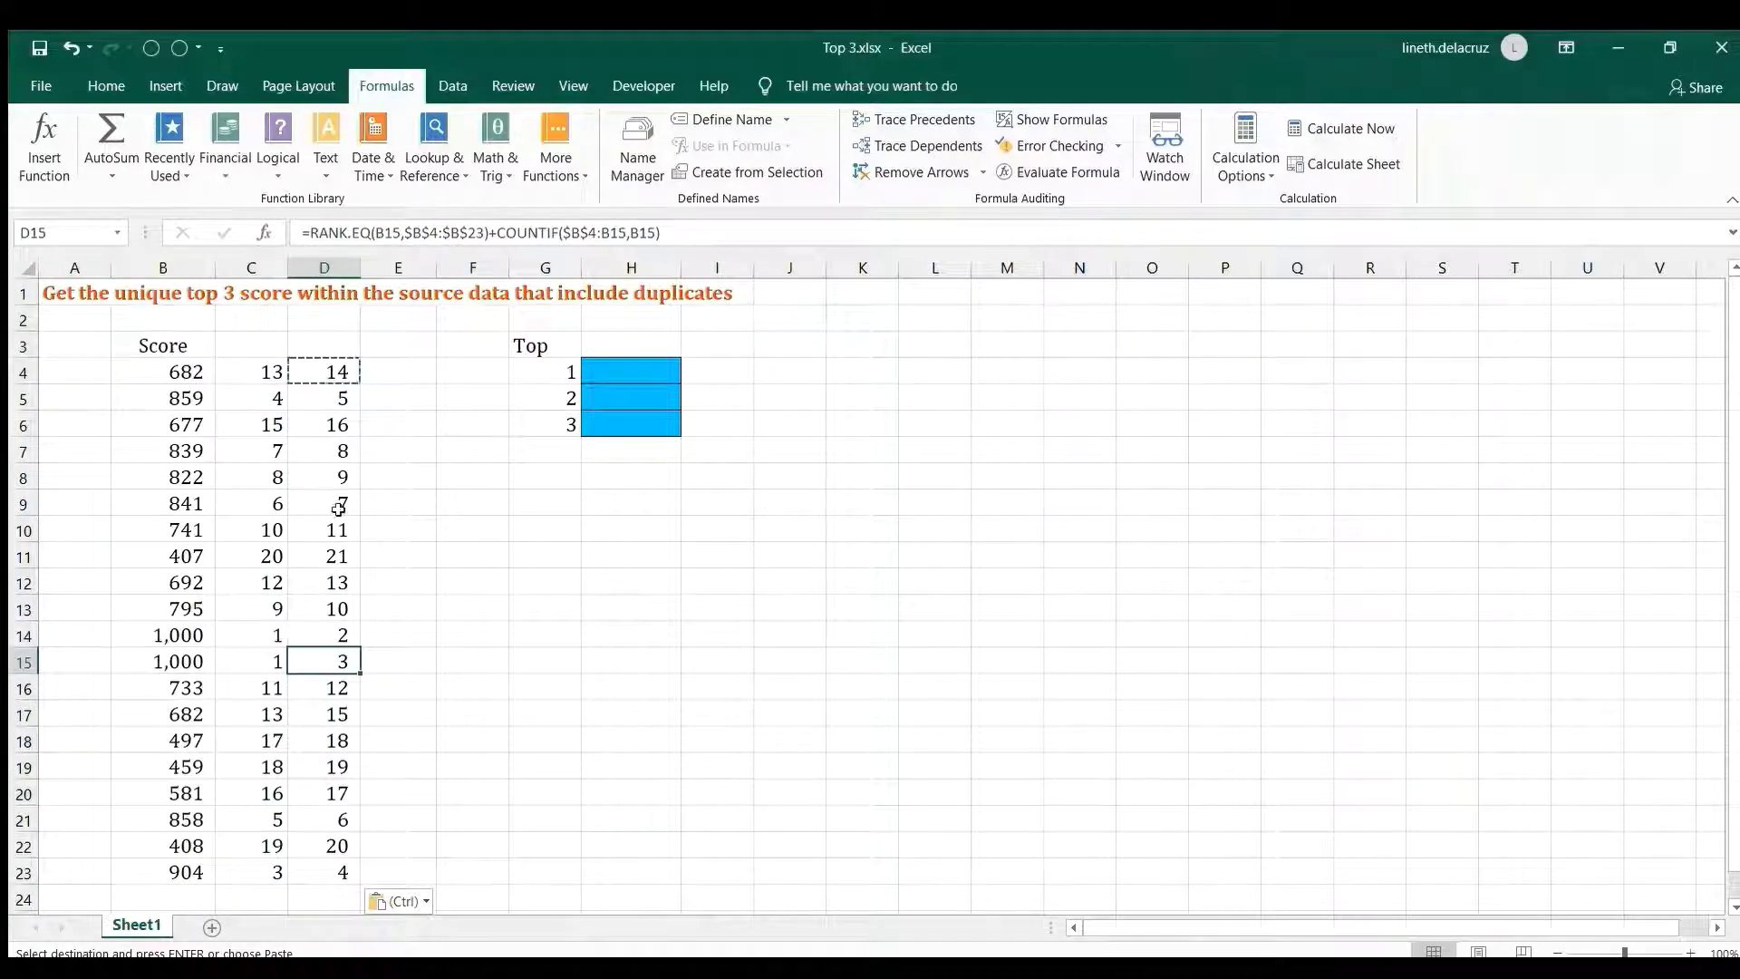
- Subtract 1 at the end of the rank formula in D4
{"action": "left_click", "coordinate": [330, 380]}
{"action": "key", "text": "F2"}
{"action": "type", "text": "-1"}
{"action": "key", "text": "Return"}
- Copy the corrected D4 formula over the existing formulas in D5:D23
{"action": "key", "text": "Up"}
{"action": "key", "text": "ctrl+c"}
{"action": "key", "text": "Down"}
{"action": "key", "text": "ctrl+shift+Down"}
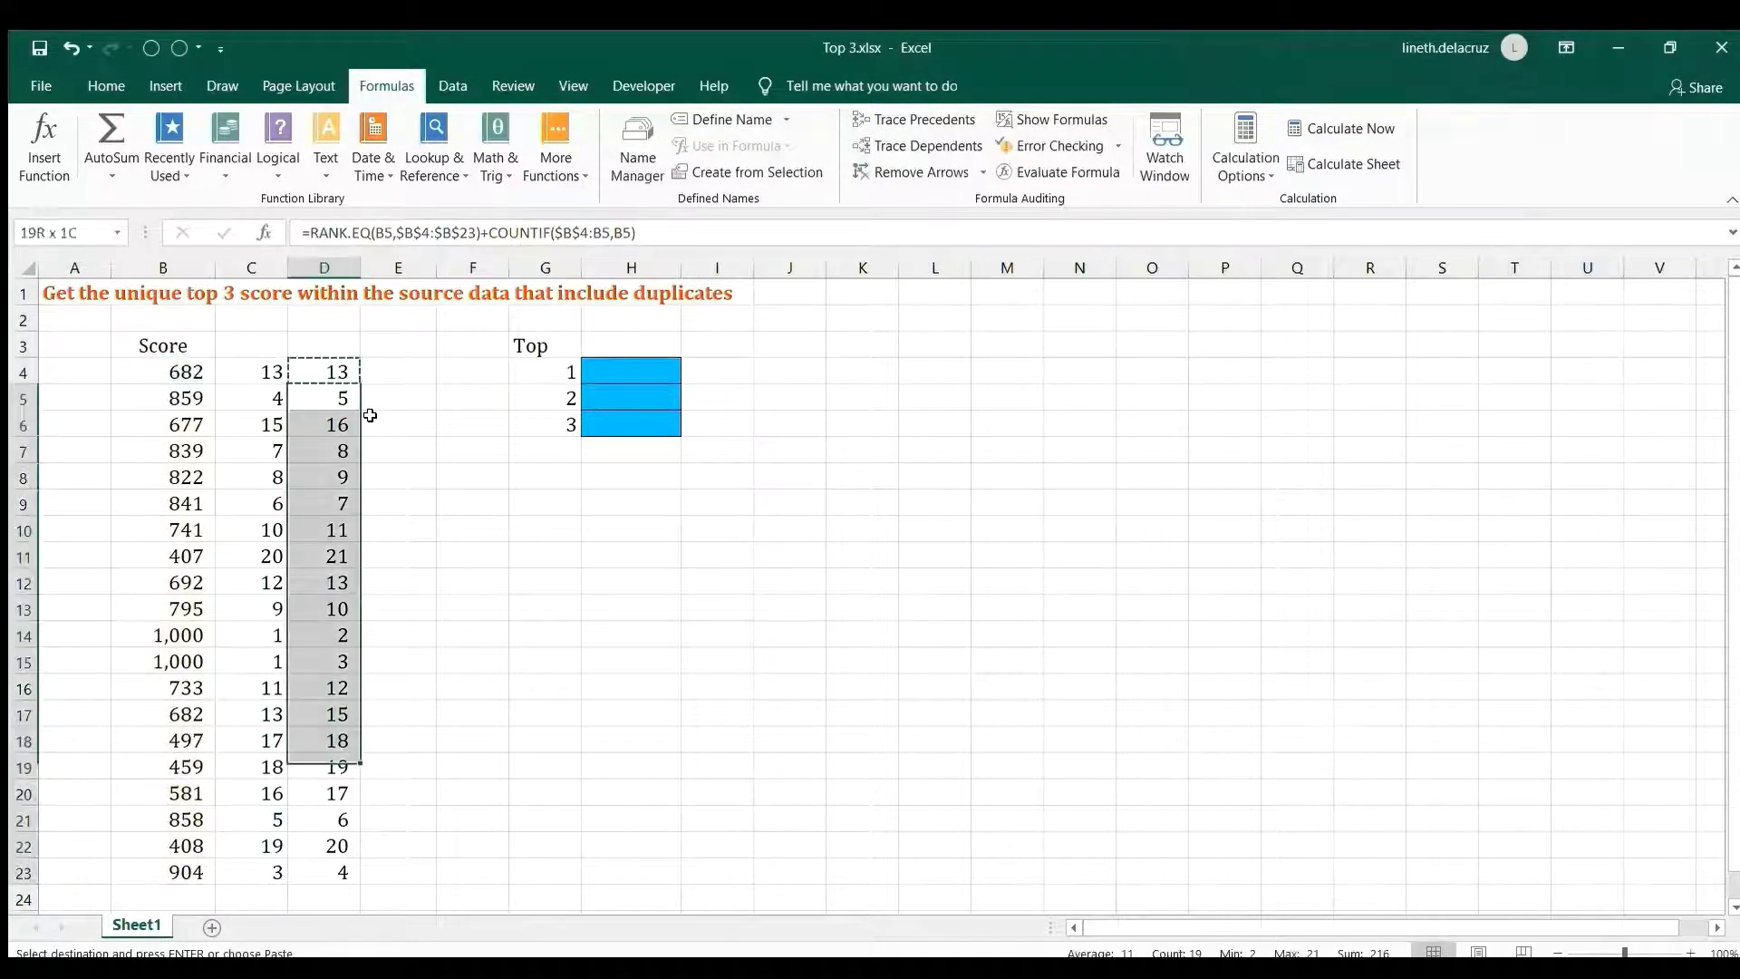
{"action": "key", "text": "ctrl+v"}
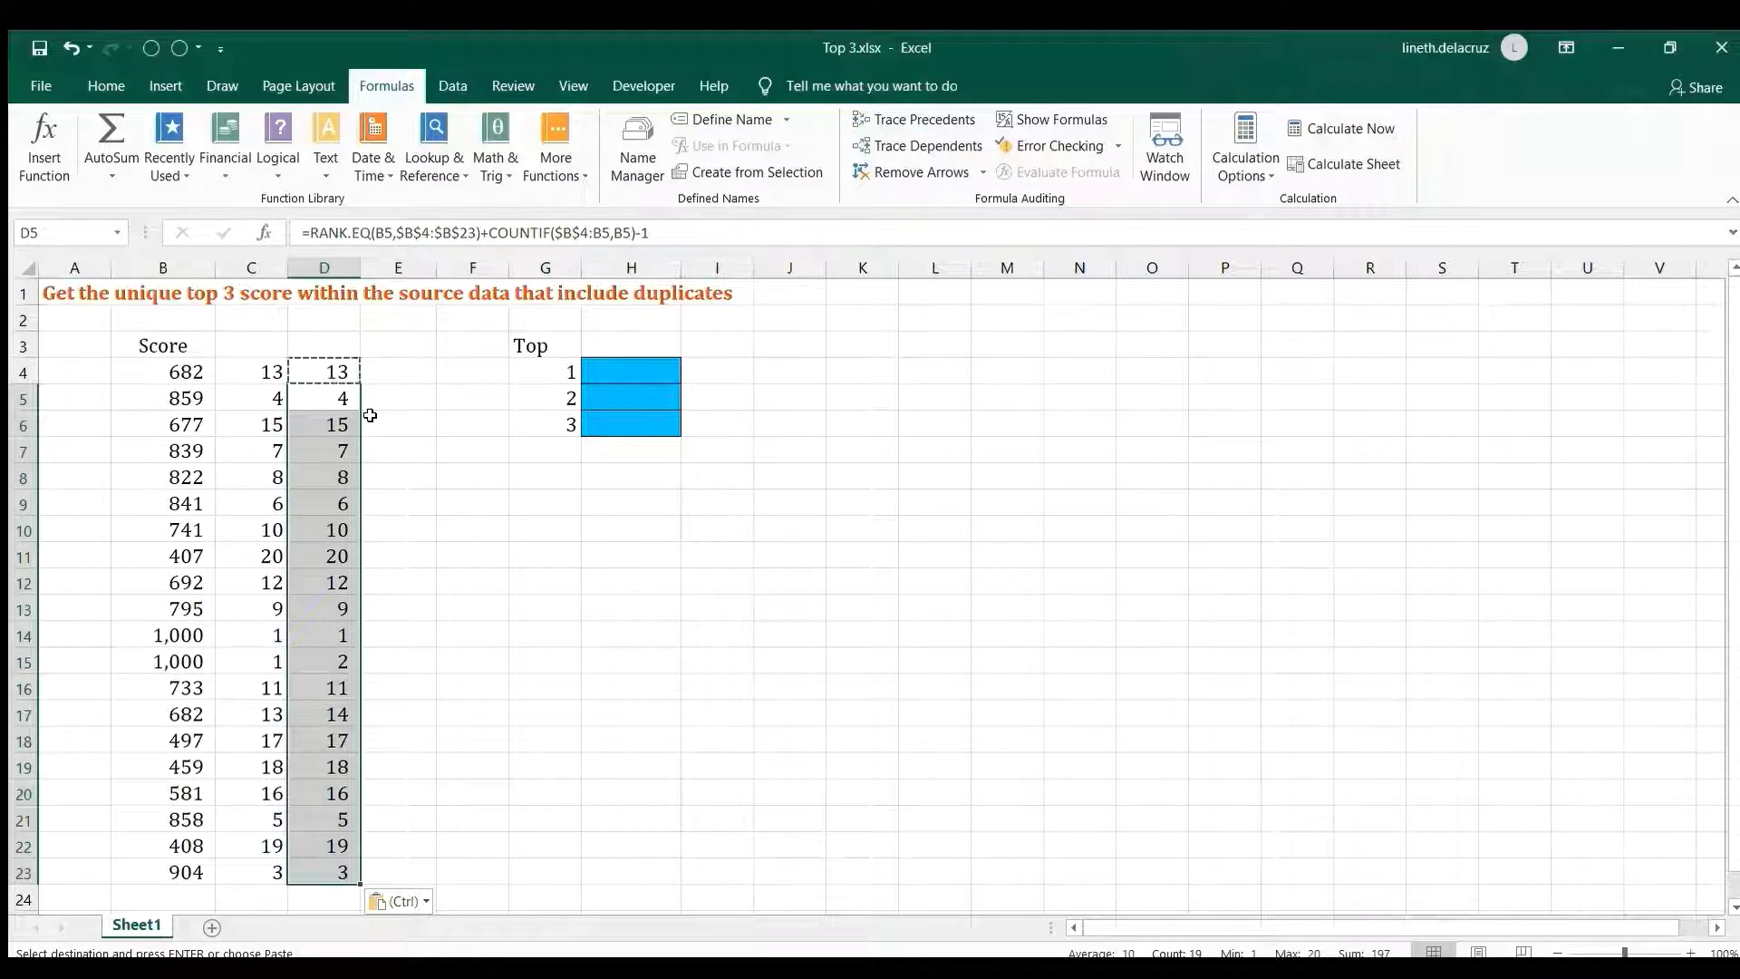
- Check the top three unique ranks in D14:D15 and D23 against their scores in column B
{"action": "left_click_drag", "start_coordinate": [343, 559], "coordinate": [340, 580]}
{"action": "left_click", "coordinate": [340, 557]}
{"action": "left_click_drag", "start_coordinate": [320, 644], "coordinate": [338, 661]}
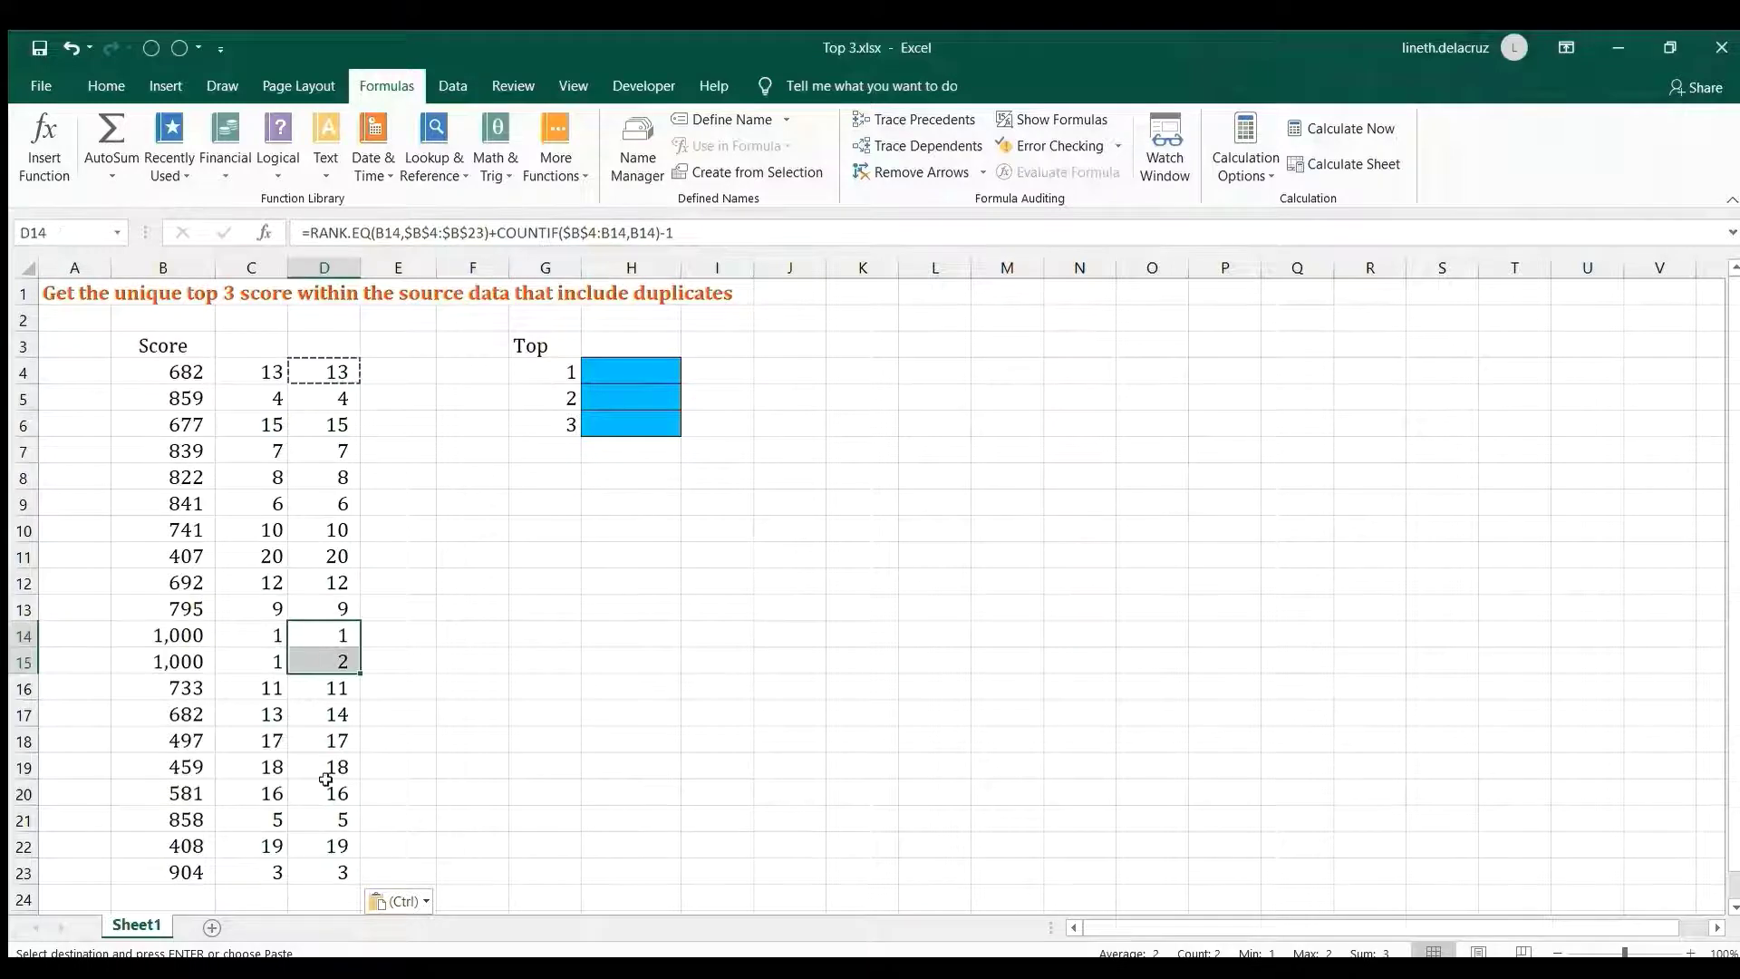
{"action": "left_click", "coordinate": [339, 868], "text": "ctrl"}
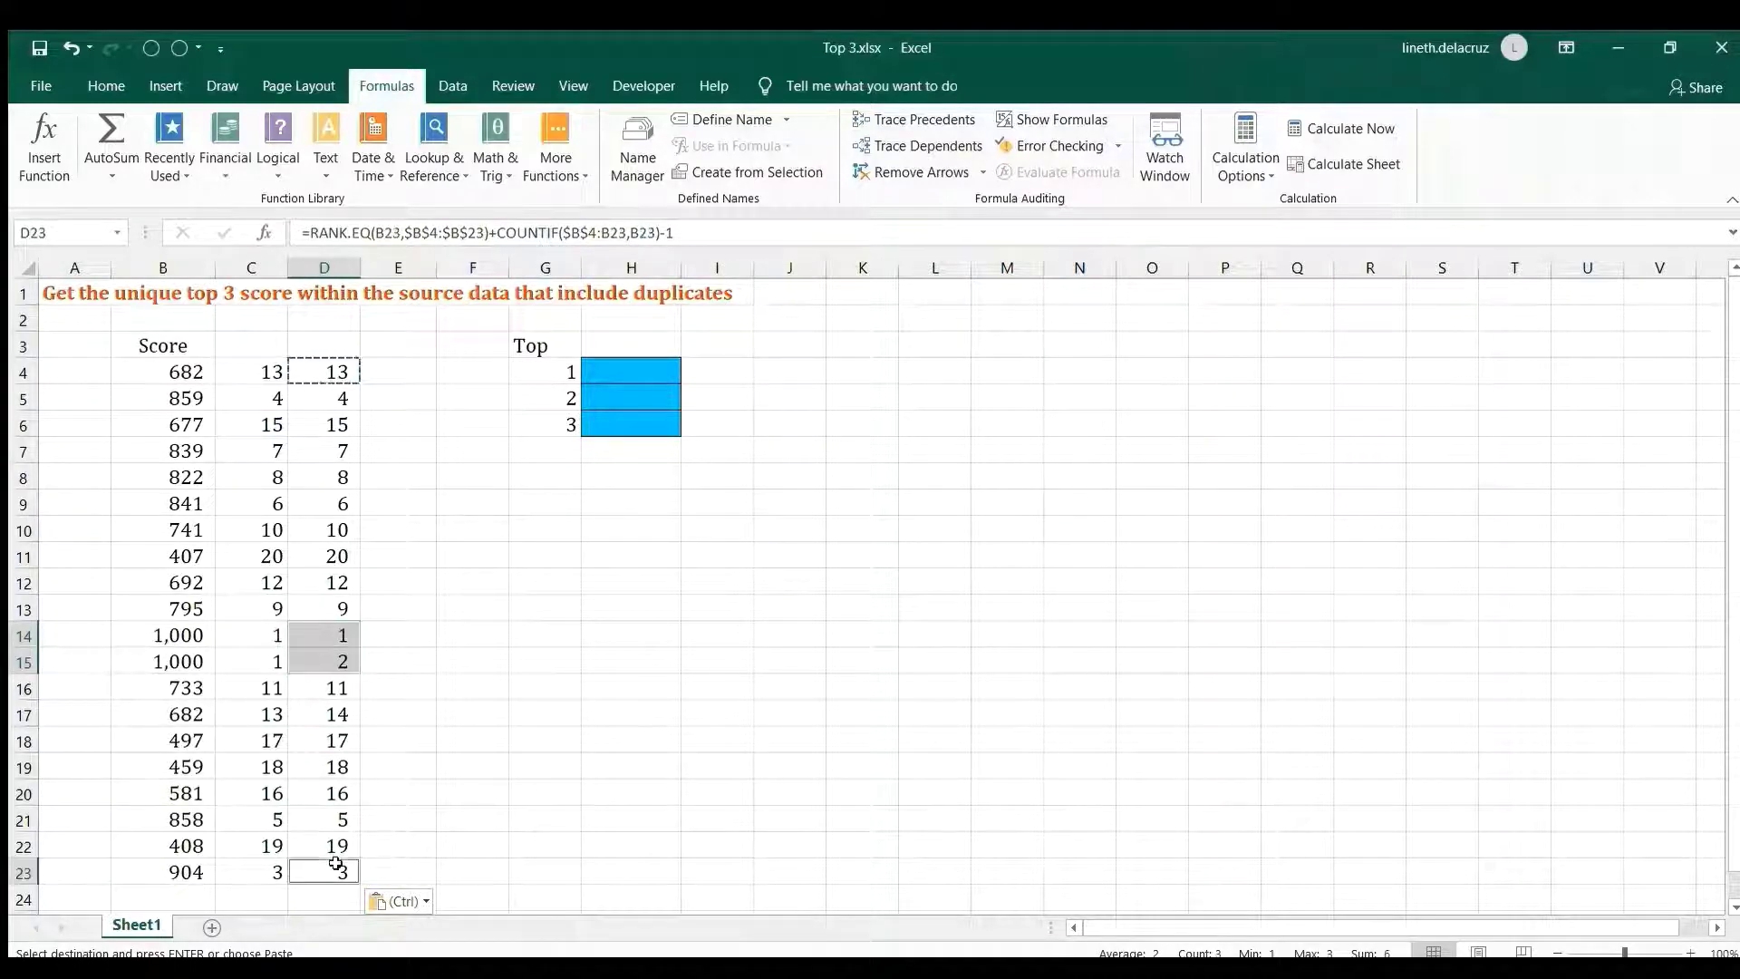
{"action": "left_click_drag", "start_coordinate": [174, 625], "coordinate": [177, 654]}
{"action": "left_click", "coordinate": [182, 871], "text": "ctrl"}
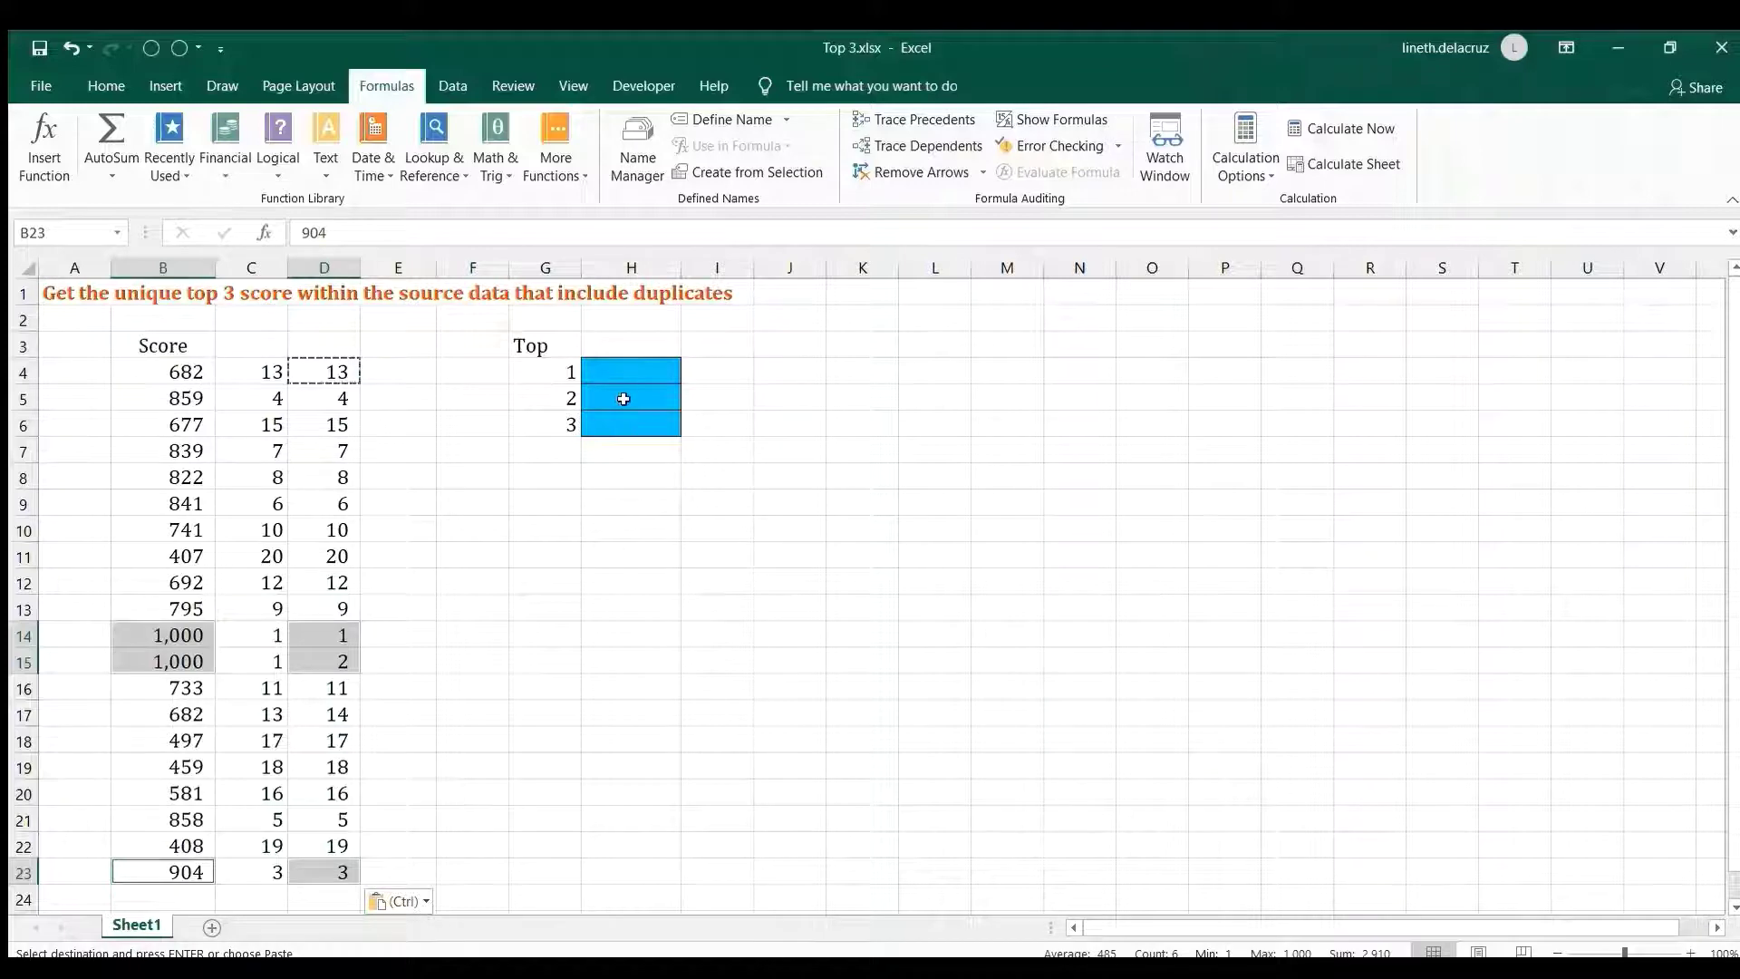
{"action": "left_click", "coordinate": [343, 399]}
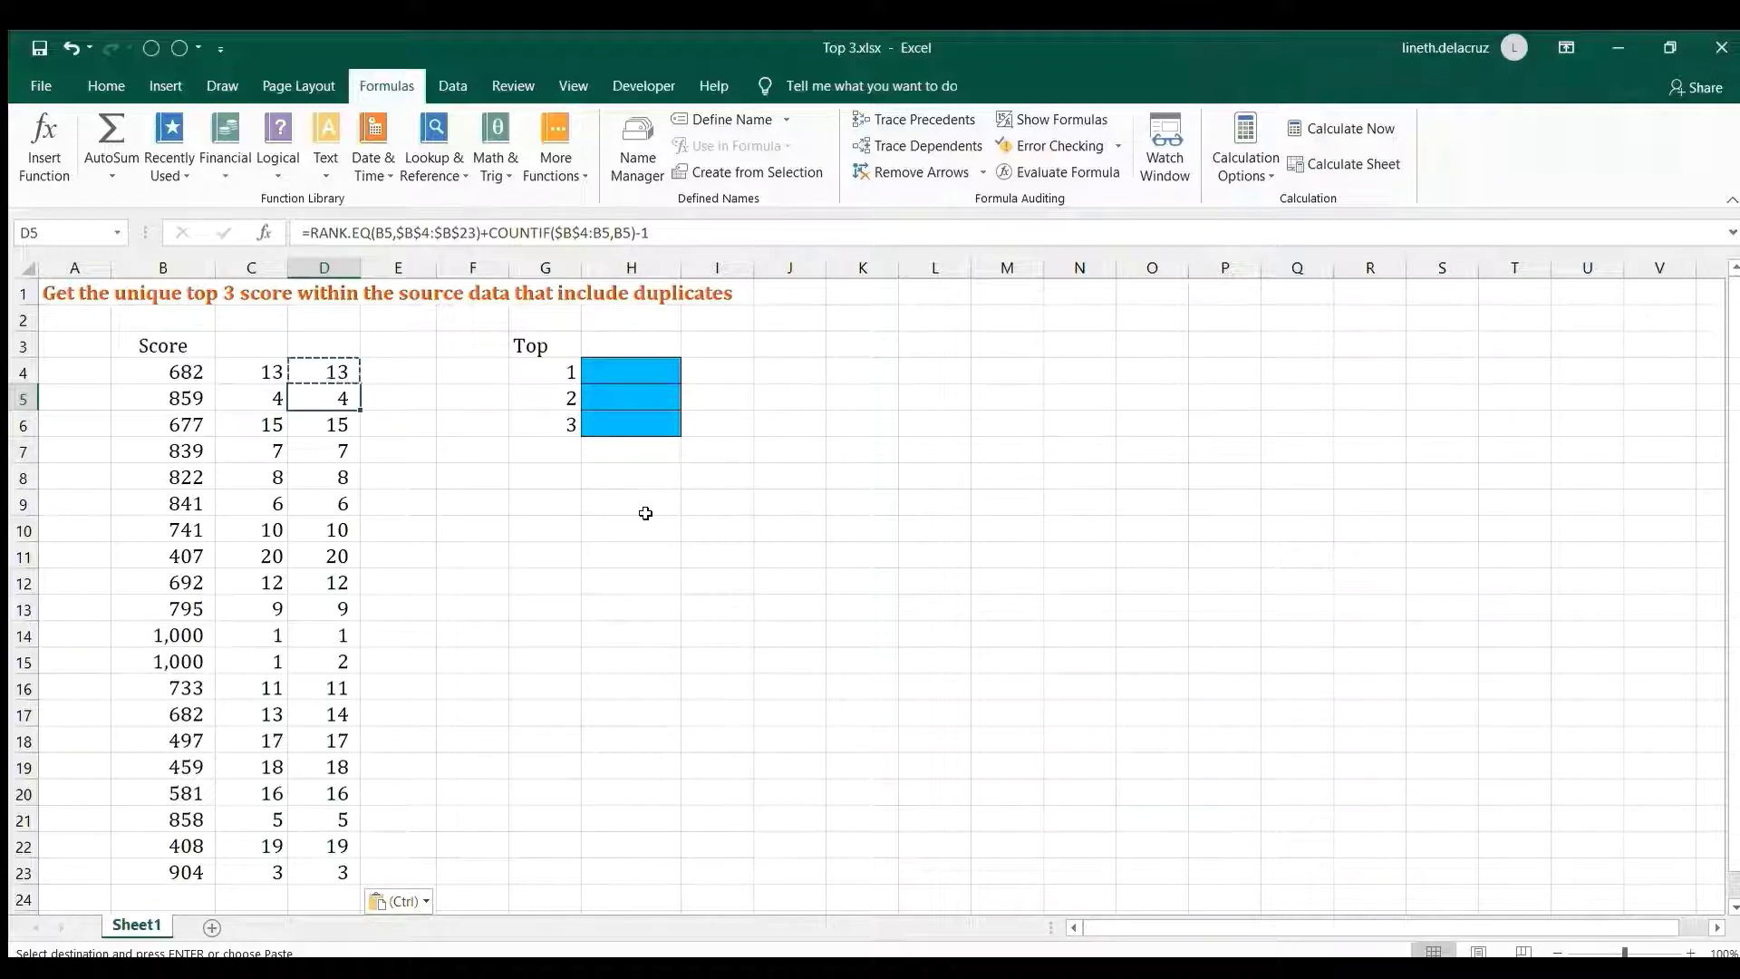
- Enter a LARGE formula in H4 that returns the score from B4:B23 at the position given in G4
{"action": "left_click", "coordinate": [670, 373]}
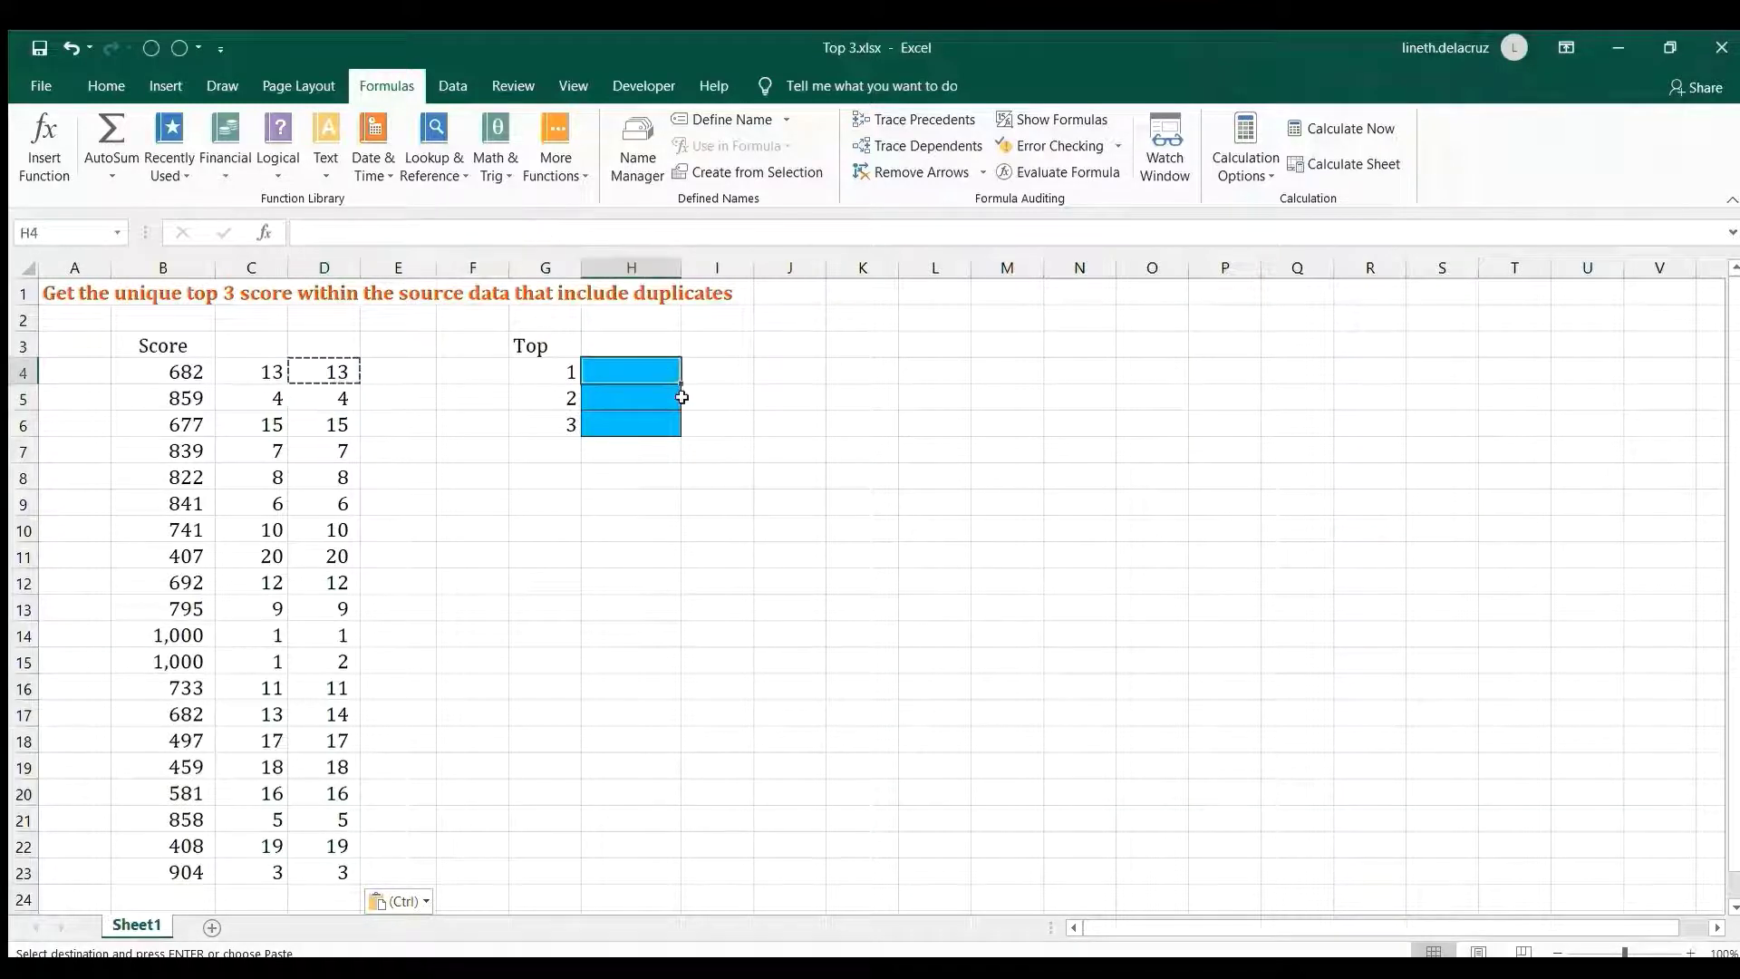
{"action": "type", "text": "=large("}
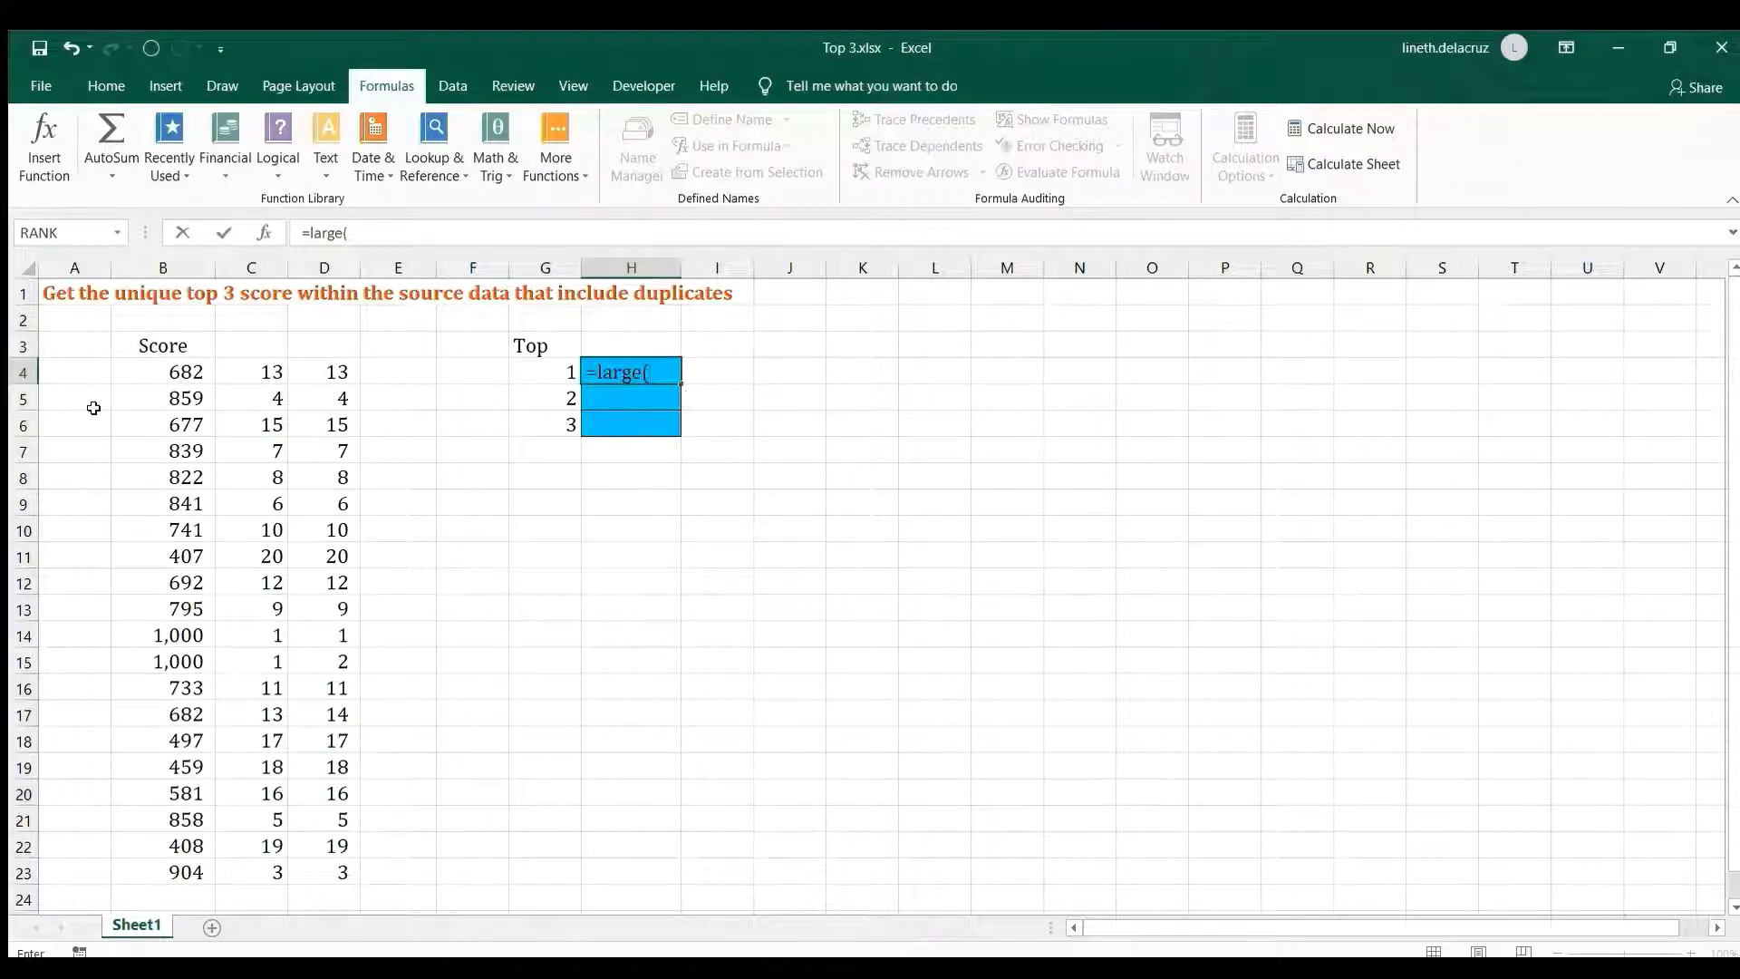
{"action": "left_click", "coordinate": [166, 370]}
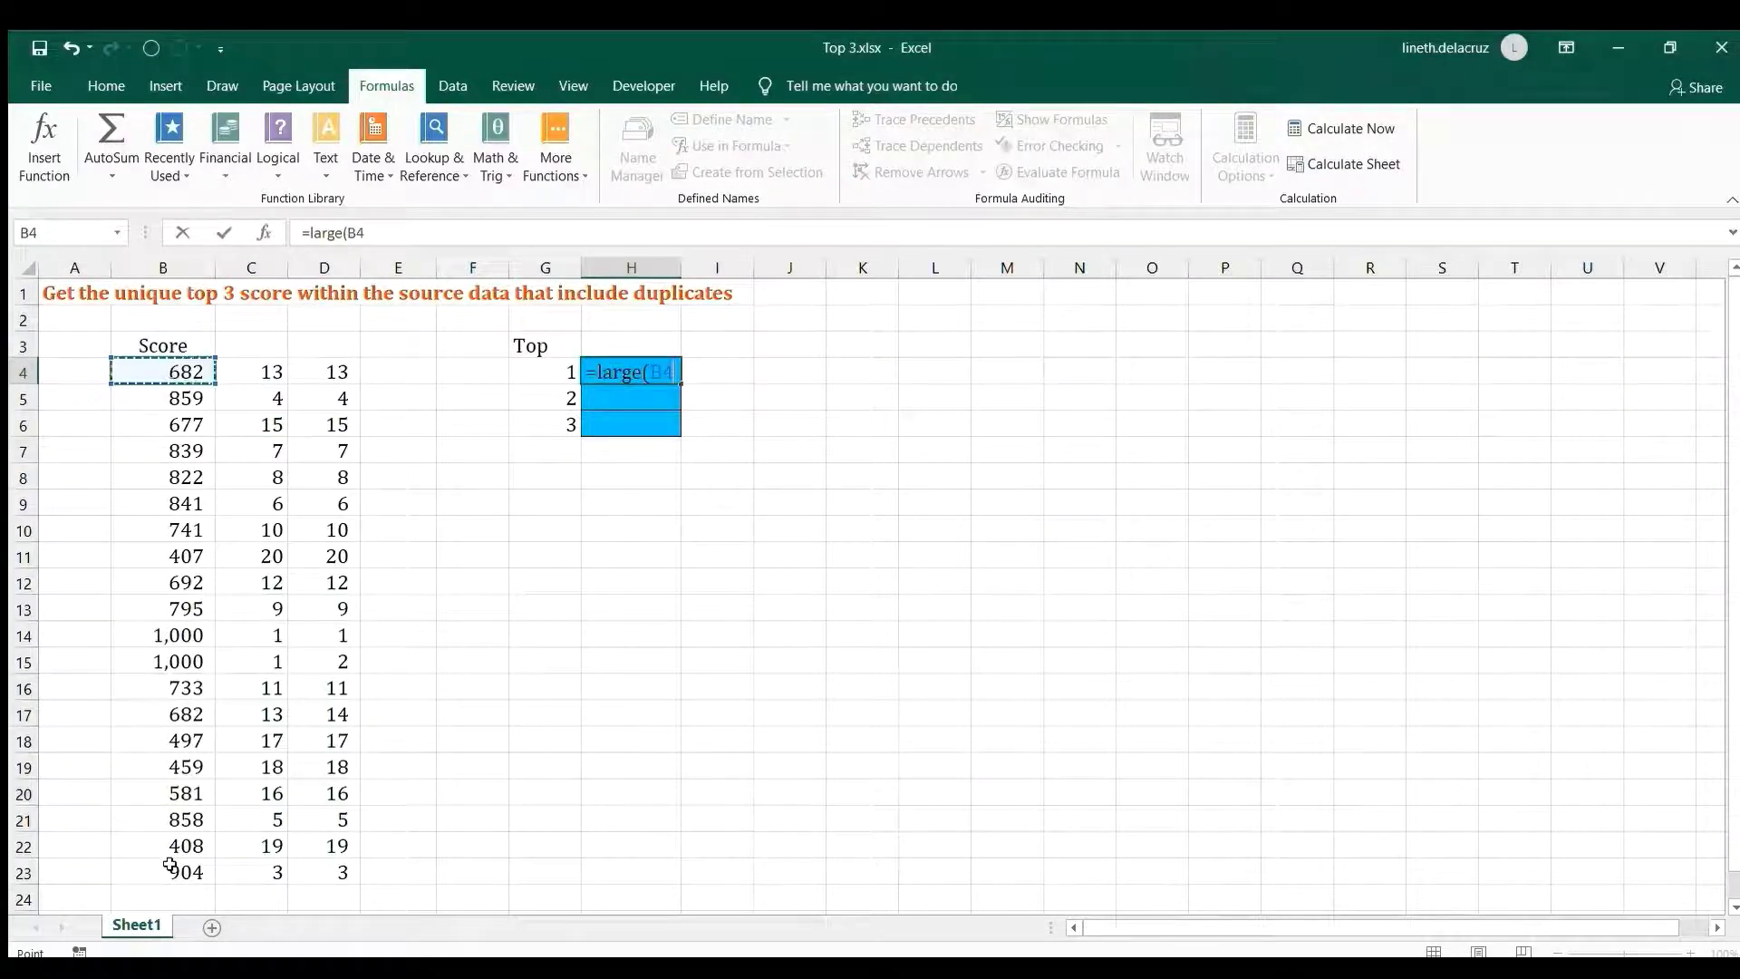
{"action": "left_click", "coordinate": [169, 866], "text": "shift"}
{"action": "type", "text": ","}
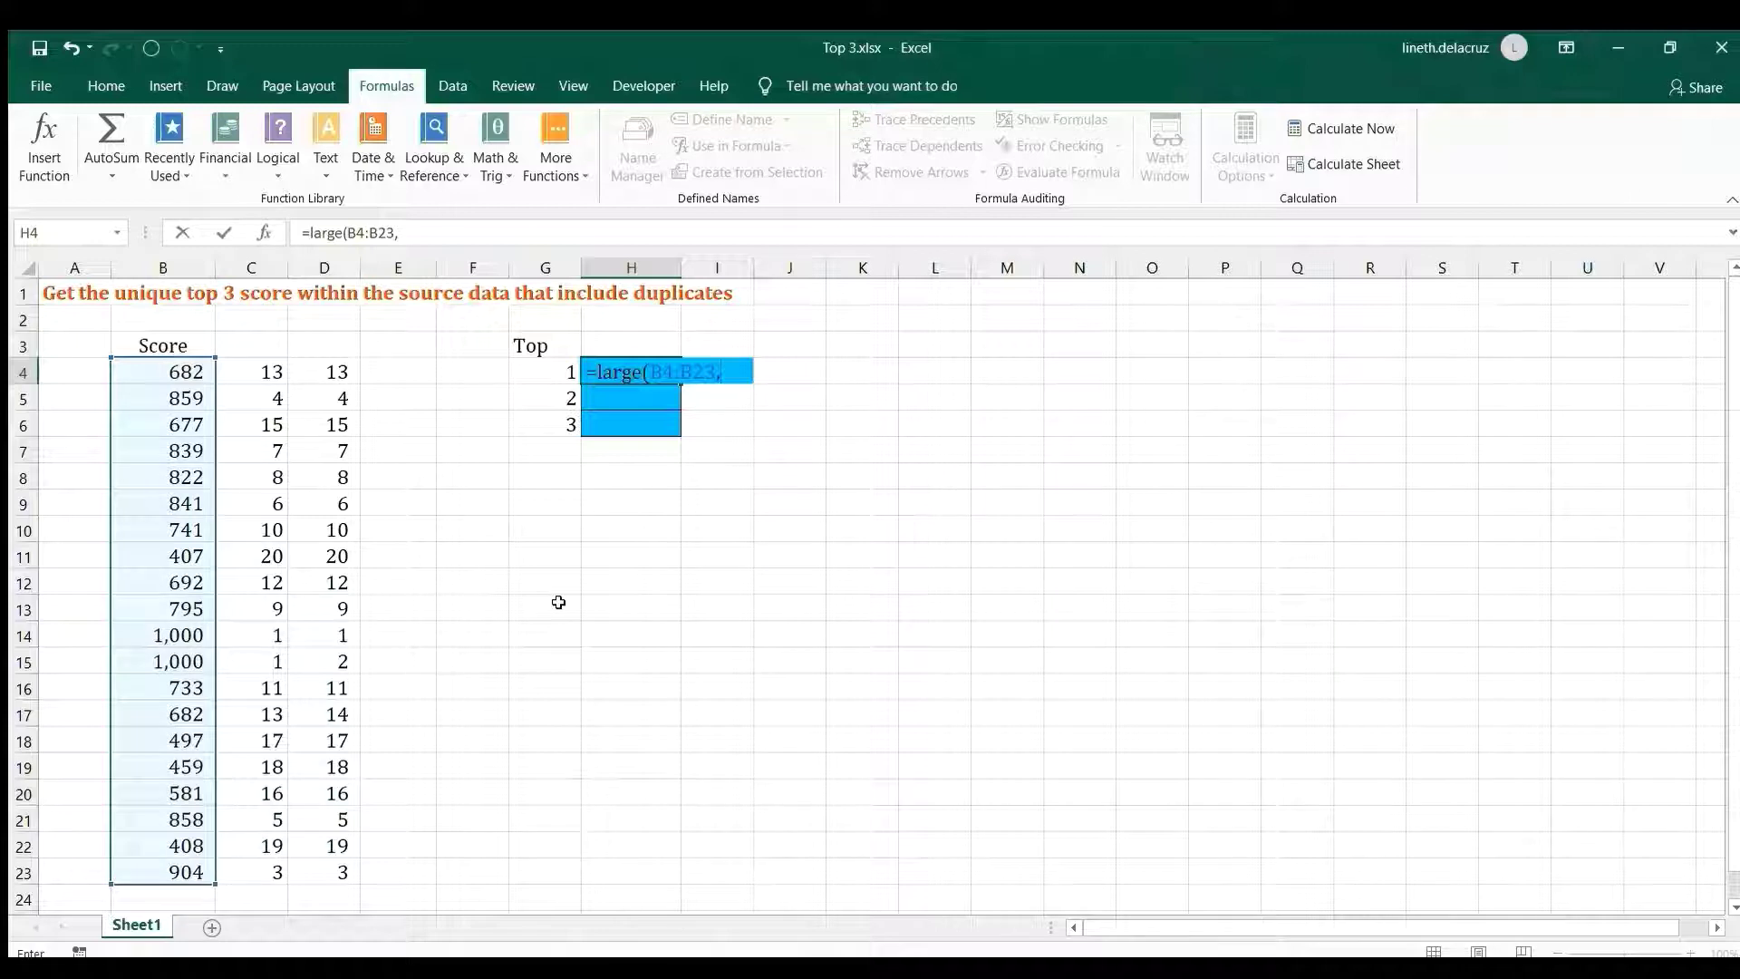
{"action": "left_click", "coordinate": [569, 372]}
{"action": "type", "text": ")"}
{"action": "key", "text": "ctrl+shift+Return"}
- Make the score range absolute as $B$4:$B$23 in H4's LARGE formula and copy the formula to H5:H6
{"action": "key", "text": "F2"}
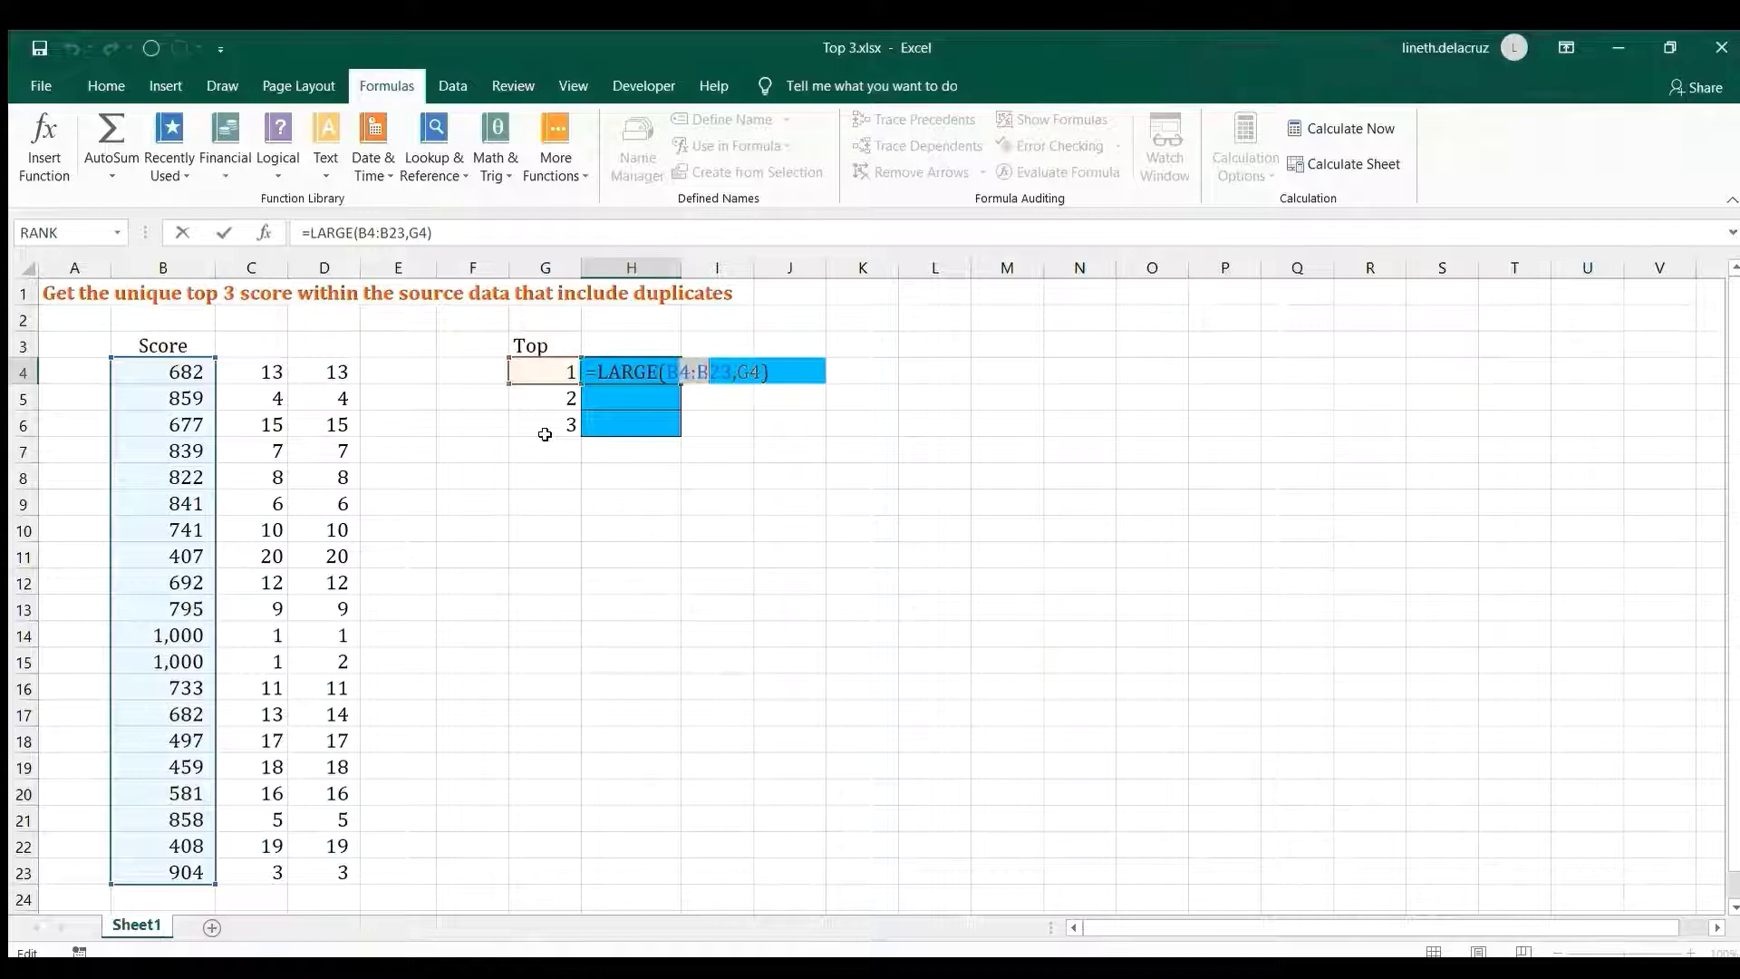
{"action": "key", "text": "Return"}
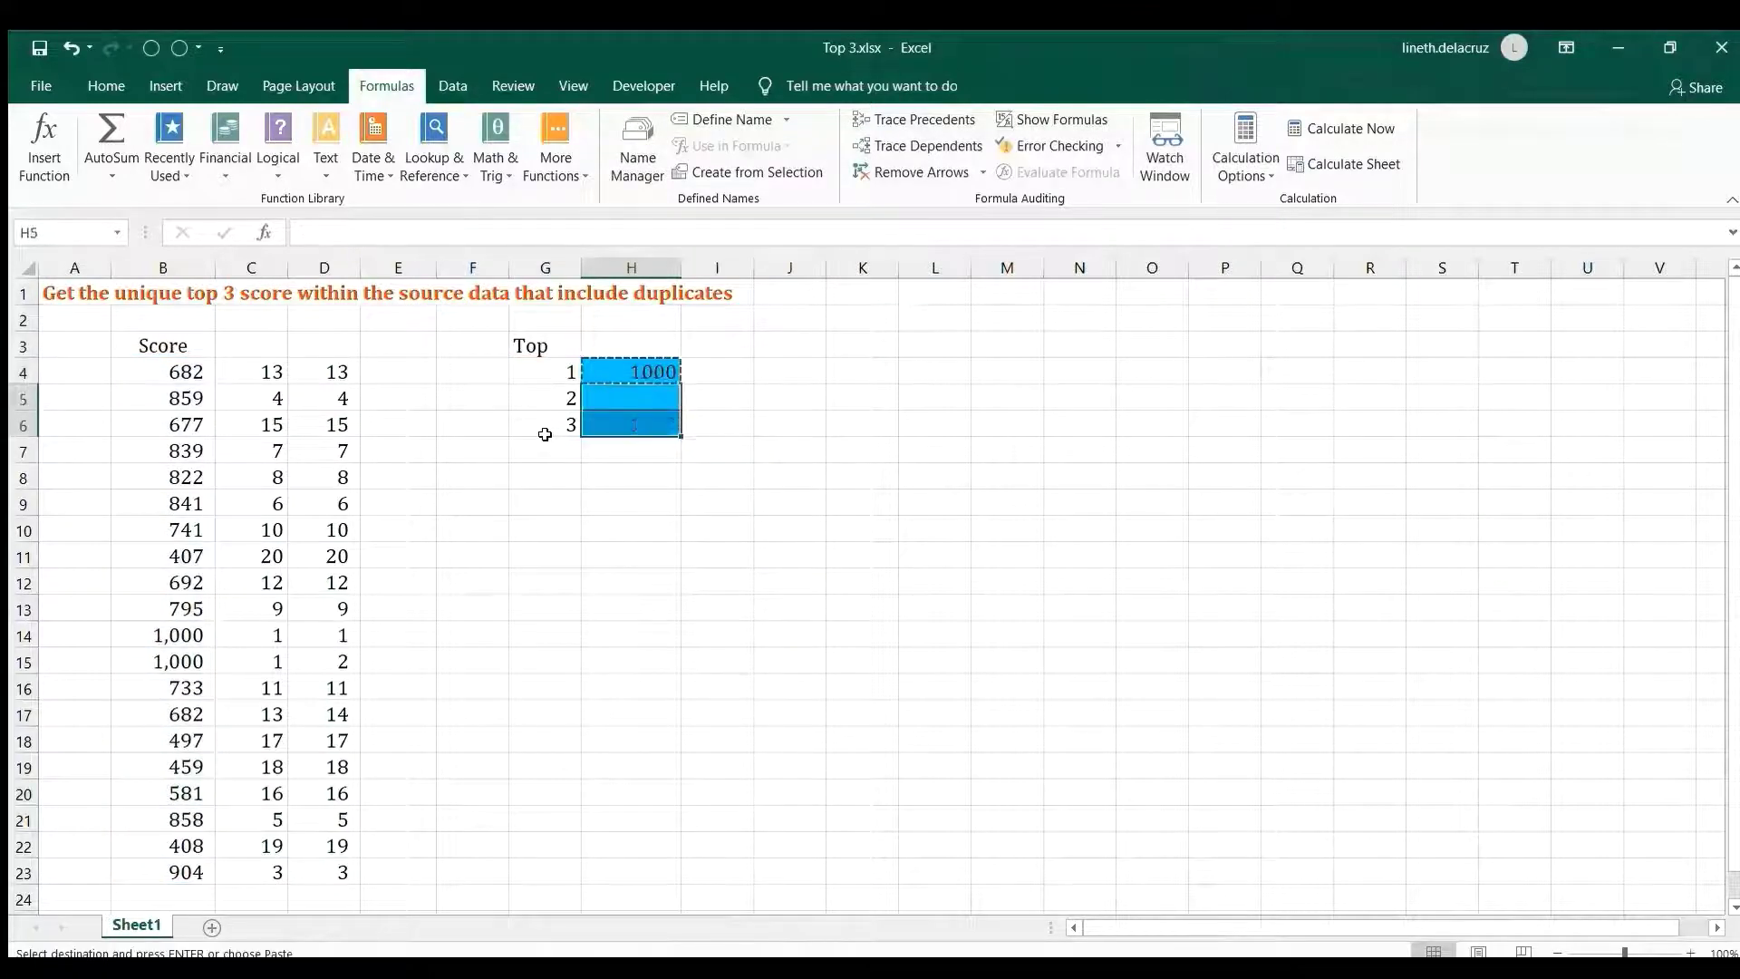
{"action": "key", "text": "ctrl+v"}
- Compare the top three ranks in D14:D15 and D23 with the scores in B14:B15 and B23
{"action": "left_click_drag", "start_coordinate": [337, 634], "coordinate": [344, 664]}
{"action": "left_click", "coordinate": [343, 868], "text": "ctrl"}
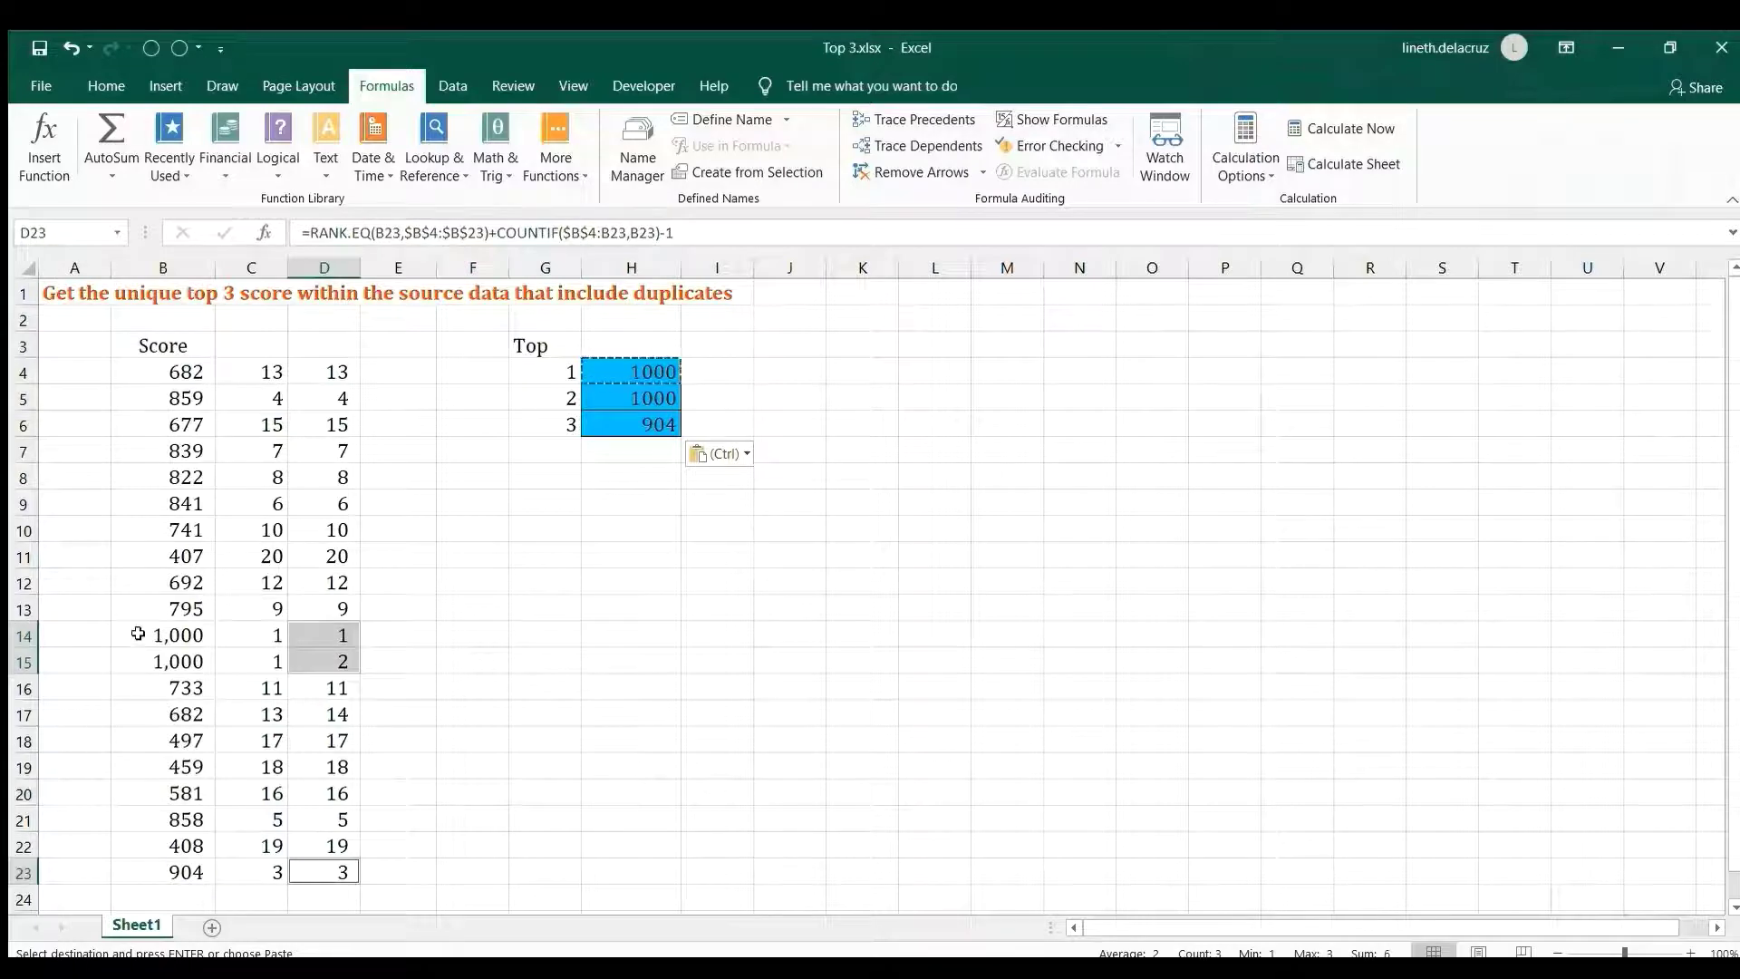
{"action": "left_click_drag", "start_coordinate": [136, 637], "coordinate": [140, 662]}
{"action": "left_click", "coordinate": [155, 872], "text": "ctrl"}
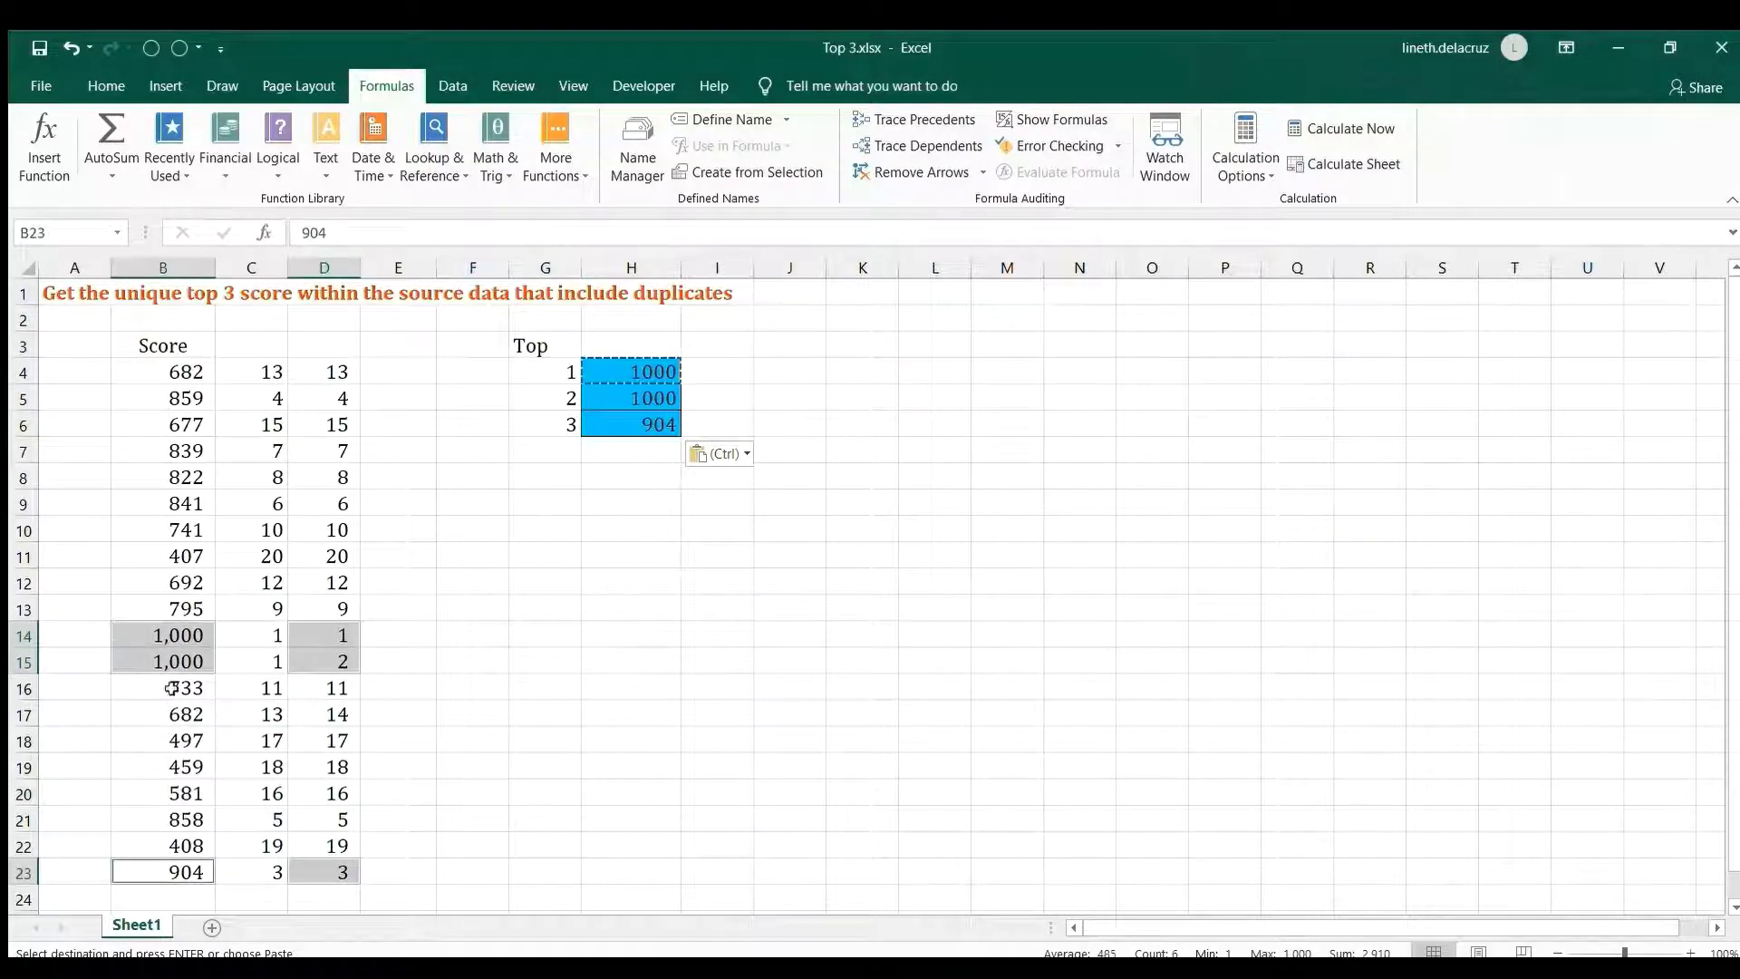
- Copy the LARGE formula from H4 into J4 with its cell references unchanged
{"action": "left_click", "coordinate": [612, 379]}
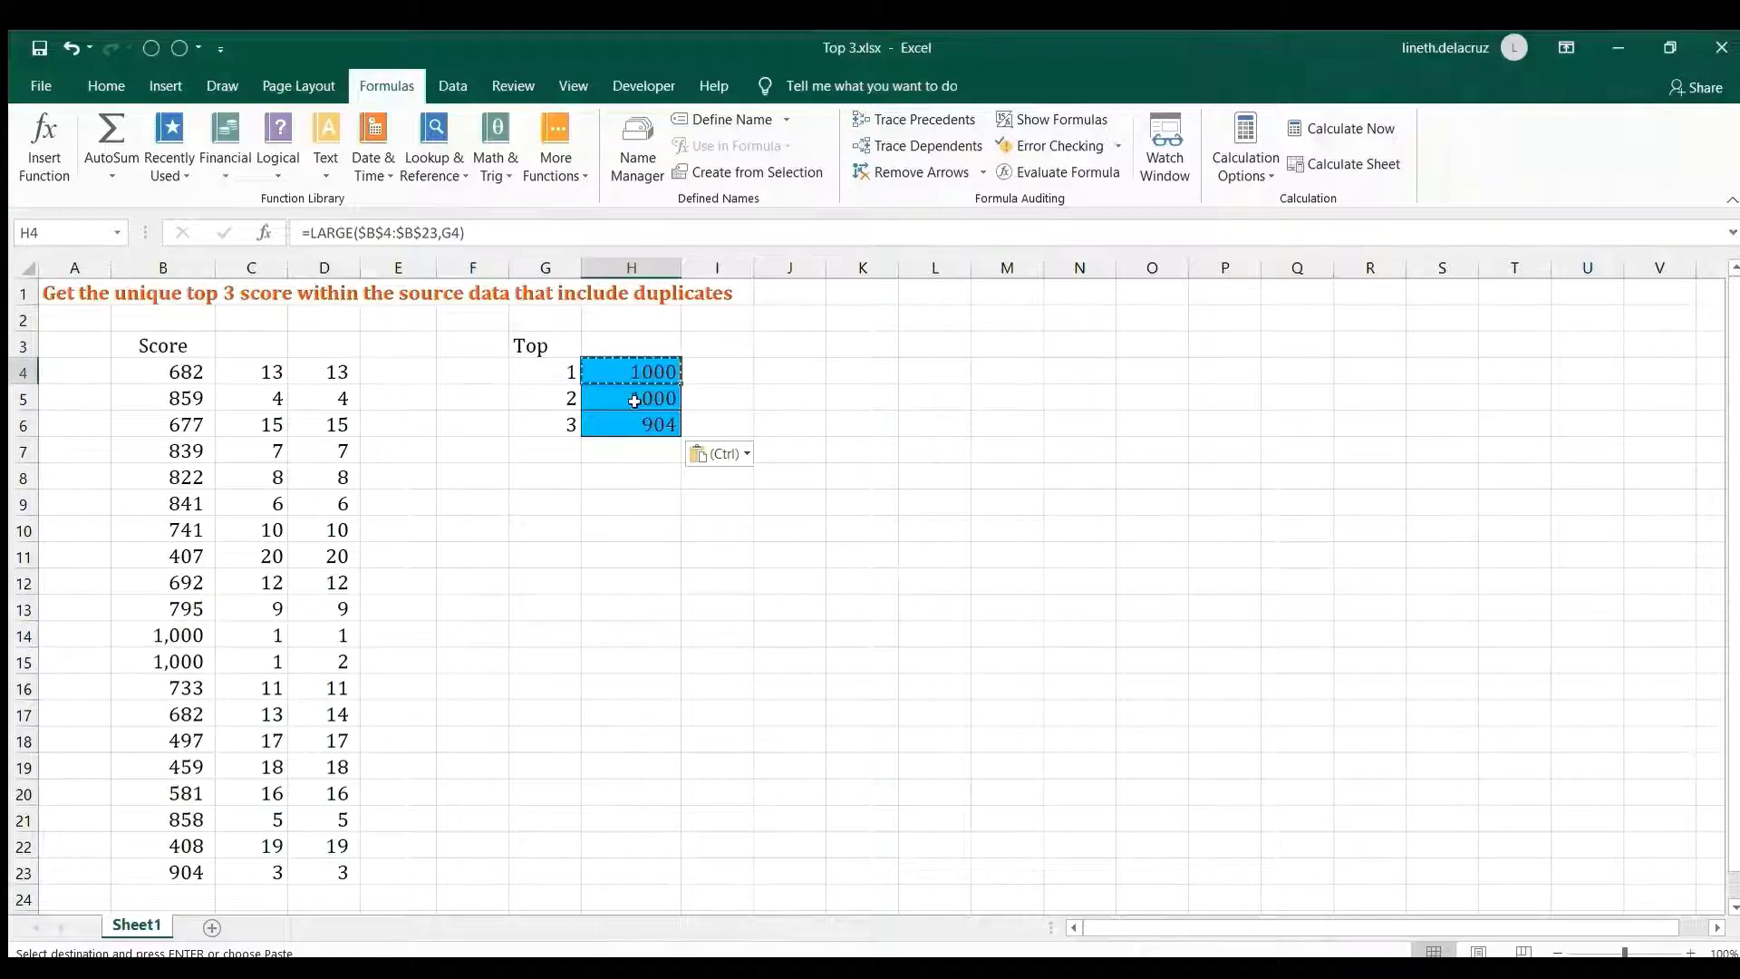
{"action": "key", "text": "F2"}
{"action": "key", "text": "Escape"}
{"action": "left_click", "coordinate": [803, 370]}
{"action": "key", "text": "ctrl+v"}
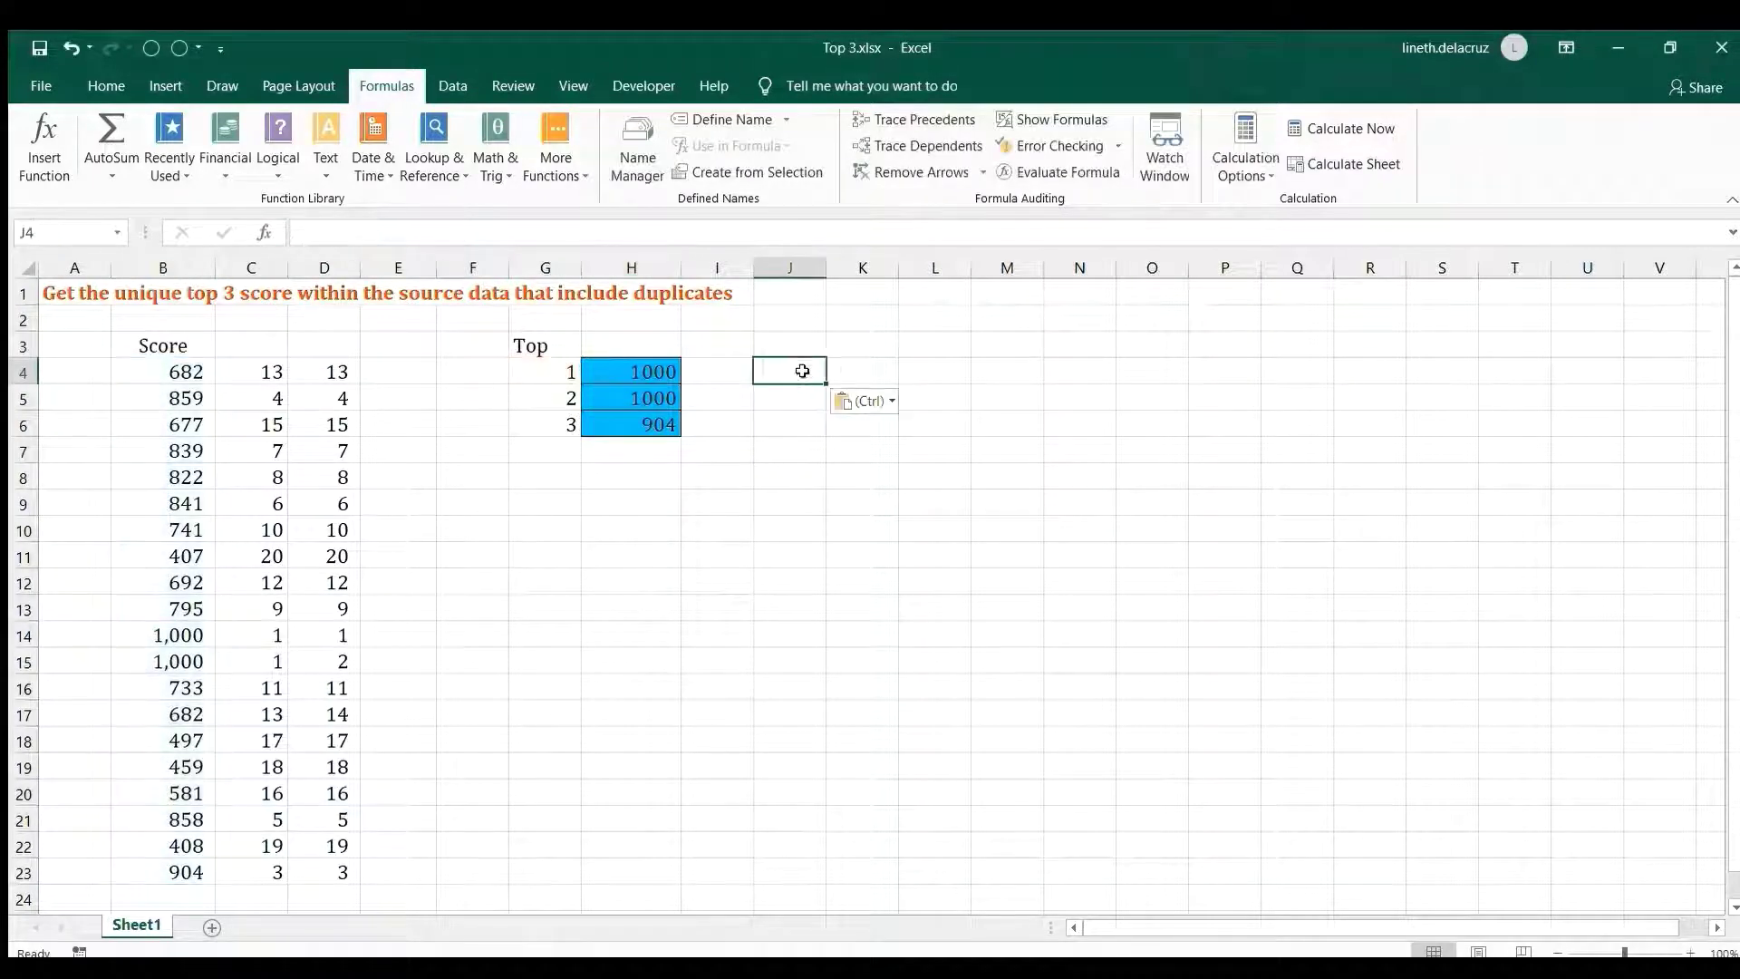
- Enter =FORMULATEXT(J4) in K4 to display the LARGE formula as text
{"action": "left_click", "coordinate": [841, 364]}
{"action": "type", "text": "=for"}
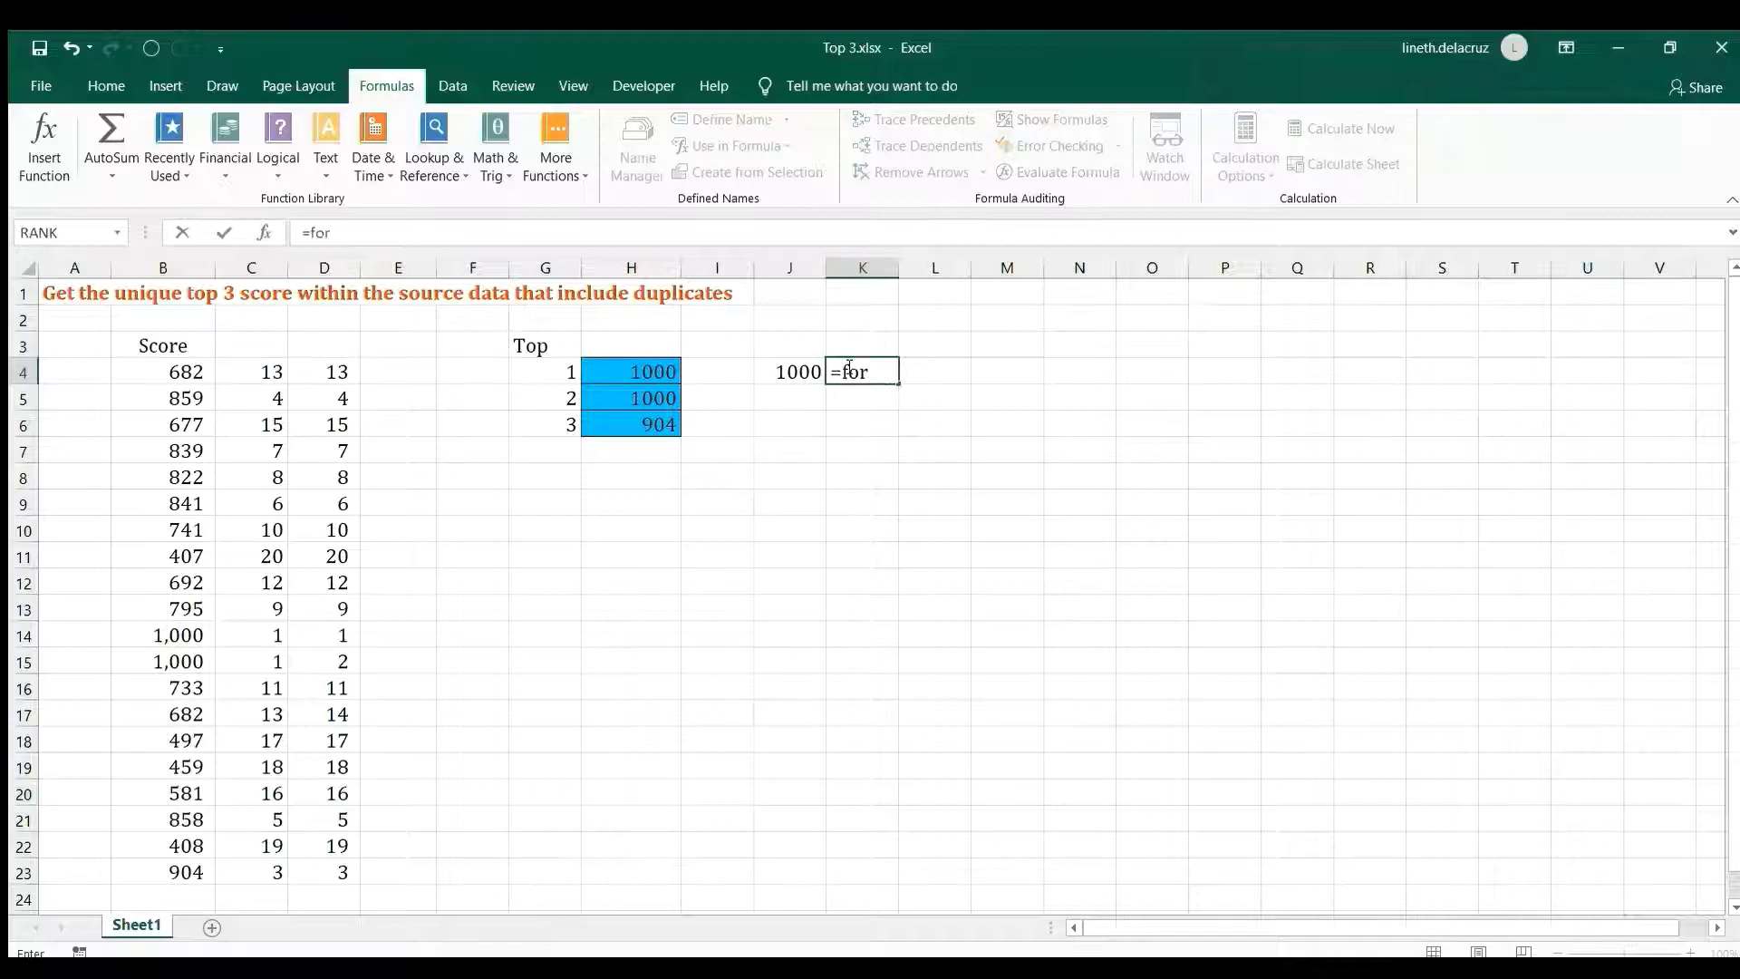
{"action": "type", "text": "mulatext(j4"}
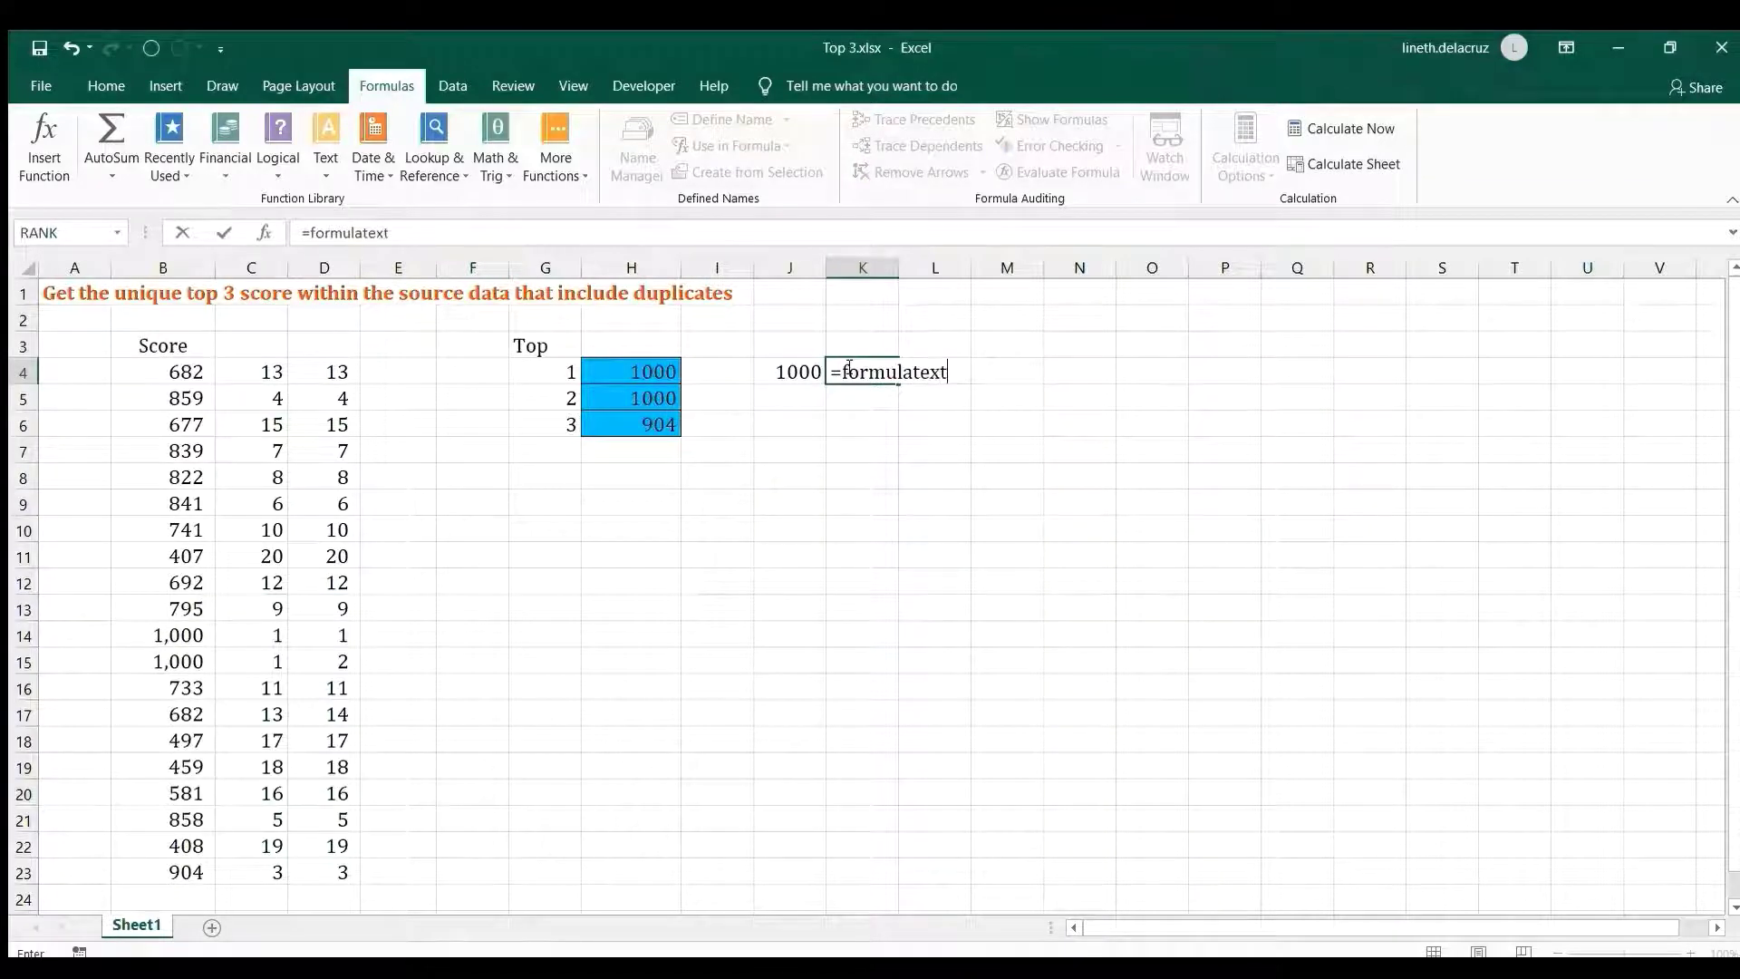
{"action": "key", "text": "Return"}
{"action": "left_click", "coordinate": [846, 365]}
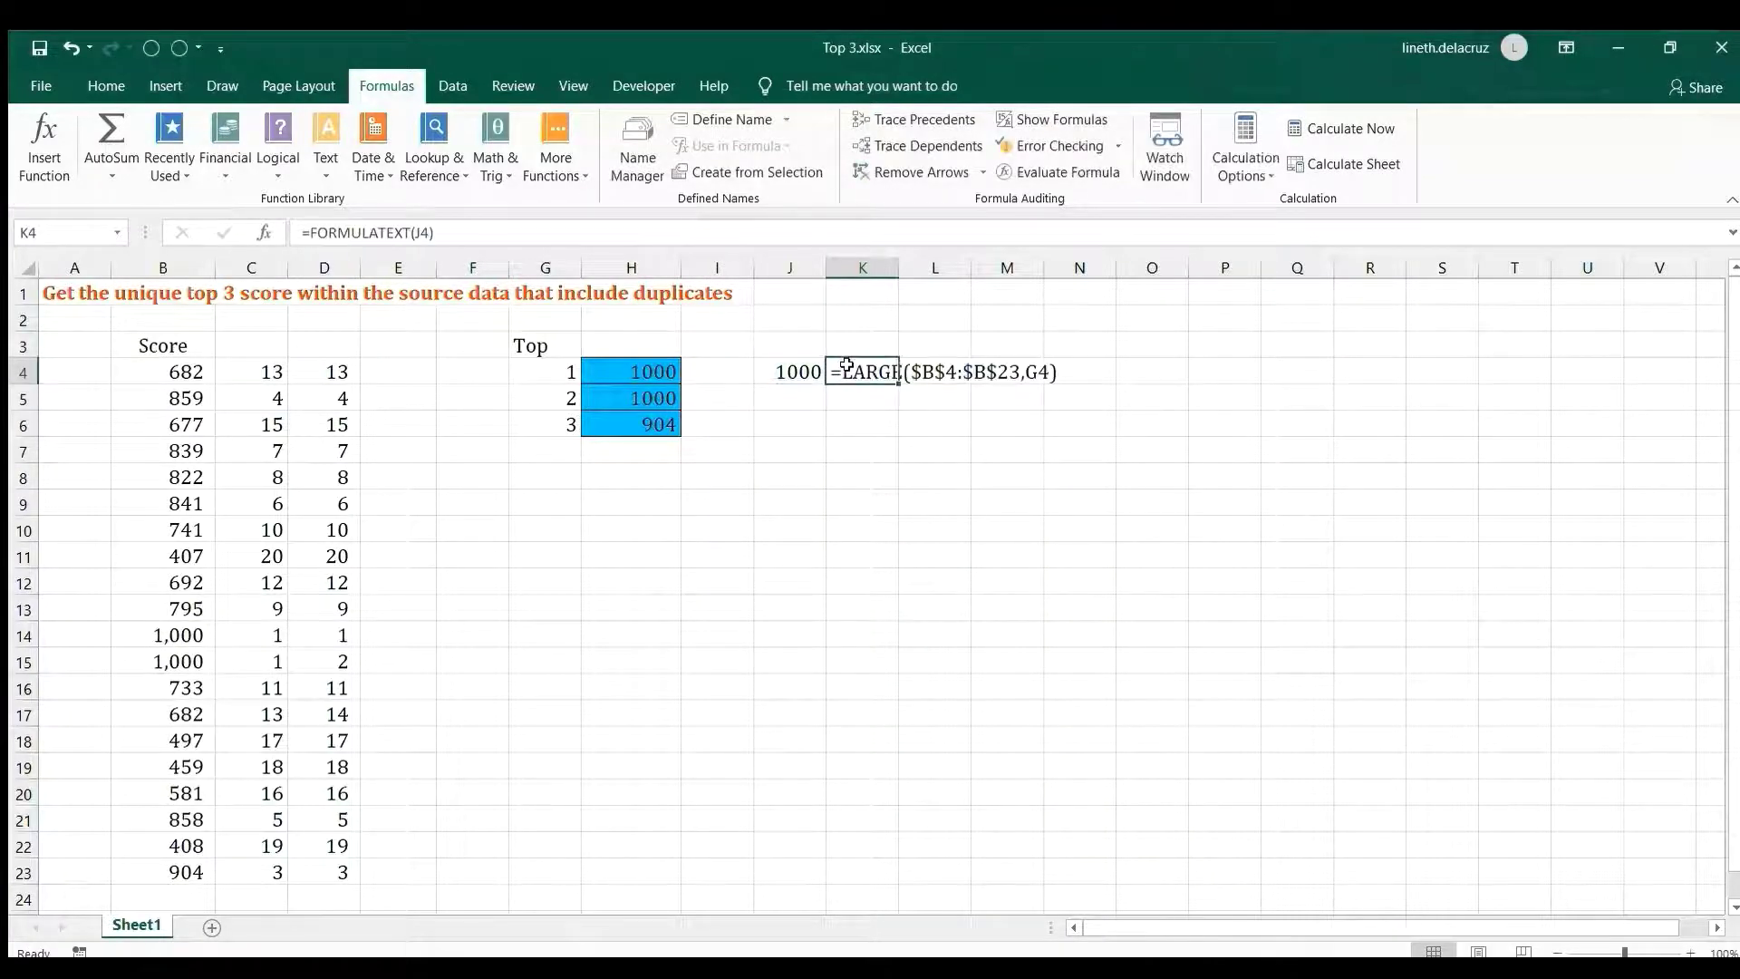
- Replace the formula in H4 with a FREQUENCY formula using B4:B23 as both the data and the bins
{"action": "left_click", "coordinate": [609, 373]}
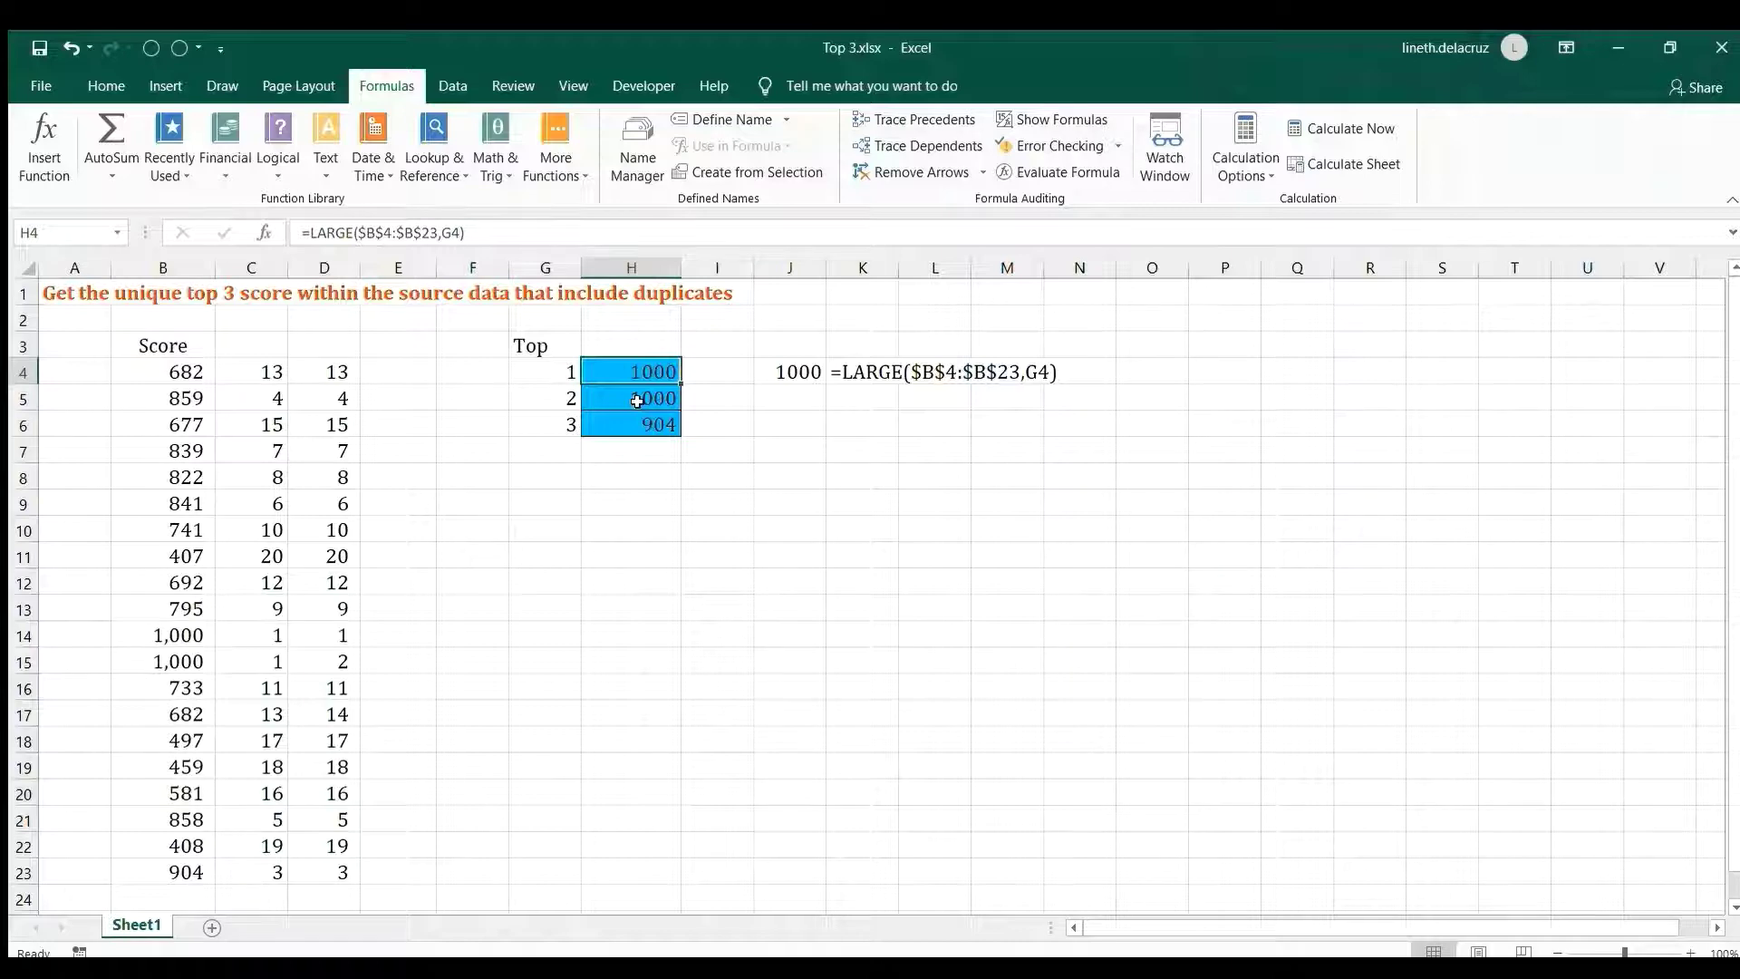
{"action": "type", "text": "=frequency("}
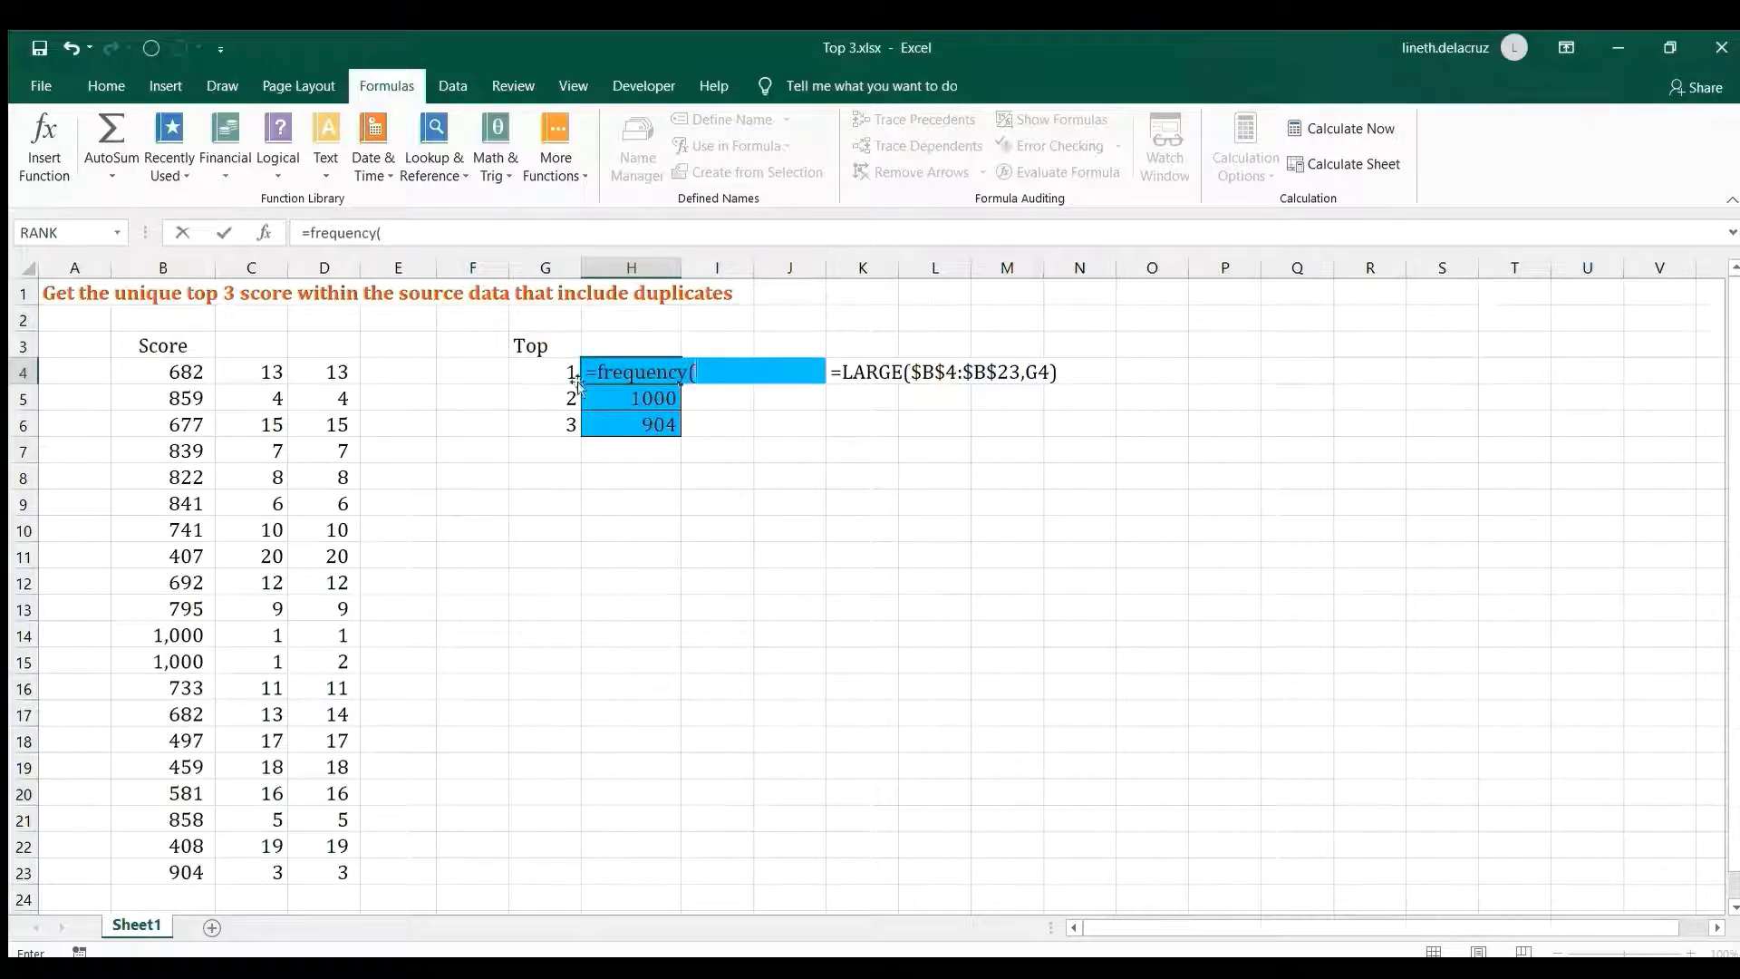
{"action": "left_click_drag", "start_coordinate": [181, 372], "coordinate": [164, 871]}
{"action": "type", "text": ","}
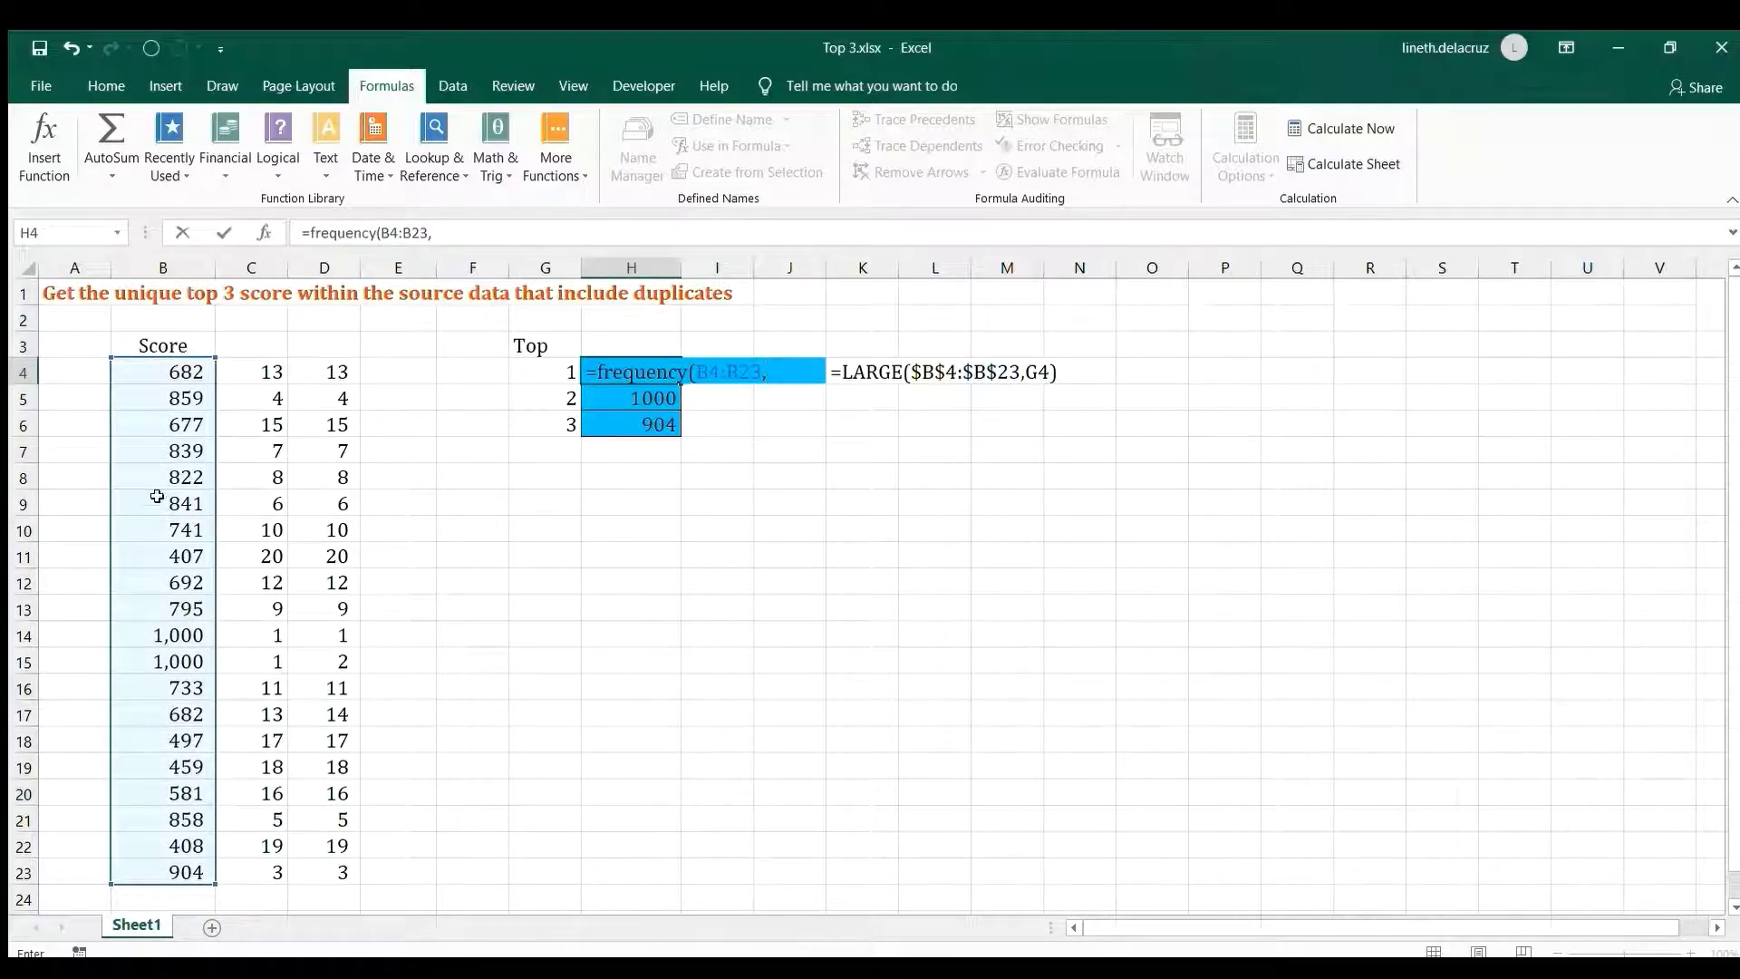
{"action": "left_click_drag", "start_coordinate": [172, 371], "coordinate": [171, 870]}
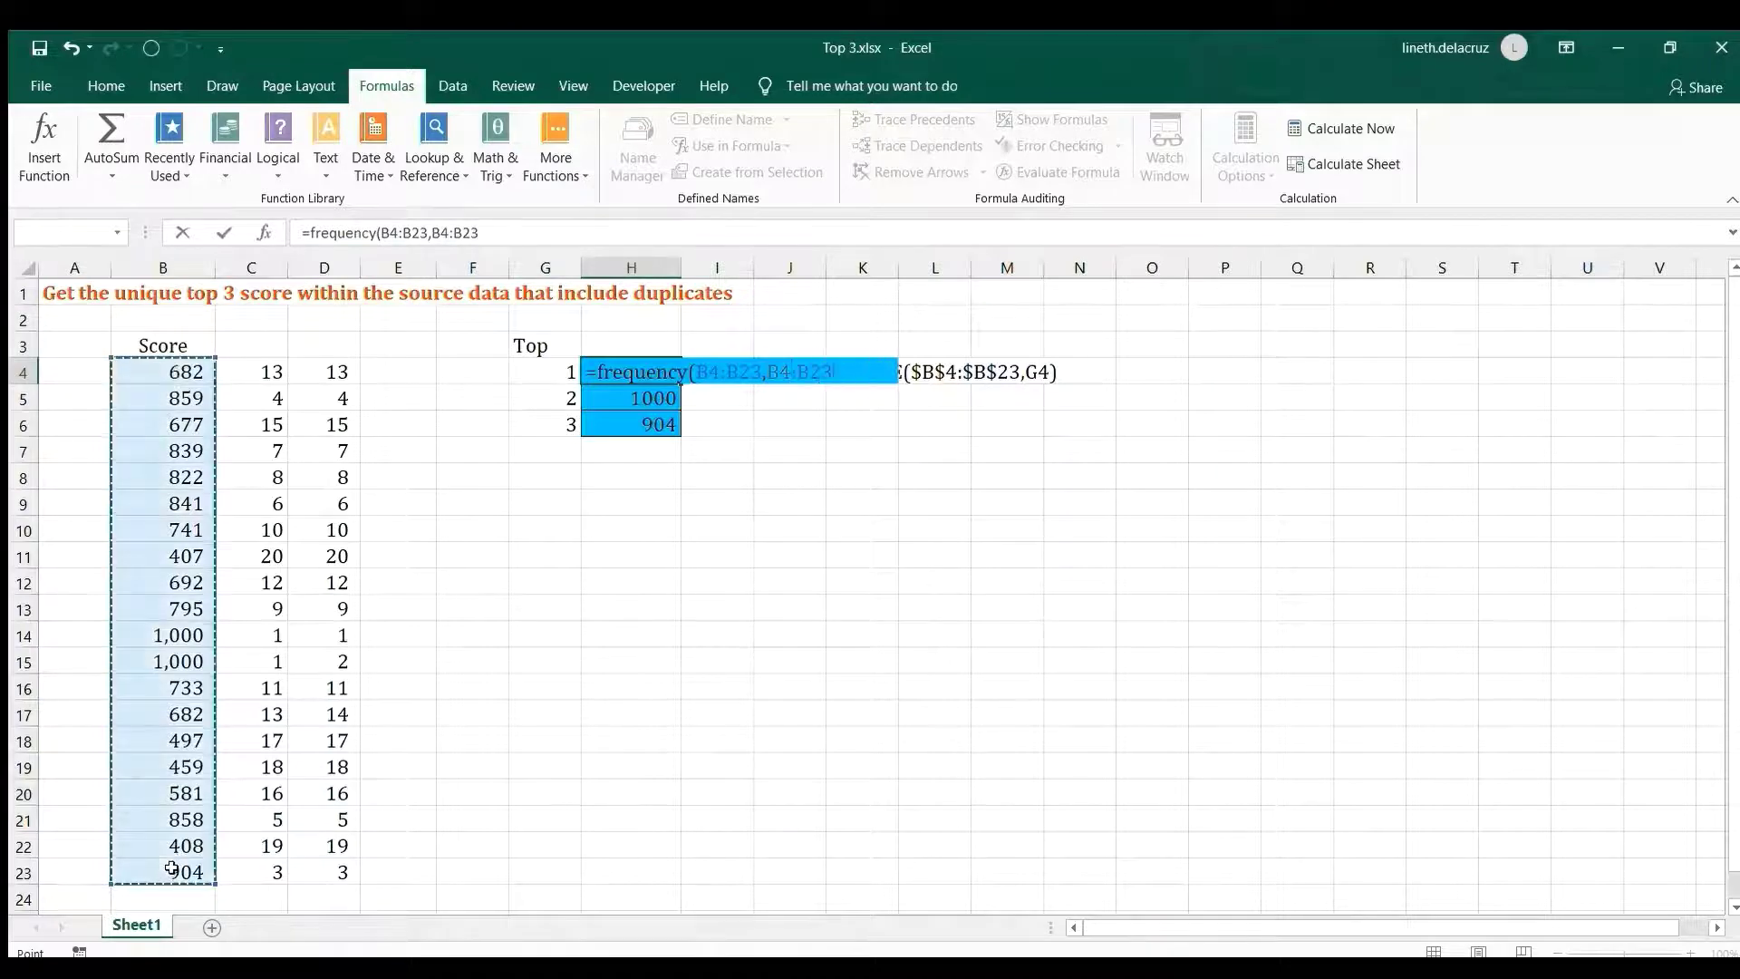
{"action": "key", "text": "Return"}
{"action": "key", "text": "shift+Return"}
- Evaluate the FREQUENCY expression inside H4 to inspect its array, and restore the formula
{"action": "key", "text": "F2"}
{"action": "key", "text": "shift+Home"}
{"action": "key", "text": "F9"}
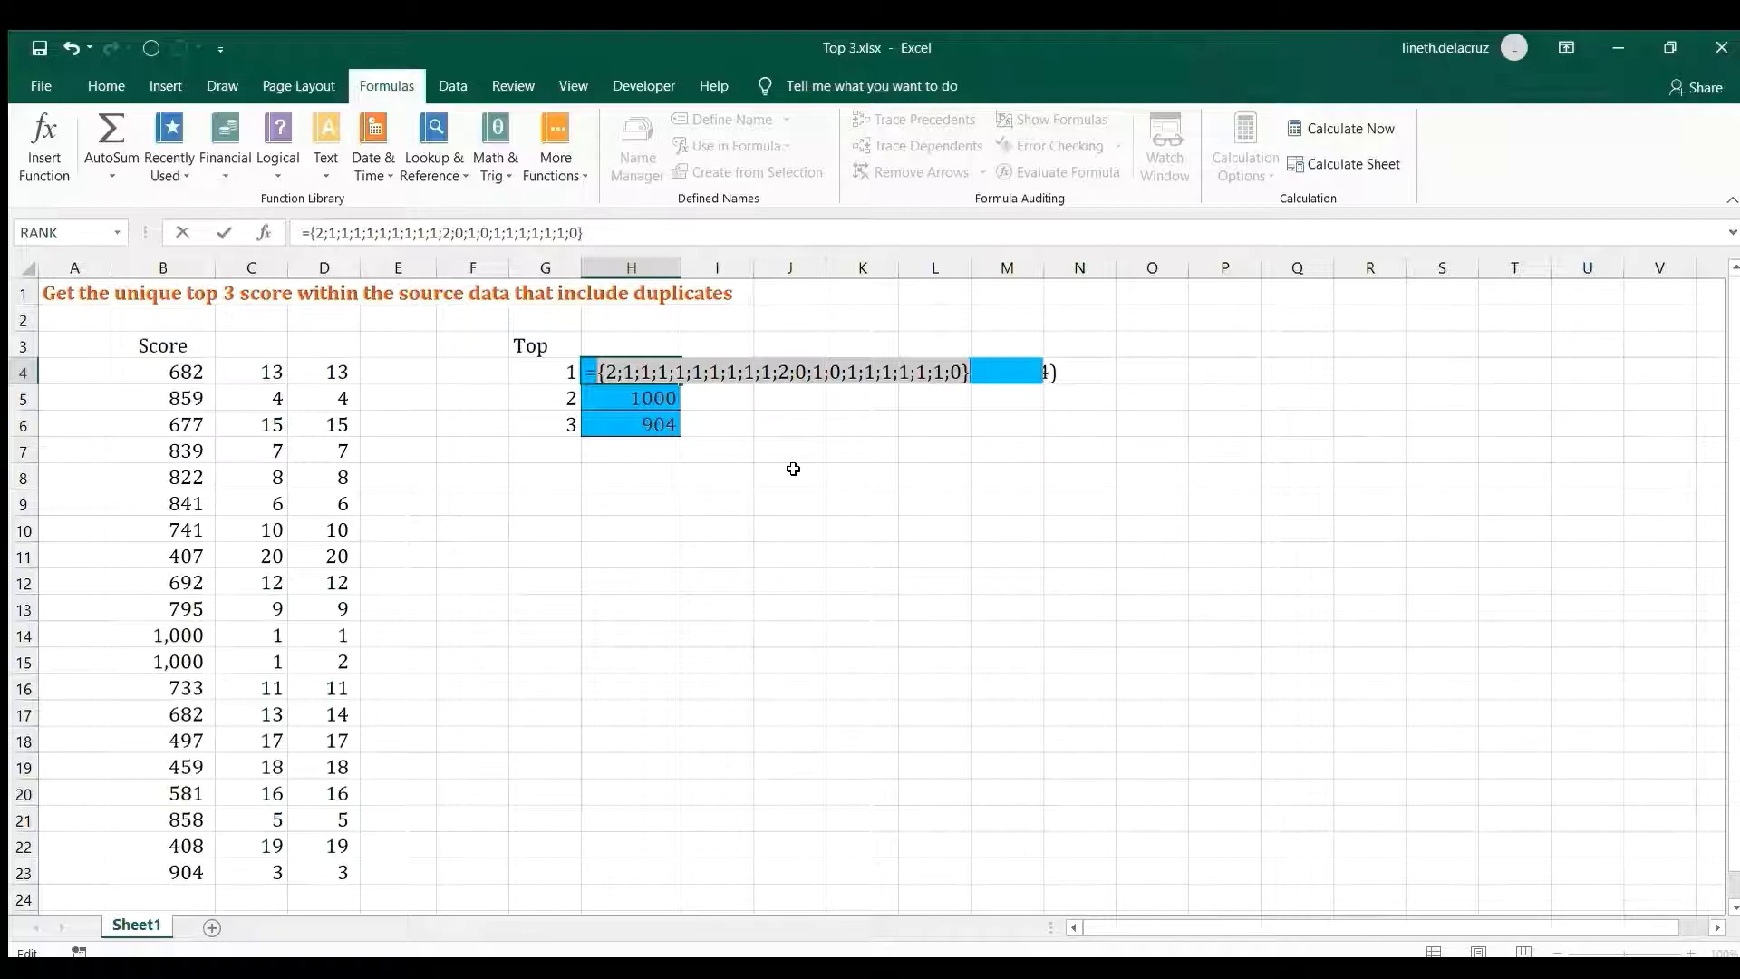
{"action": "key", "text": "ctrl+z"}
- Wrap H4's FREQUENCY expression in an IF that returns the scores in B4:B23 where the frequency is nonzero
{"action": "type", "text": "if(FREQUENCY(B4:B23,B4:B23),"}
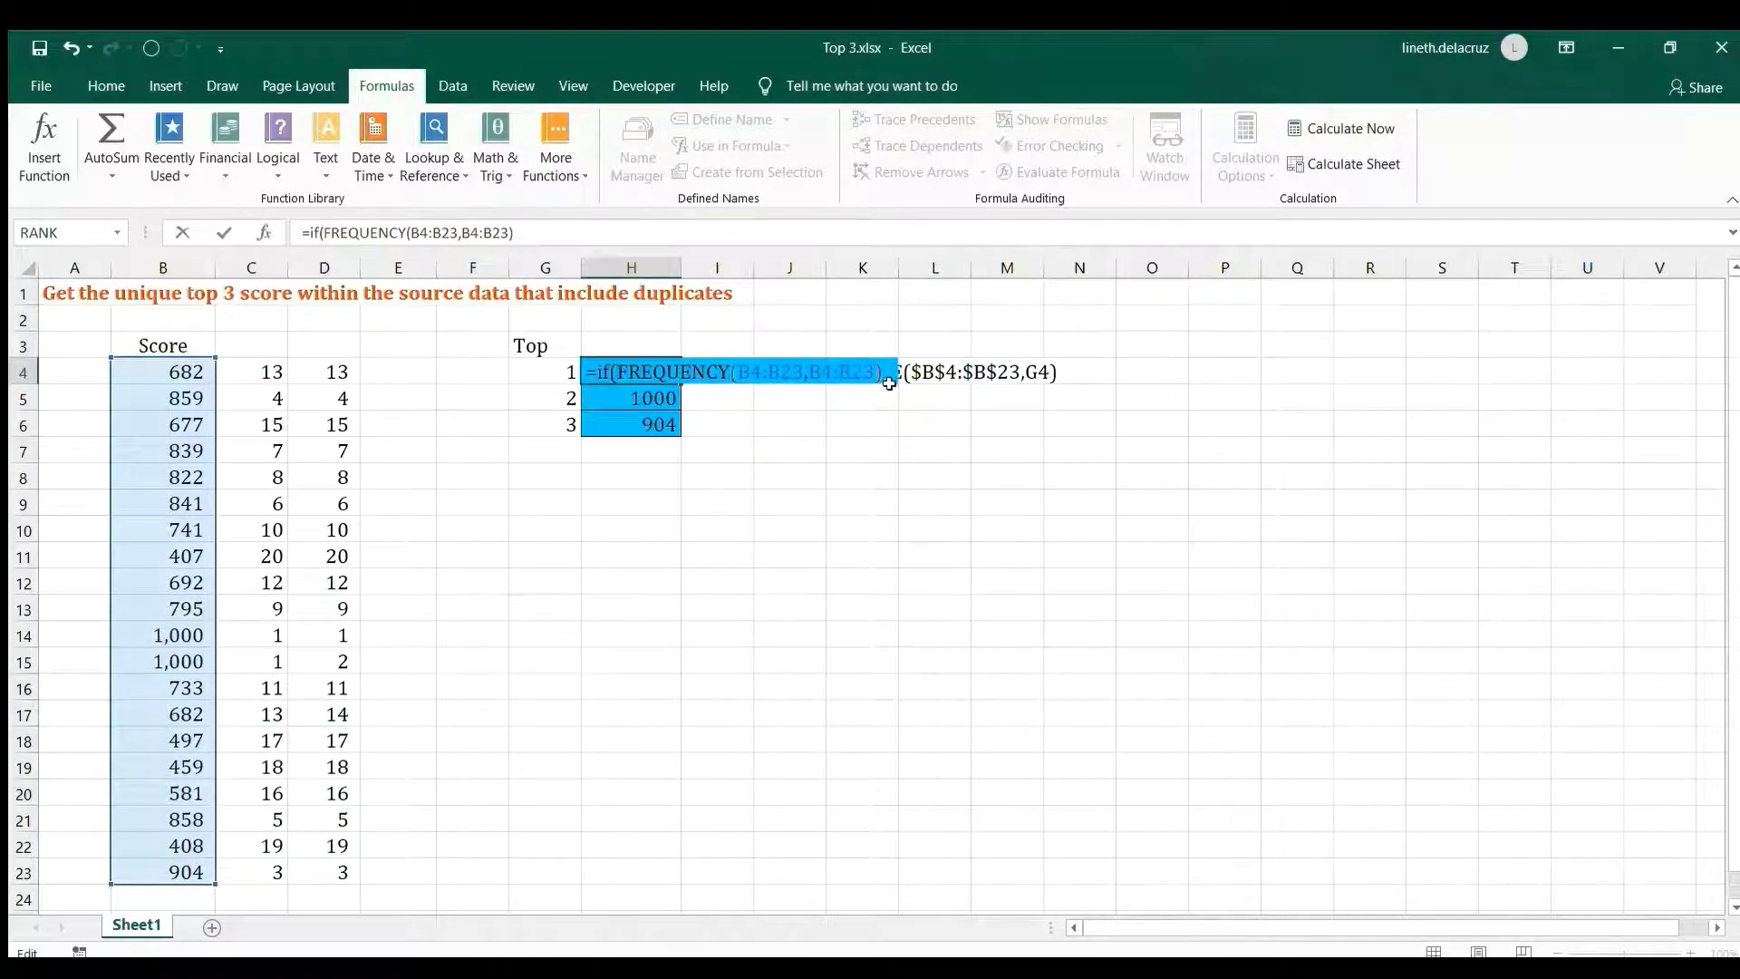
{"action": "left_click", "coordinate": [166, 372]}
{"action": "left_click_drag", "start_coordinate": [174, 867], "coordinate": [174, 867]}
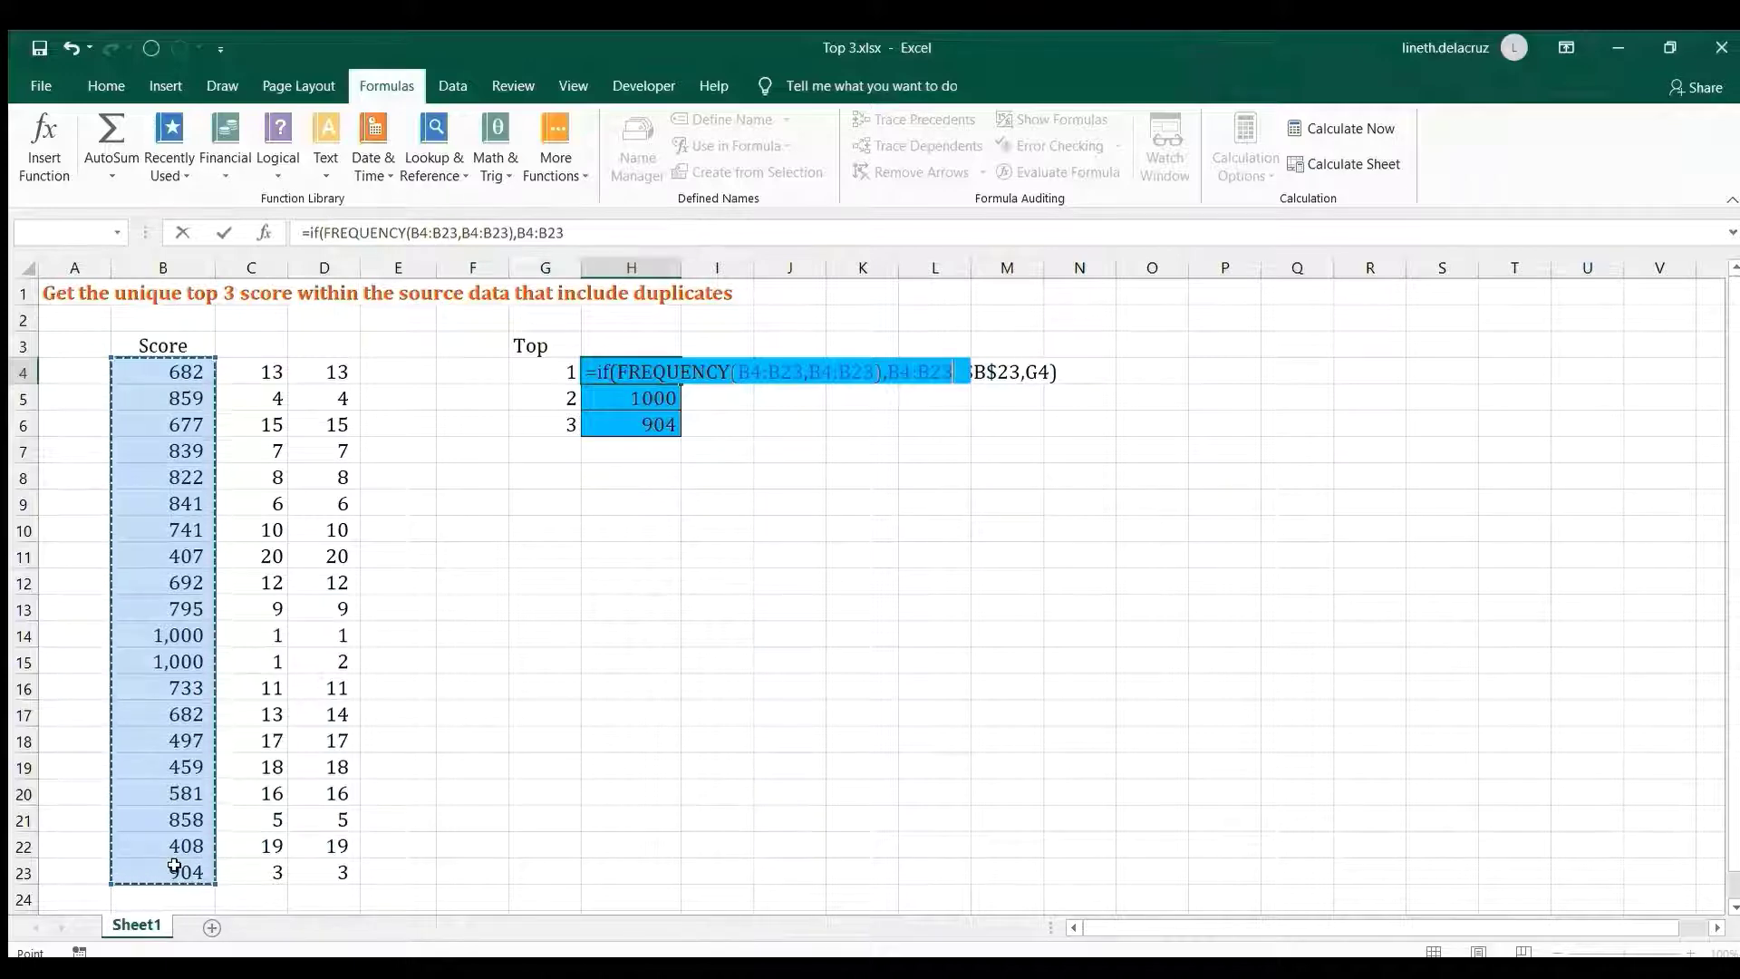
{"action": "type", "text": ")"}
{"action": "key", "text": "Return"}
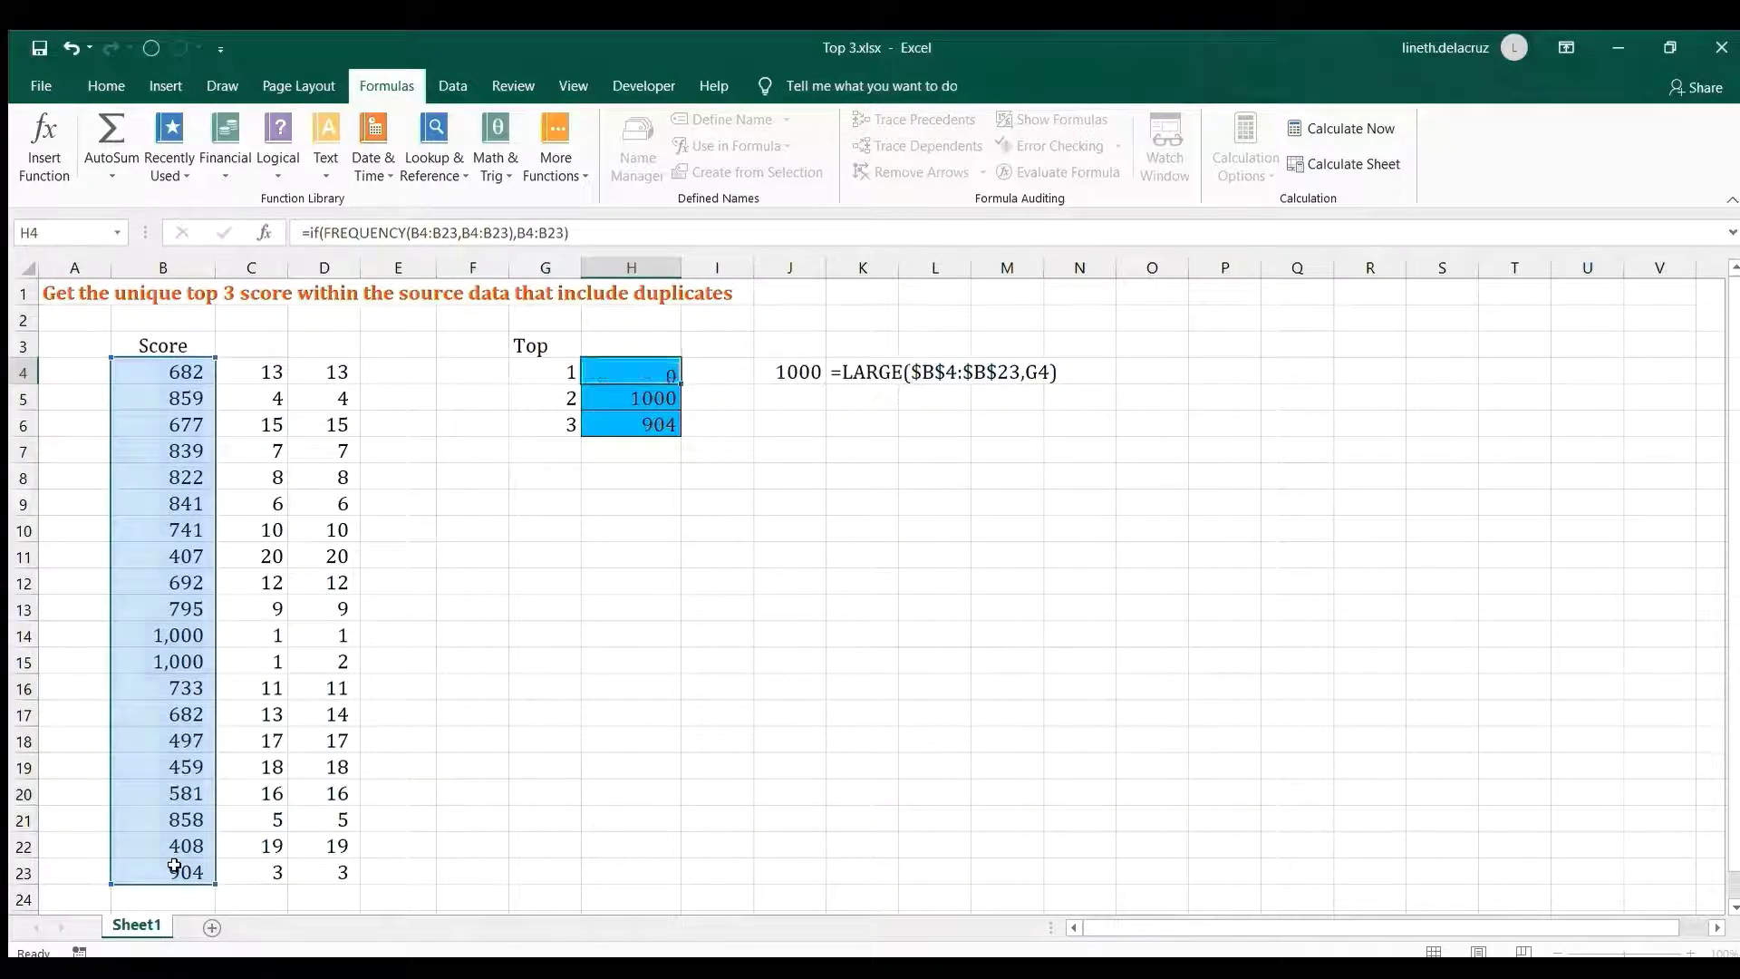
- Evaluate the IF expression inside H4 to inspect the array of unique scores, and restore the formula
{"action": "key", "text": "F2"}
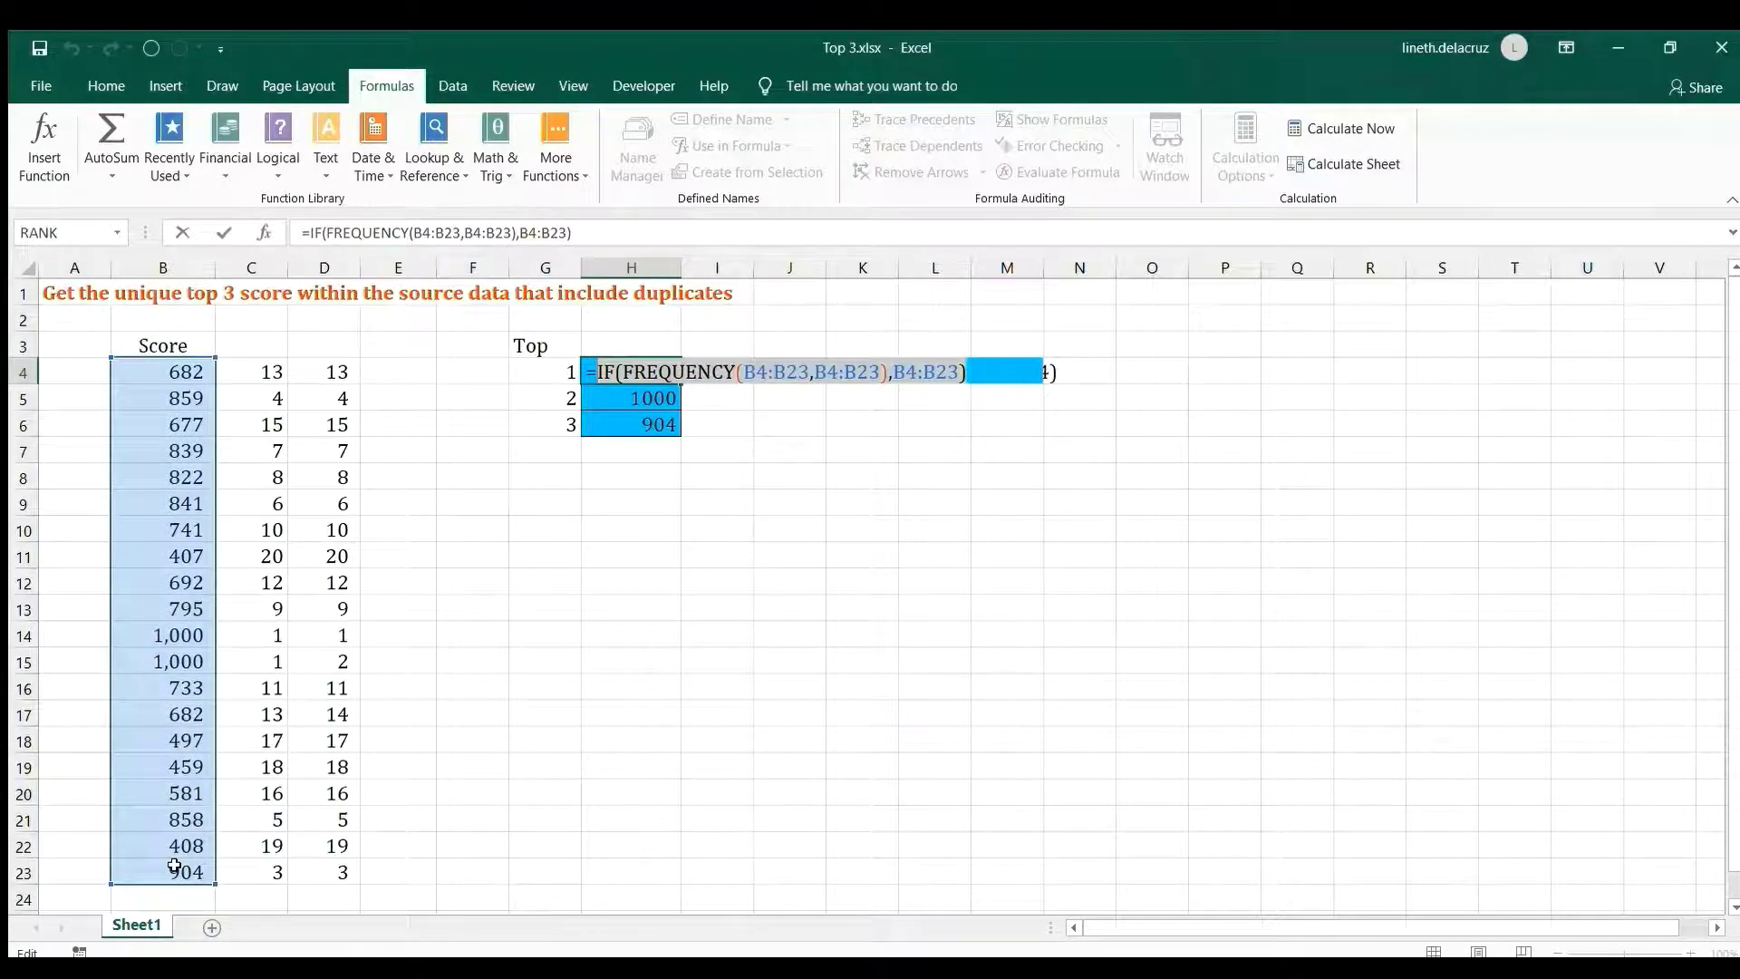
{"action": "key", "text": "F9"}
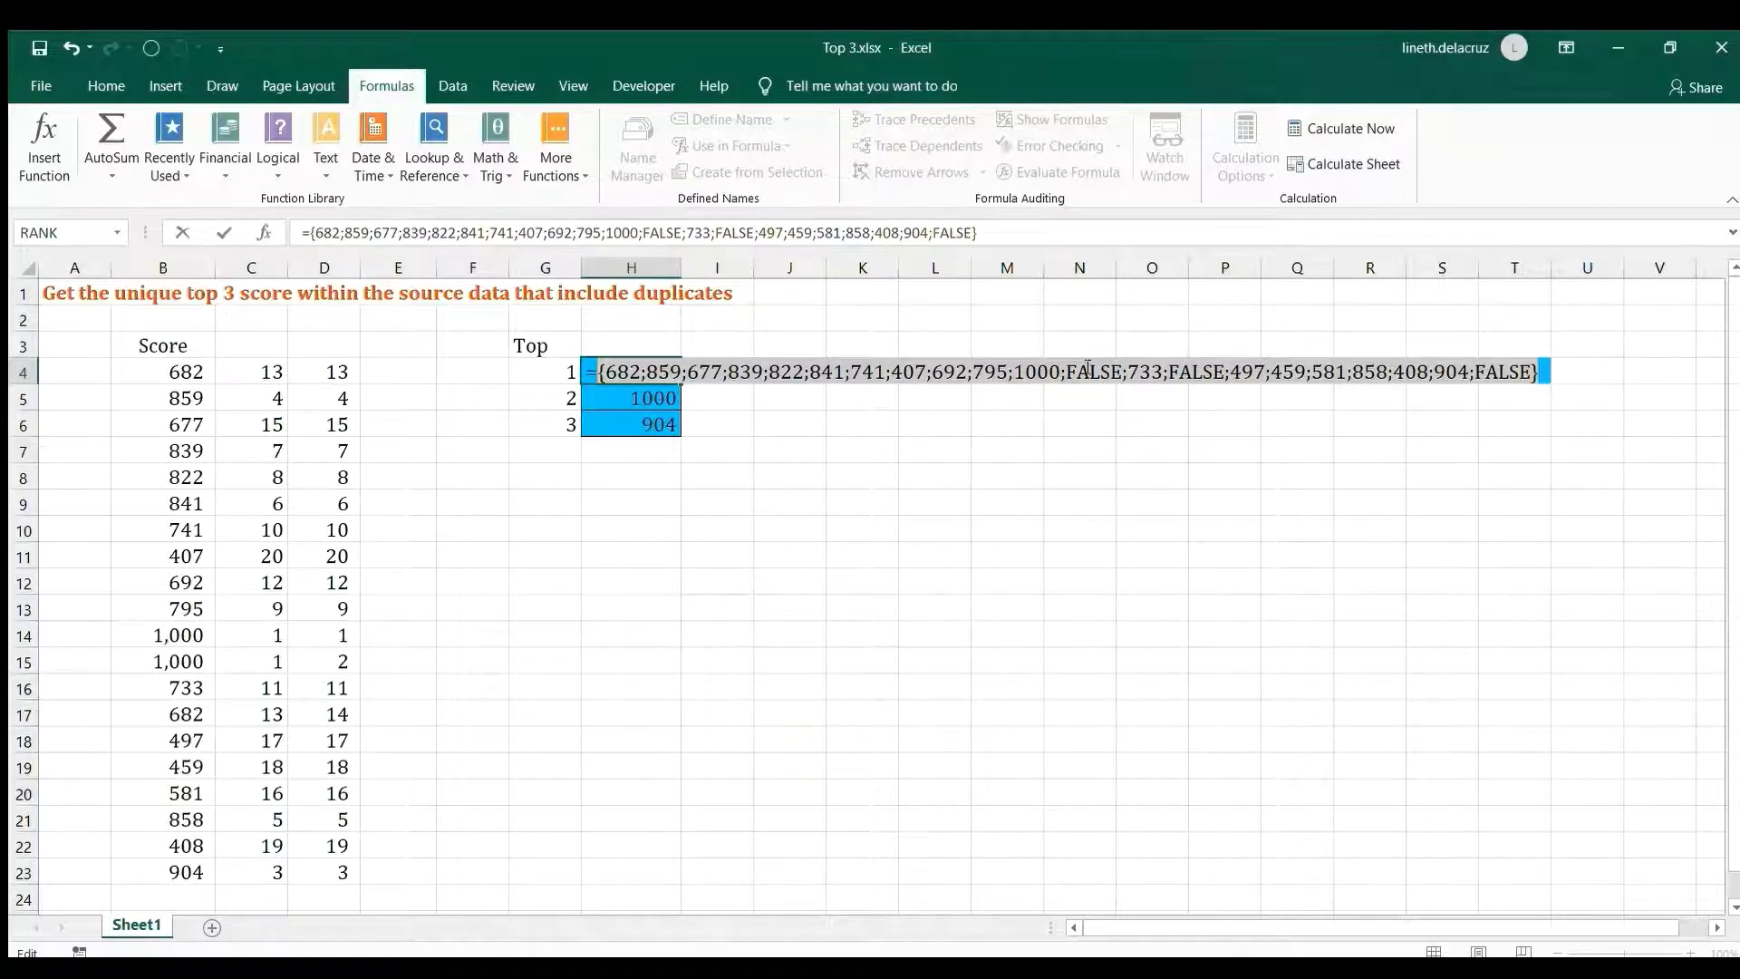
{"action": "key", "text": "ctrl+z"}
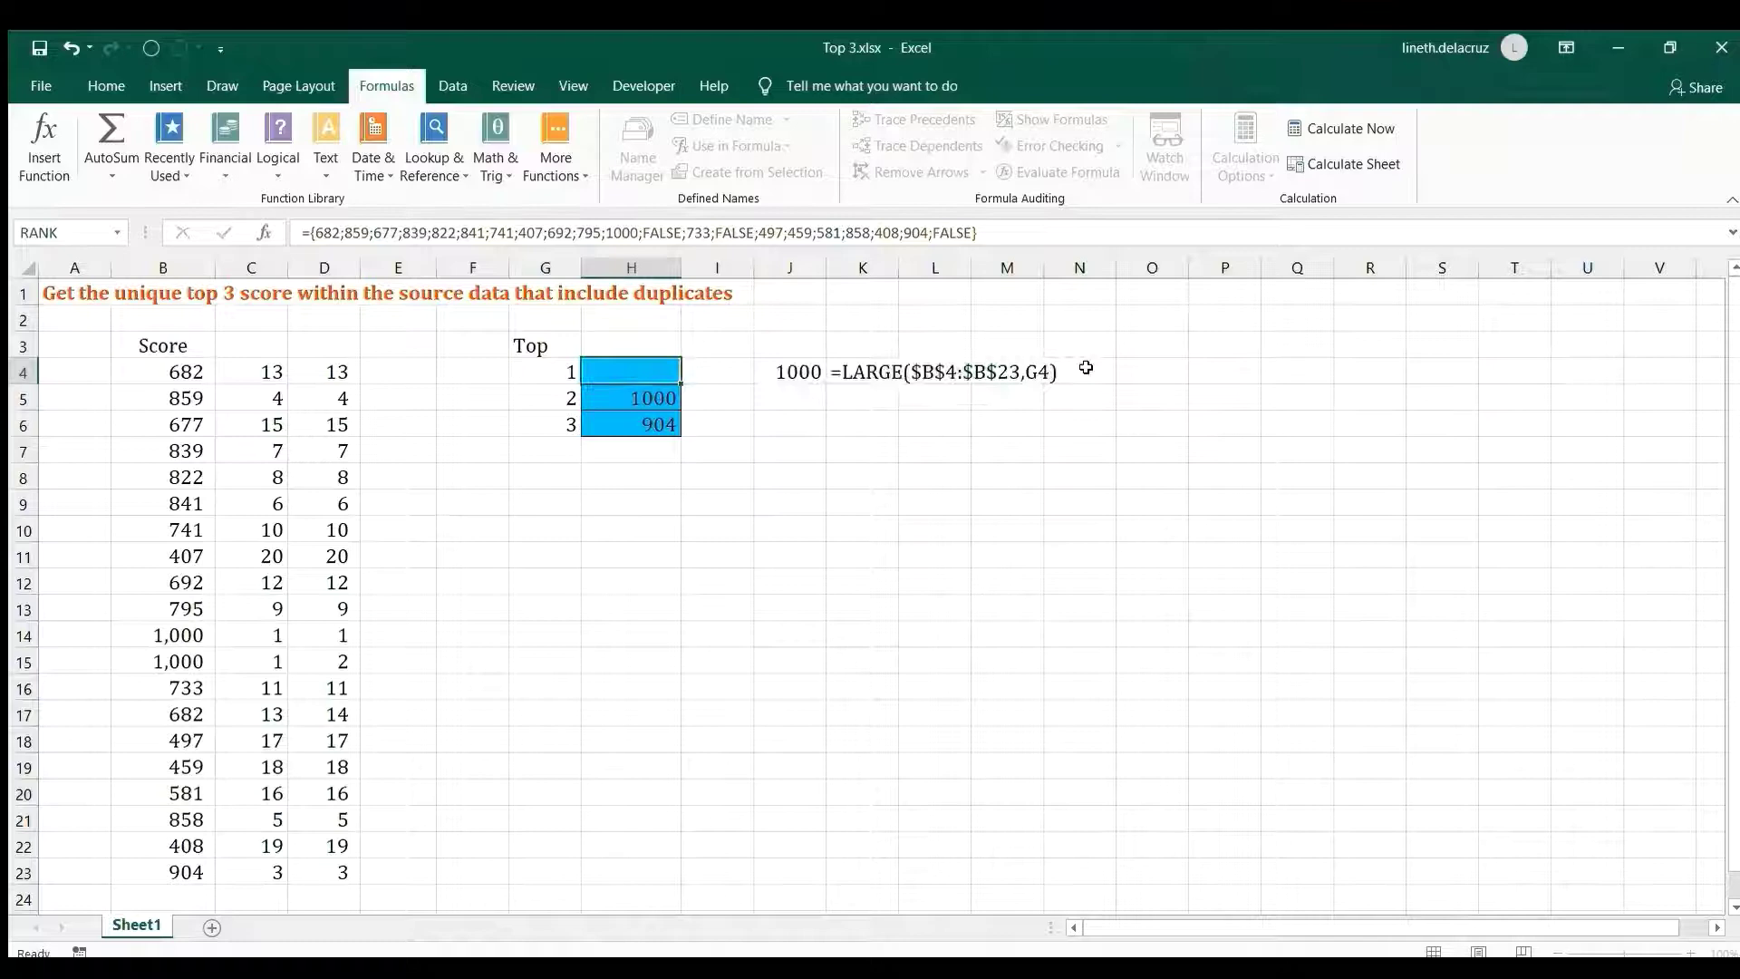
- Wrap H4's IF expression in AGGREGATE with function 14, option 6 and G4 as the position
{"action": "type", "text": "aggregate("}
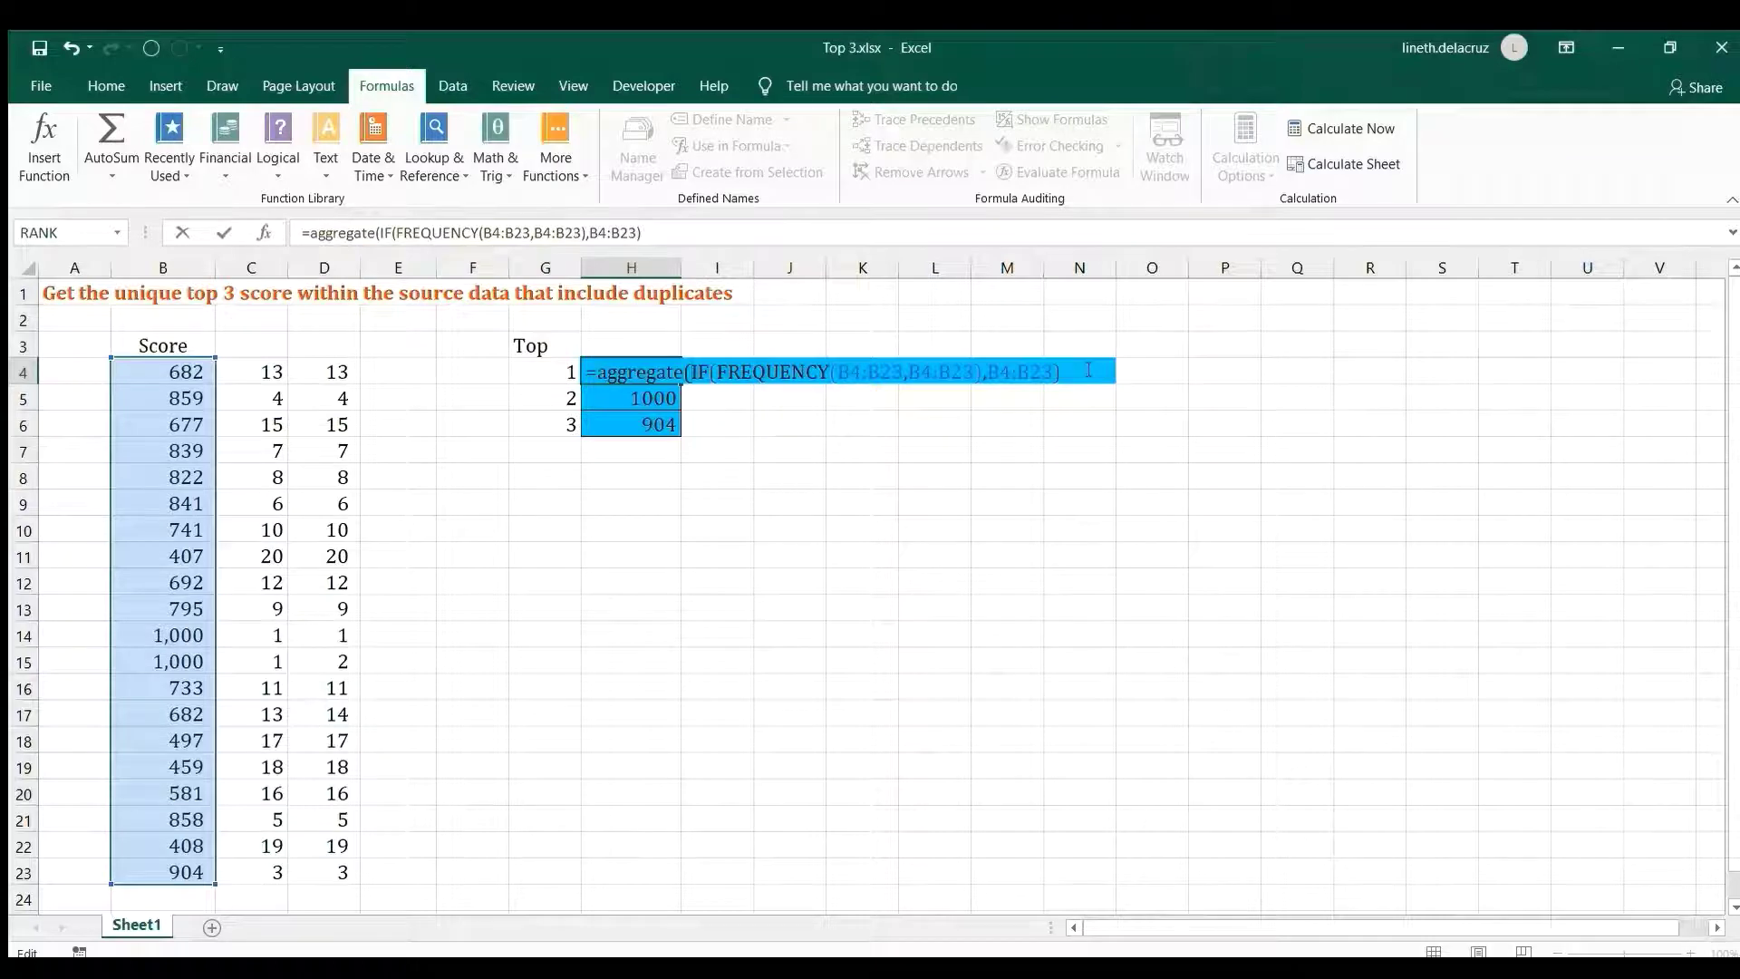
{"action": "type", "text": "14"}
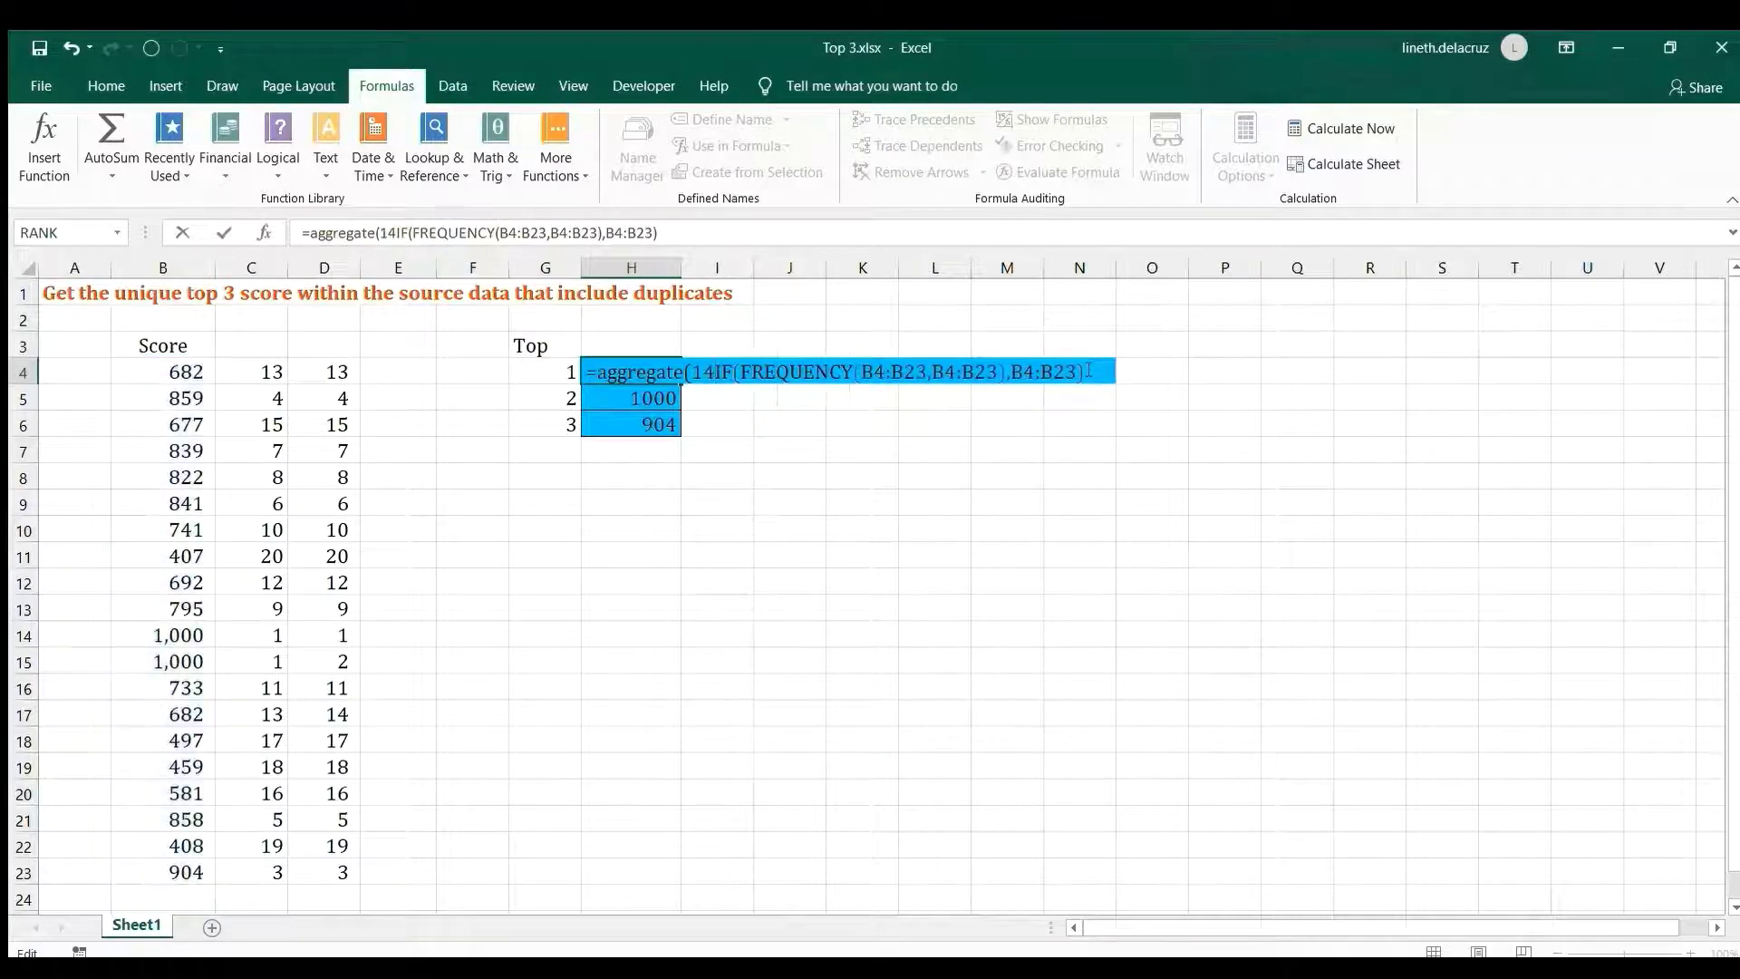
{"action": "type", "text": ","}
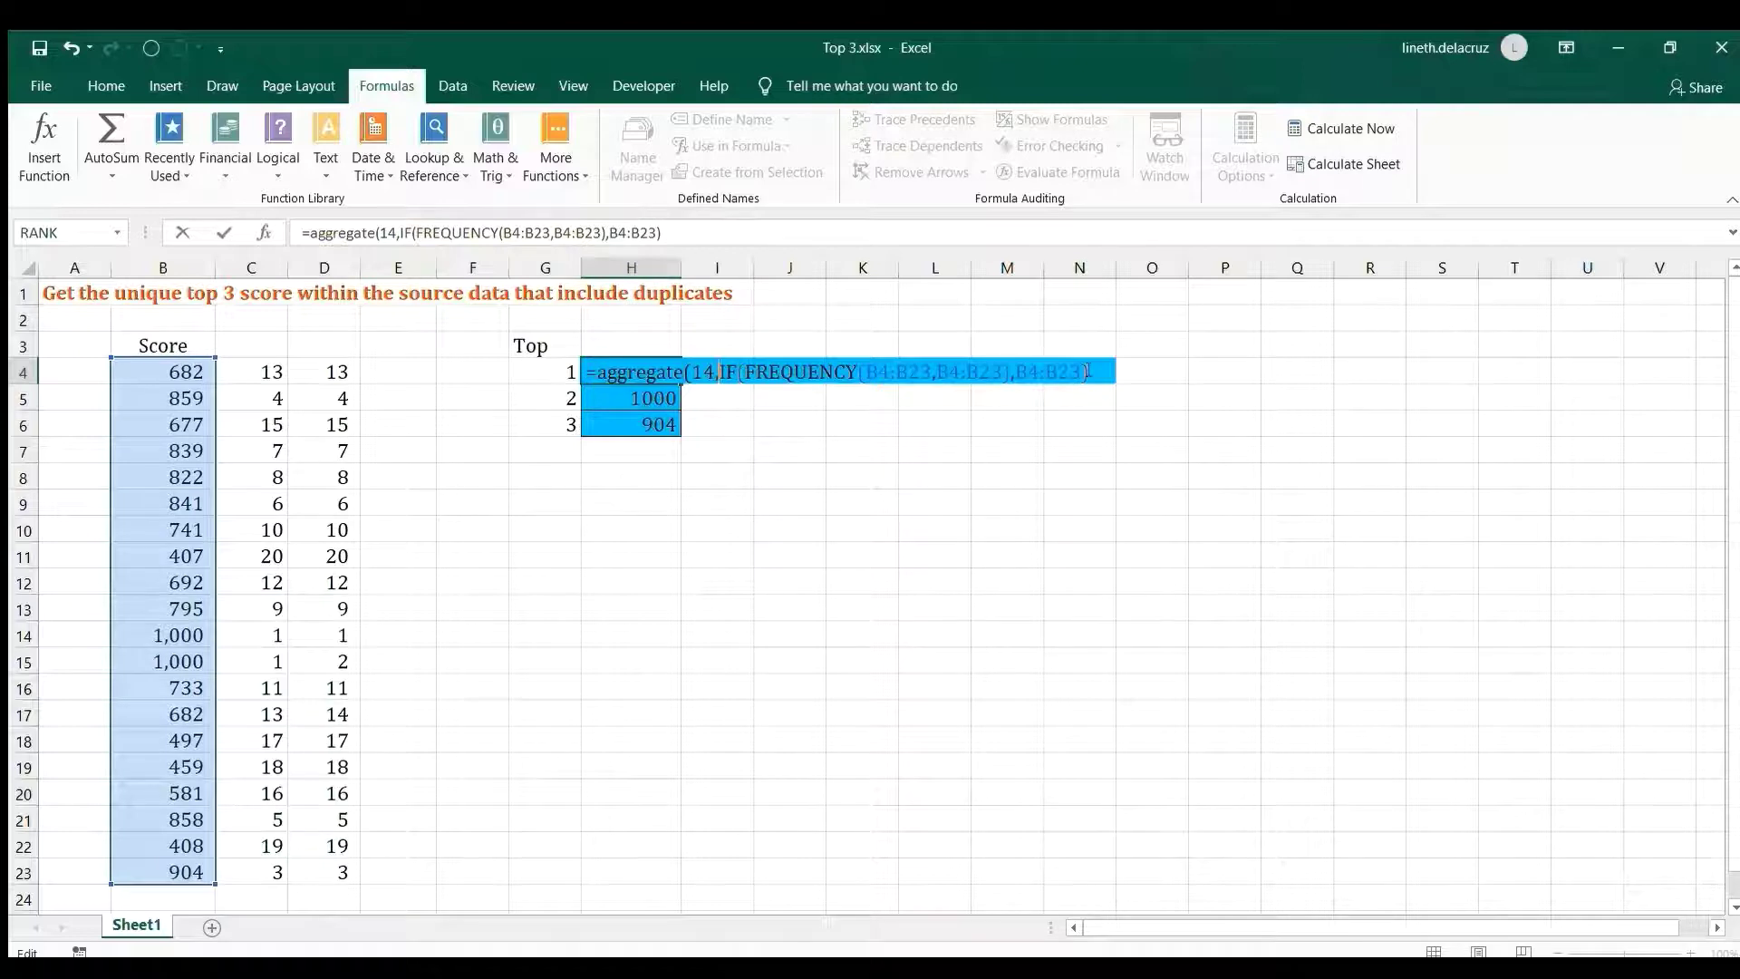
{"action": "type", "text": "6"}
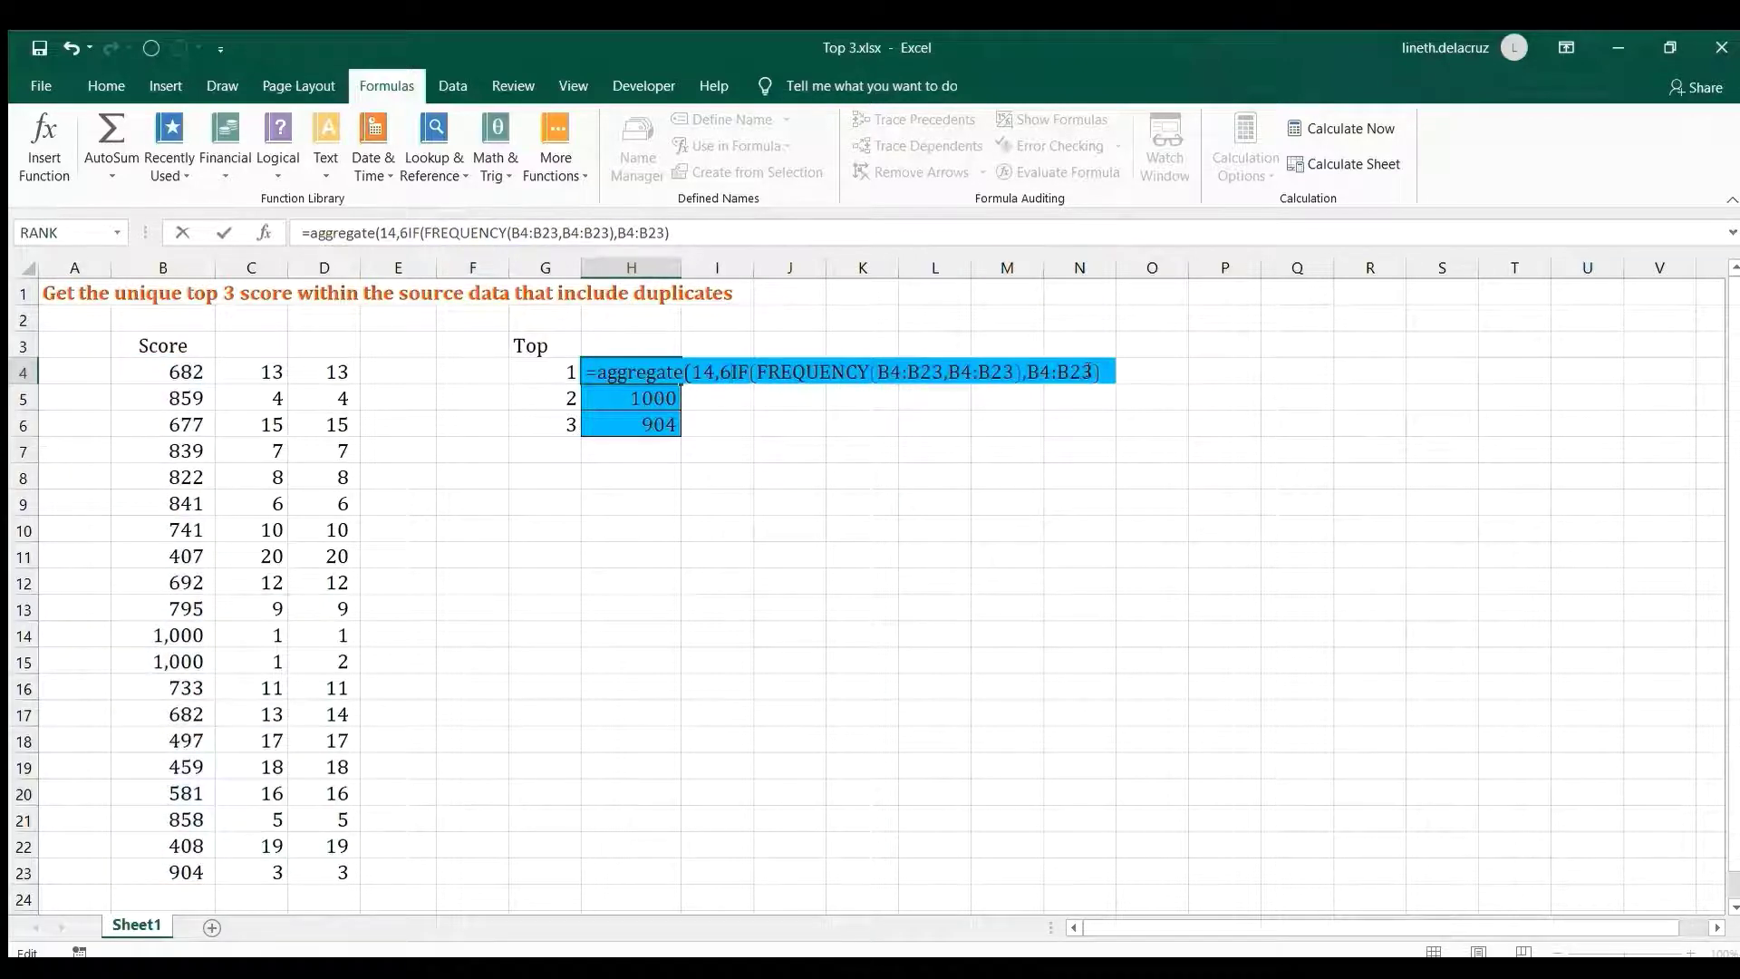
{"action": "type", "text": ","}
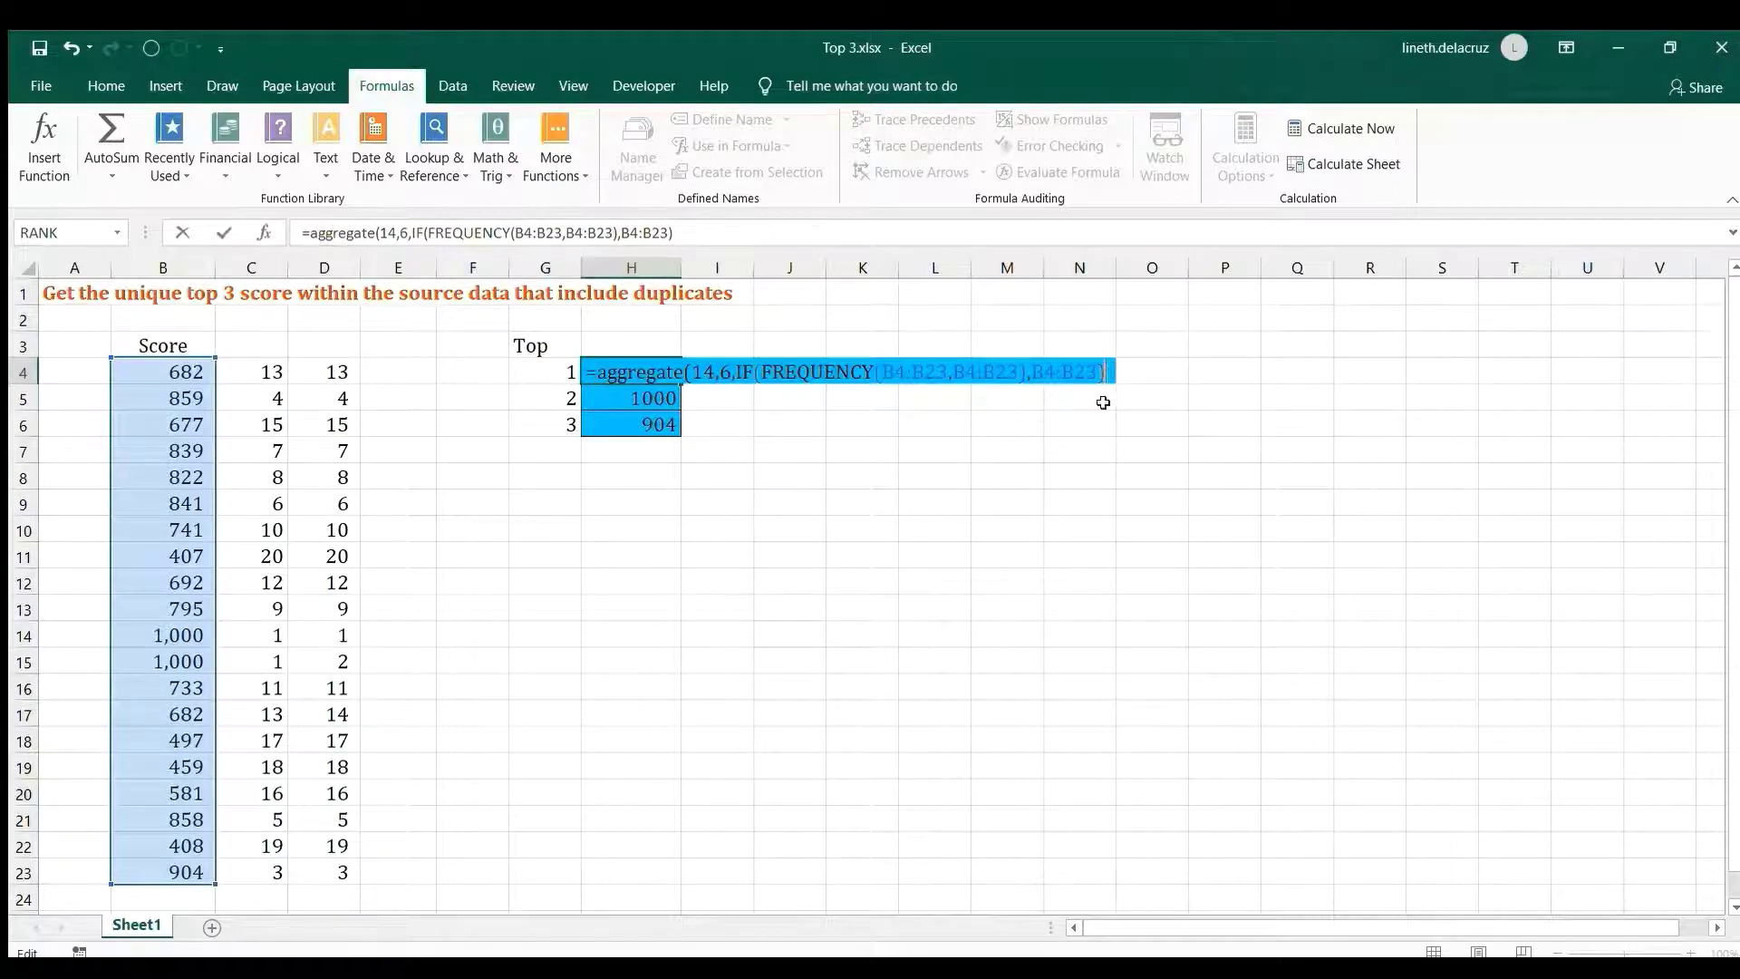
{"action": "type", "text": ","}
{"action": "left_click", "coordinate": [530, 371]}
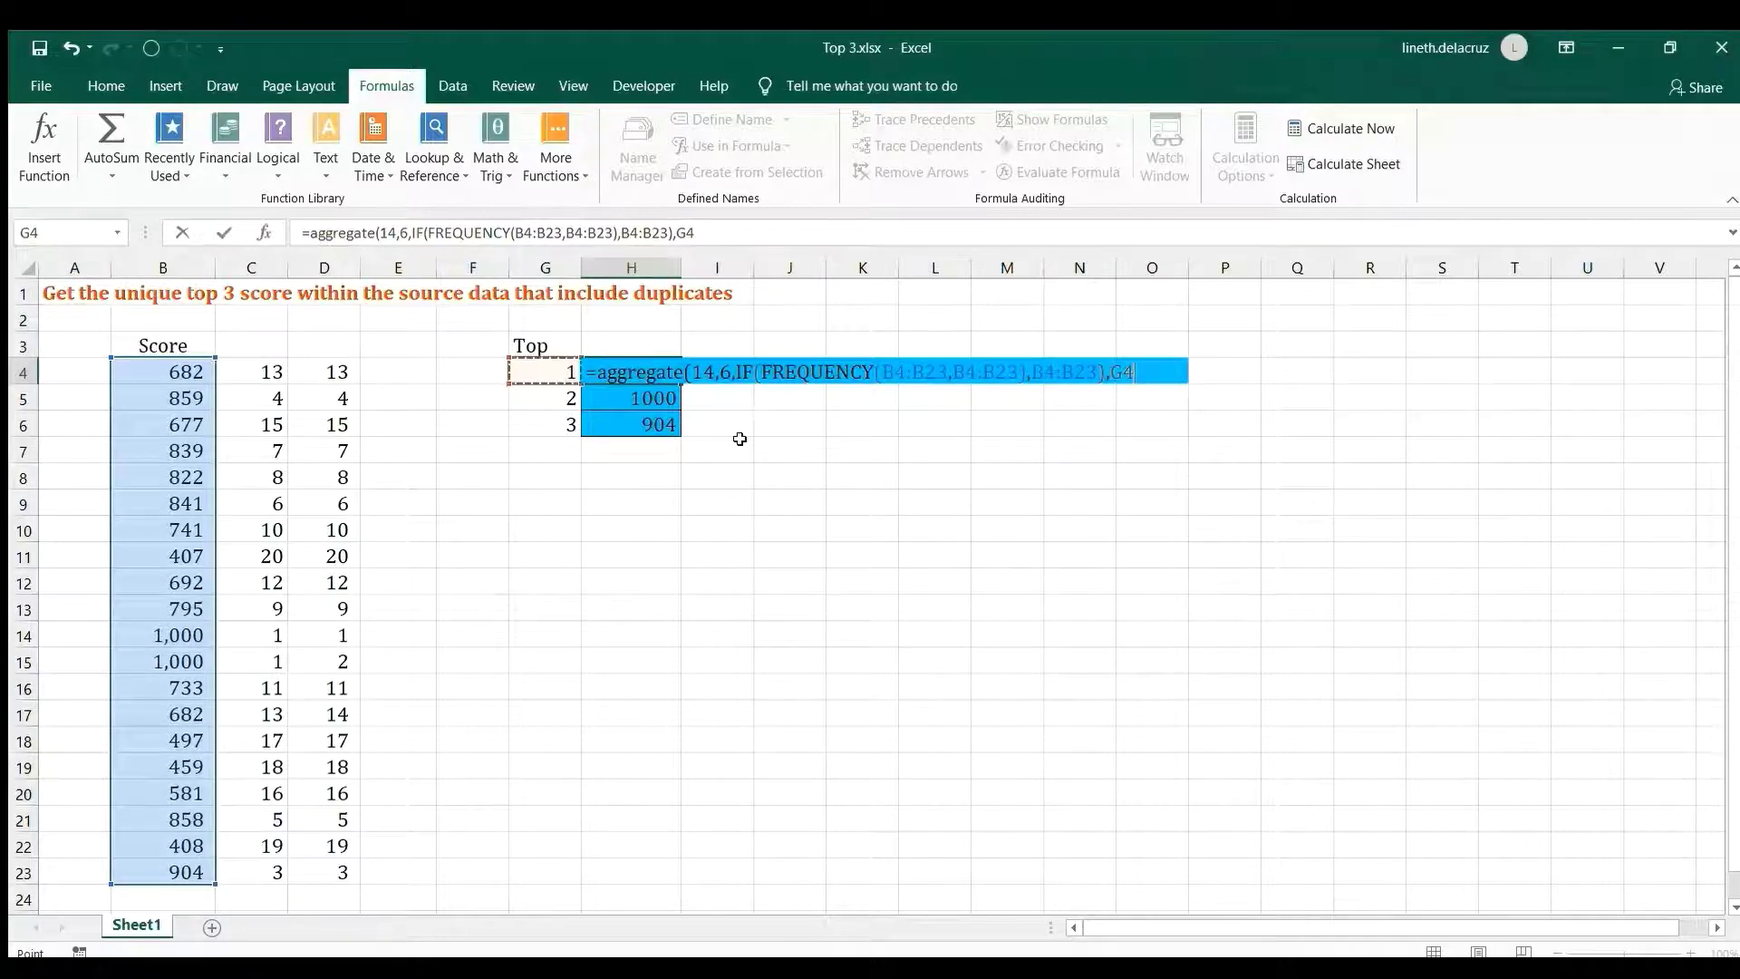
{"action": "type", "text": ")"}
{"action": "key", "text": "Return"}
{"action": "key", "text": "shift+Return"}
- Make all score ranges in H4's AGGREGATE formula absolute as $B$4:$B$23 and copy the formula to H5:H6
{"action": "key", "text": "F2"}
{"action": "left_click_drag", "start_coordinate": [918, 372], "coordinate": [1212, 371]}
{"action": "key", "text": "F4"}
{"action": "key", "text": "F4"}
{"action": "key", "text": "ctrl+Return"}
{"action": "key", "text": "ctrl+c"}
{"action": "key", "text": "ctrl+v"}
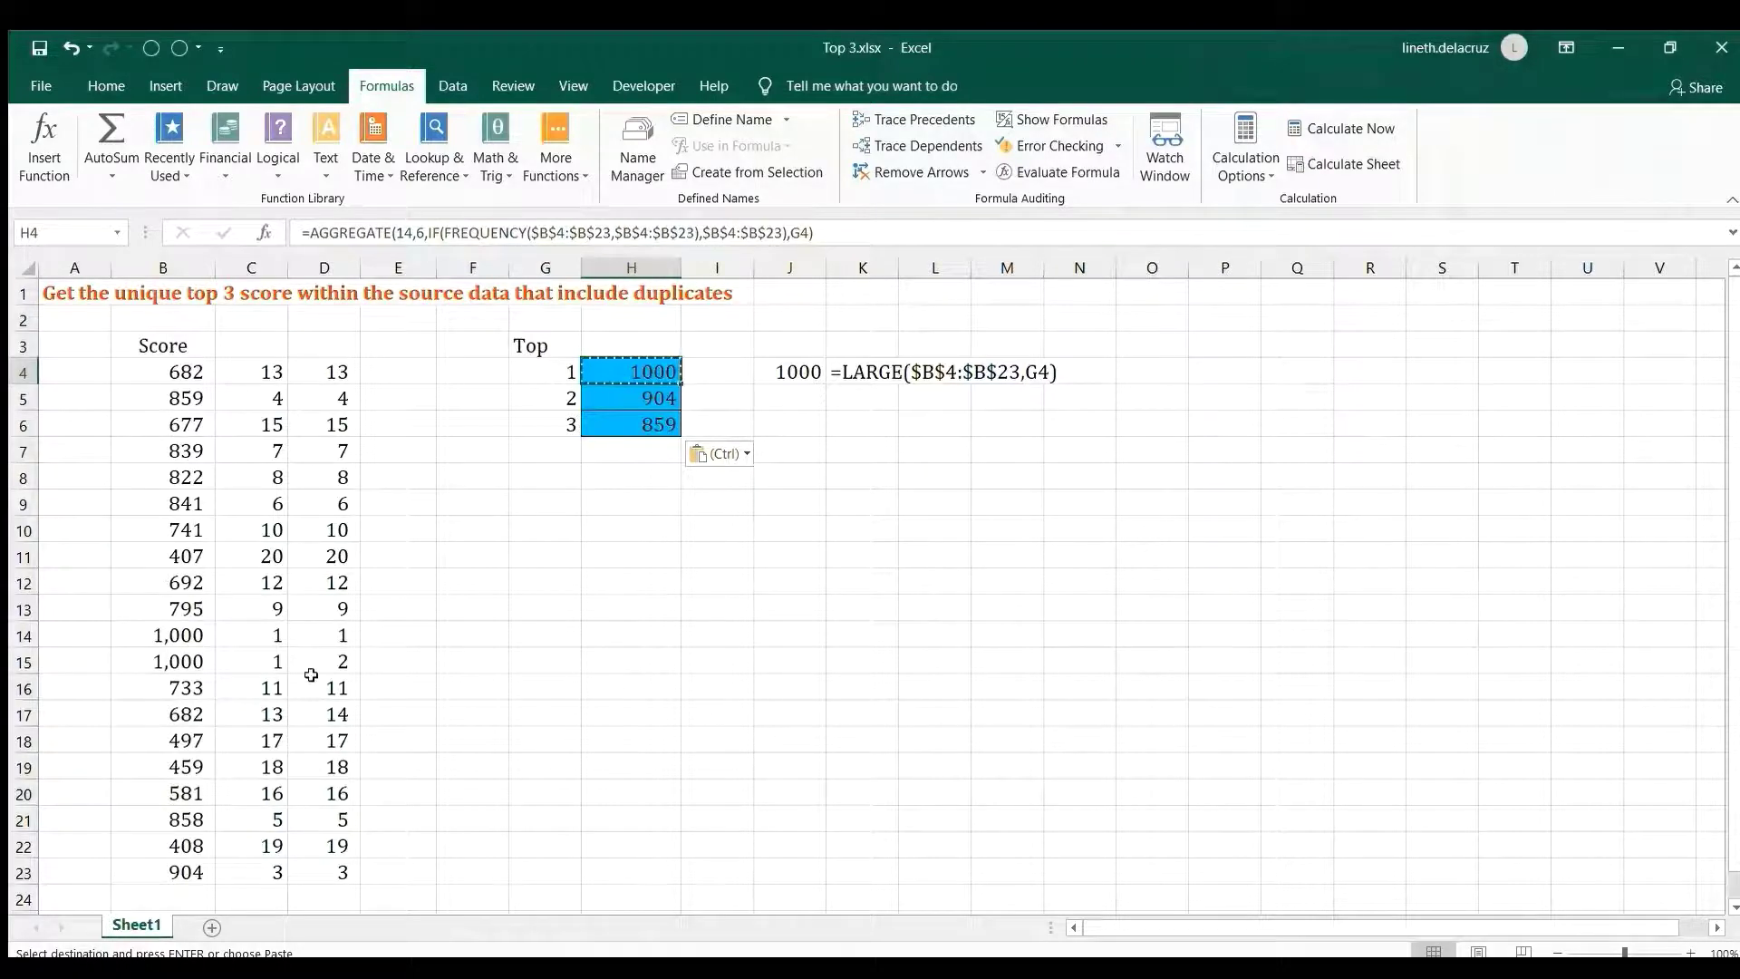
- Check the ranks in D14, D15, D23 and D5 against the unique top 3 scores in H4:H6
{"action": "left_click", "coordinate": [333, 636]}
{"action": "left_click", "coordinate": [326, 660]}
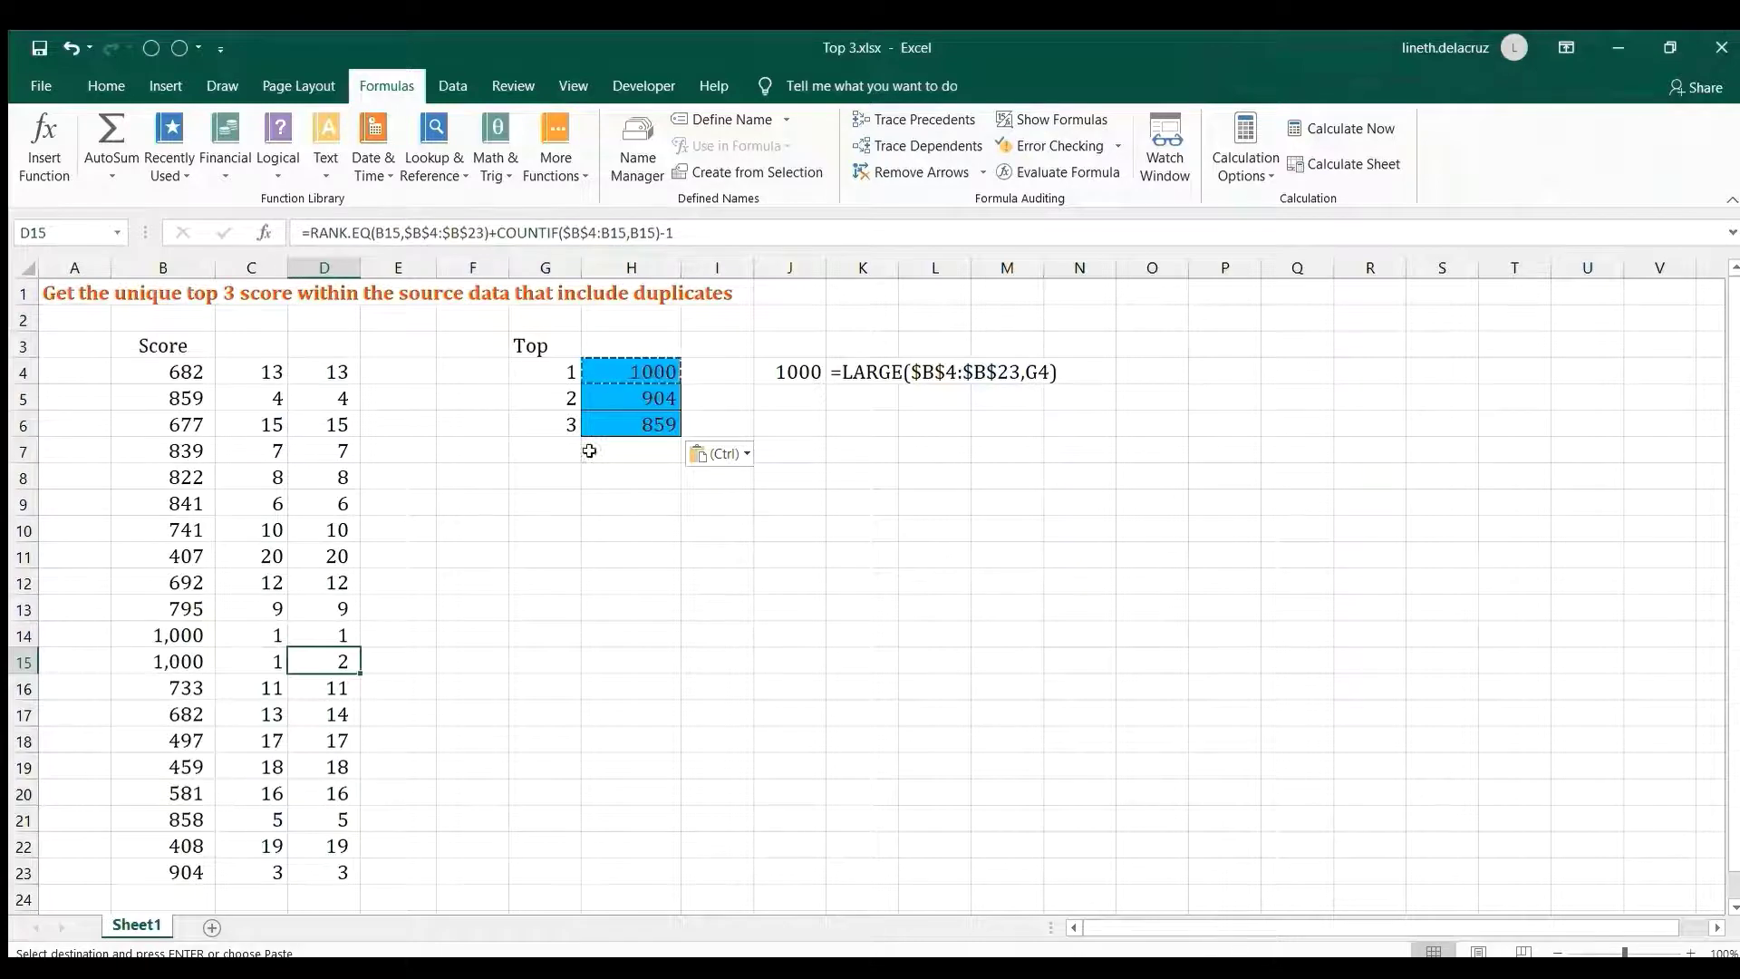
{"action": "left_click", "coordinate": [308, 874]}
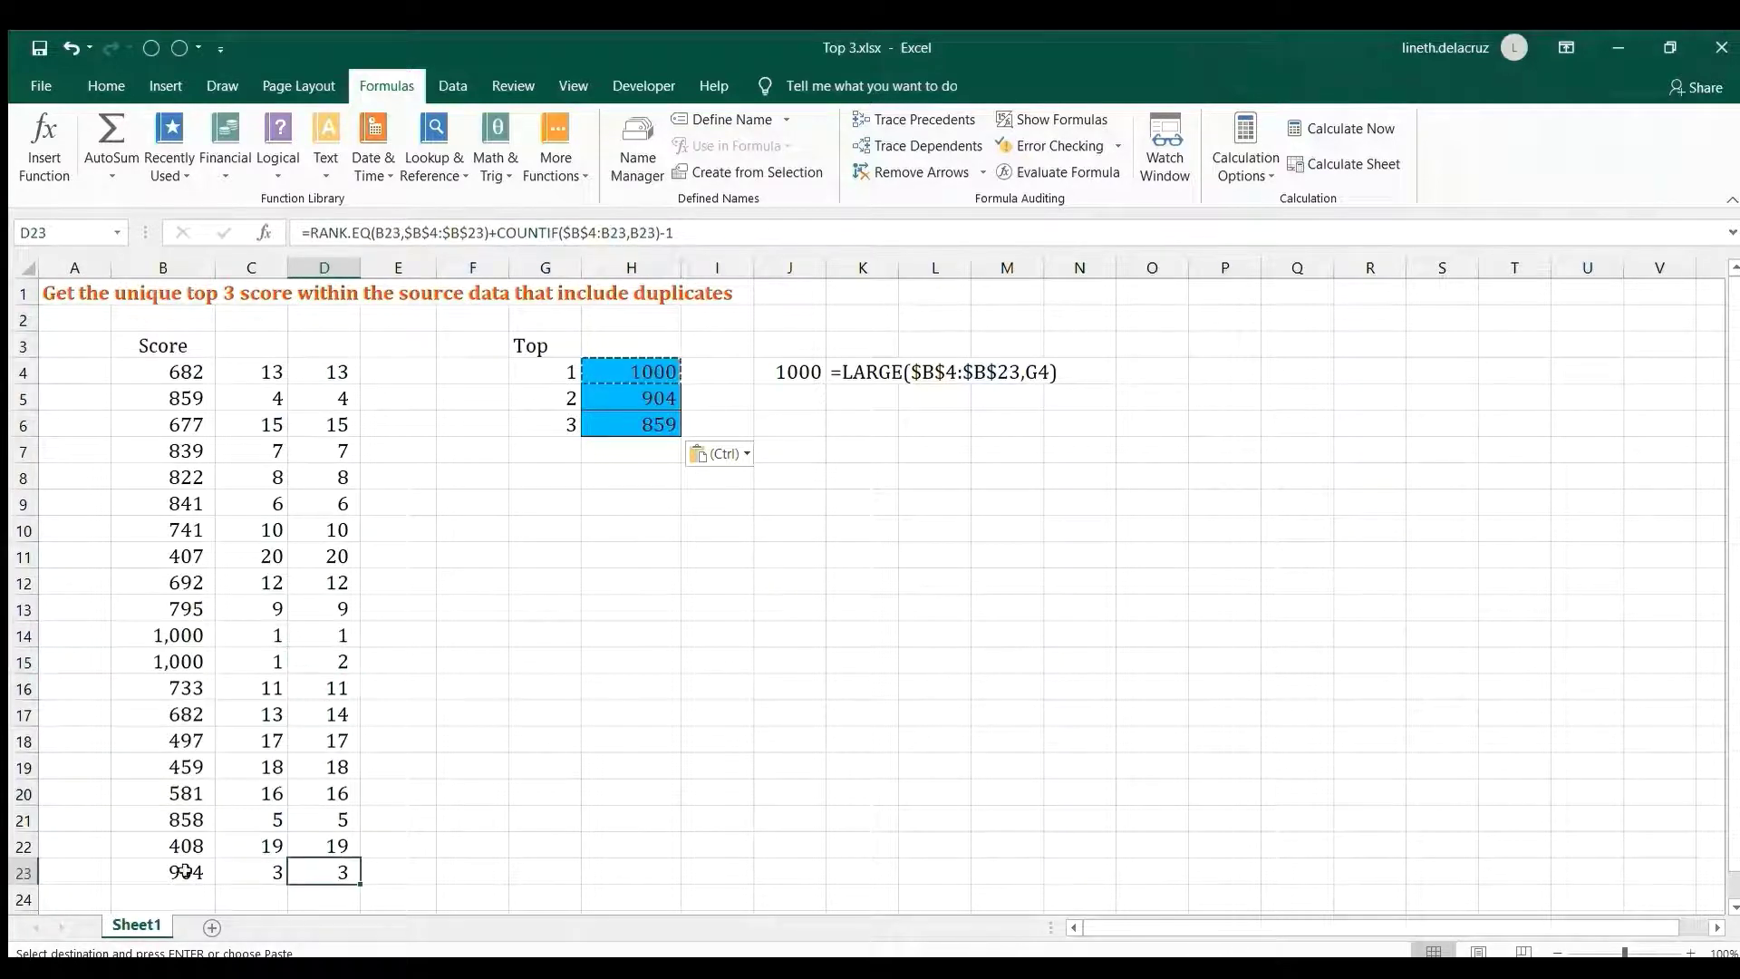
{"action": "left_click", "coordinate": [337, 402]}
- Copy the AGGREGATE formula from H4 into J5 with its cell references unchanged
{"action": "left_click", "coordinate": [634, 370]}
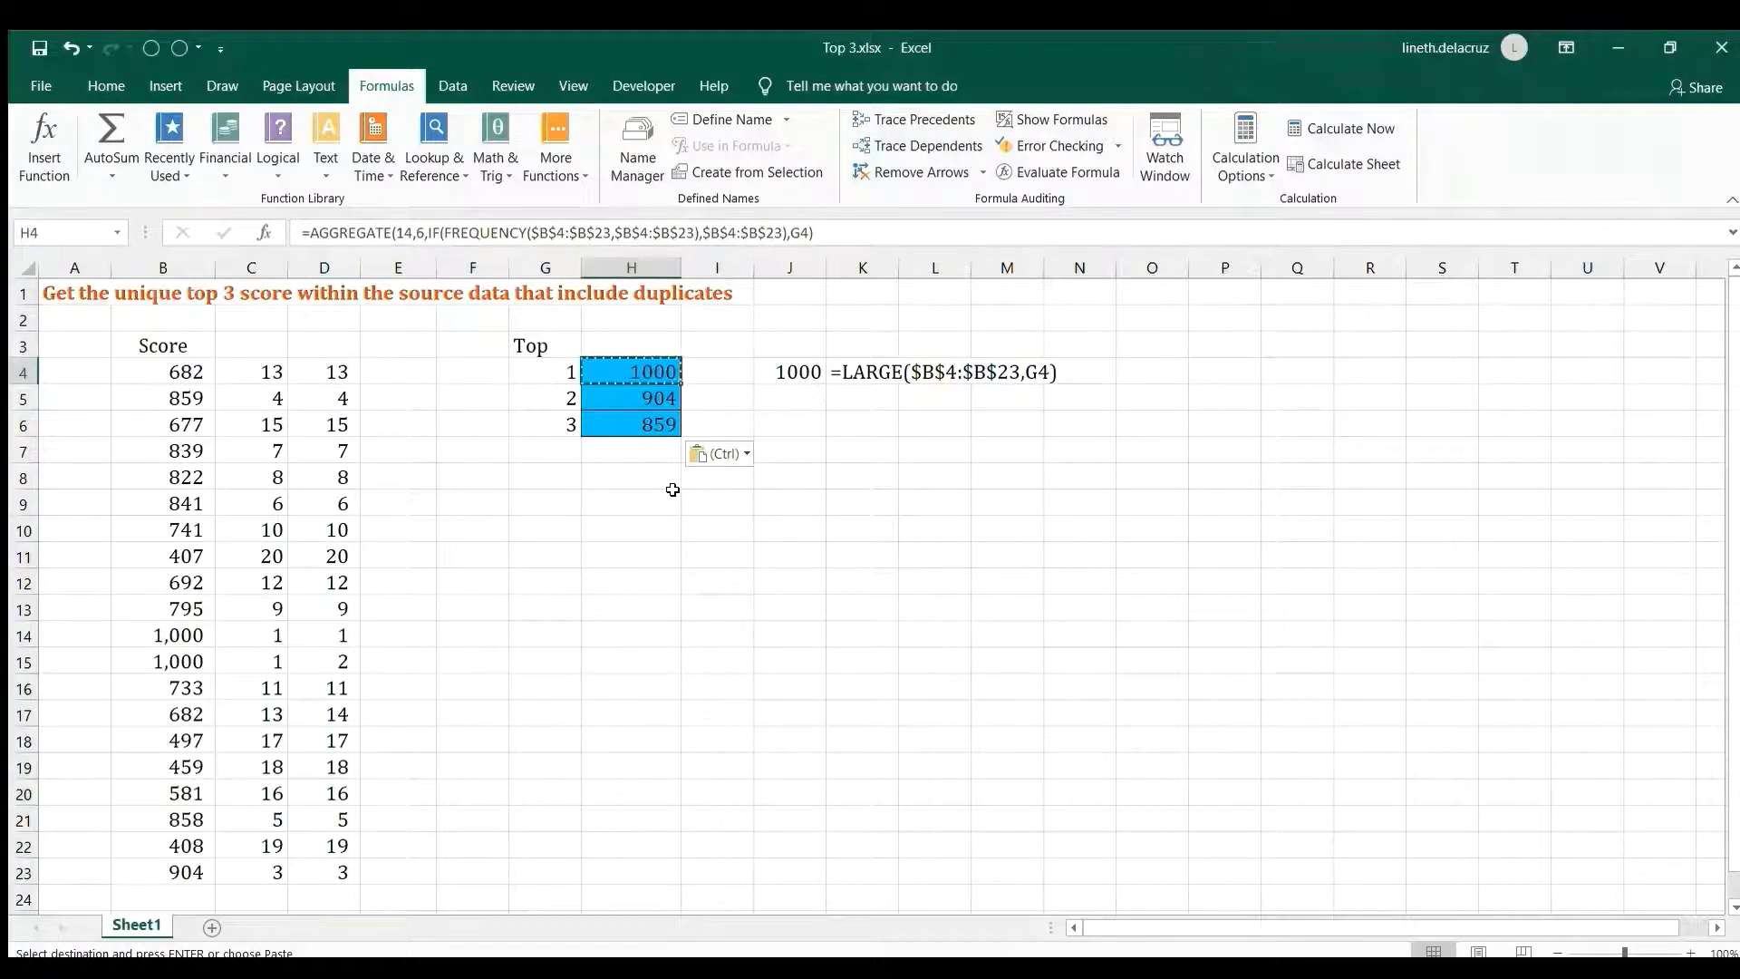
{"action": "left_click_drag", "start_coordinate": [842, 233], "coordinate": [141, 236]}
{"action": "key", "text": "ctrl+c"}
{"action": "key", "text": "Escape"}
{"action": "left_click", "coordinate": [786, 399]}
{"action": "key", "text": "ctrl+v"}
- Copy the FORMULATEXT formula from K4 into K5 to show the AGGREGATE formula's text
{"action": "left_click", "coordinate": [858, 376]}
{"action": "key", "text": "ctrl+c"}
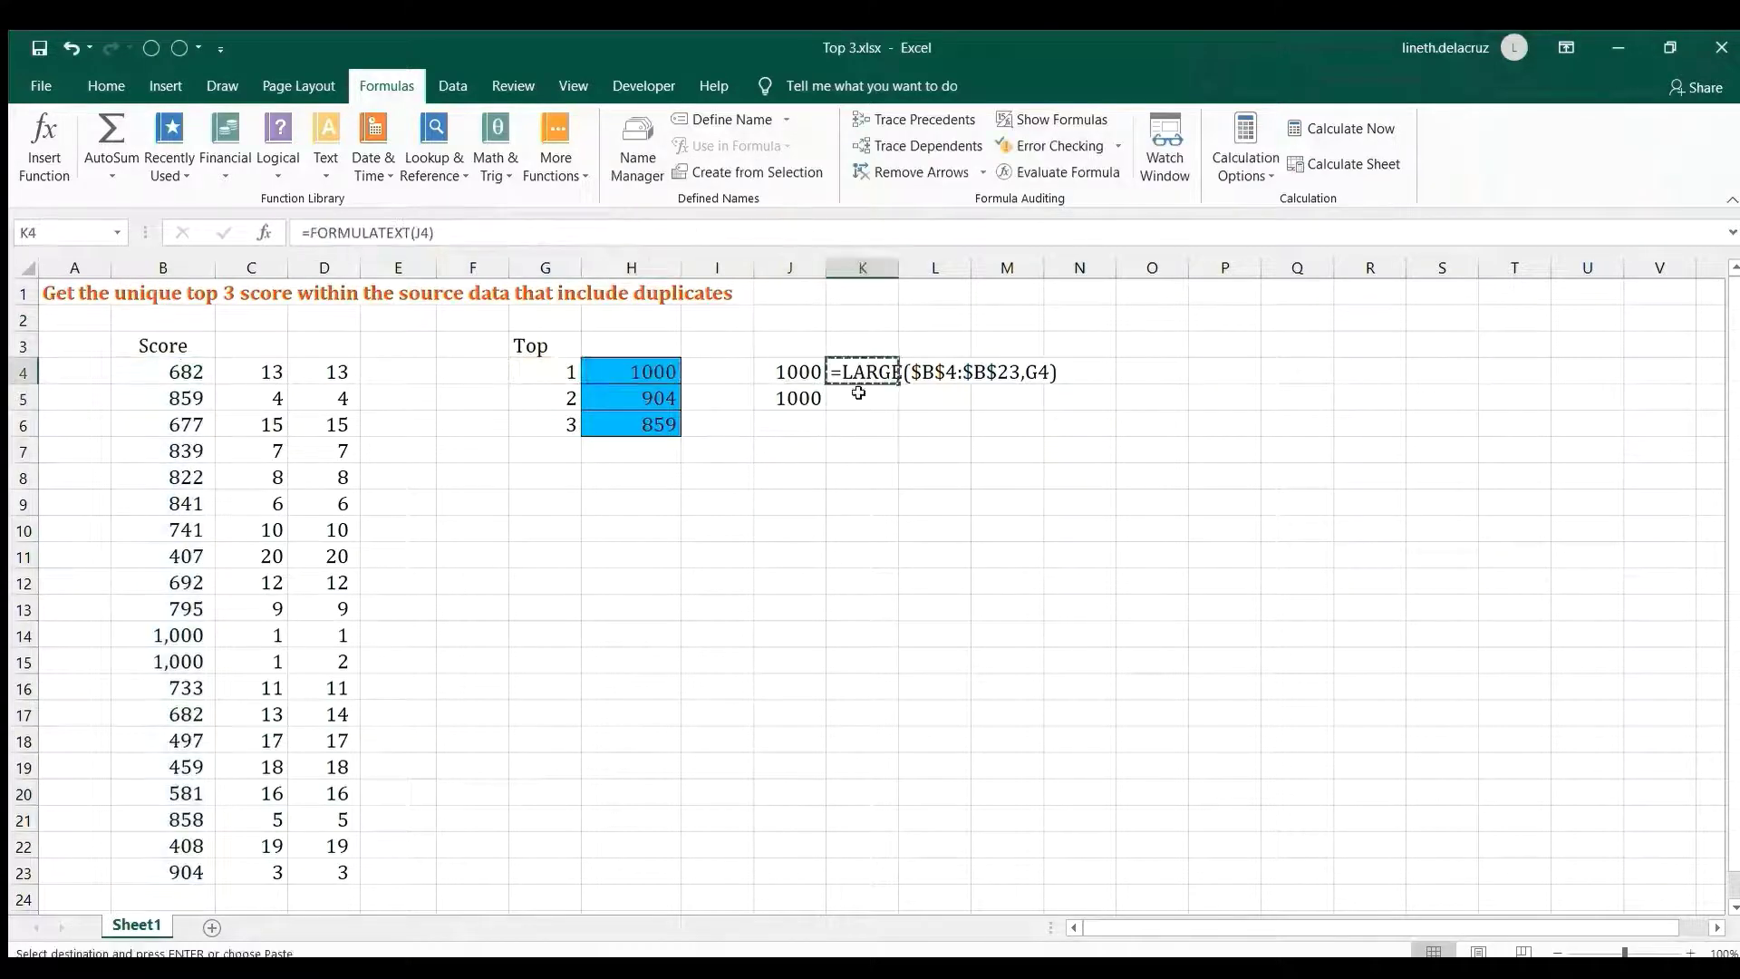
{"action": "left_click", "coordinate": [858, 393]}
{"action": "key", "text": "ctrl+v"}
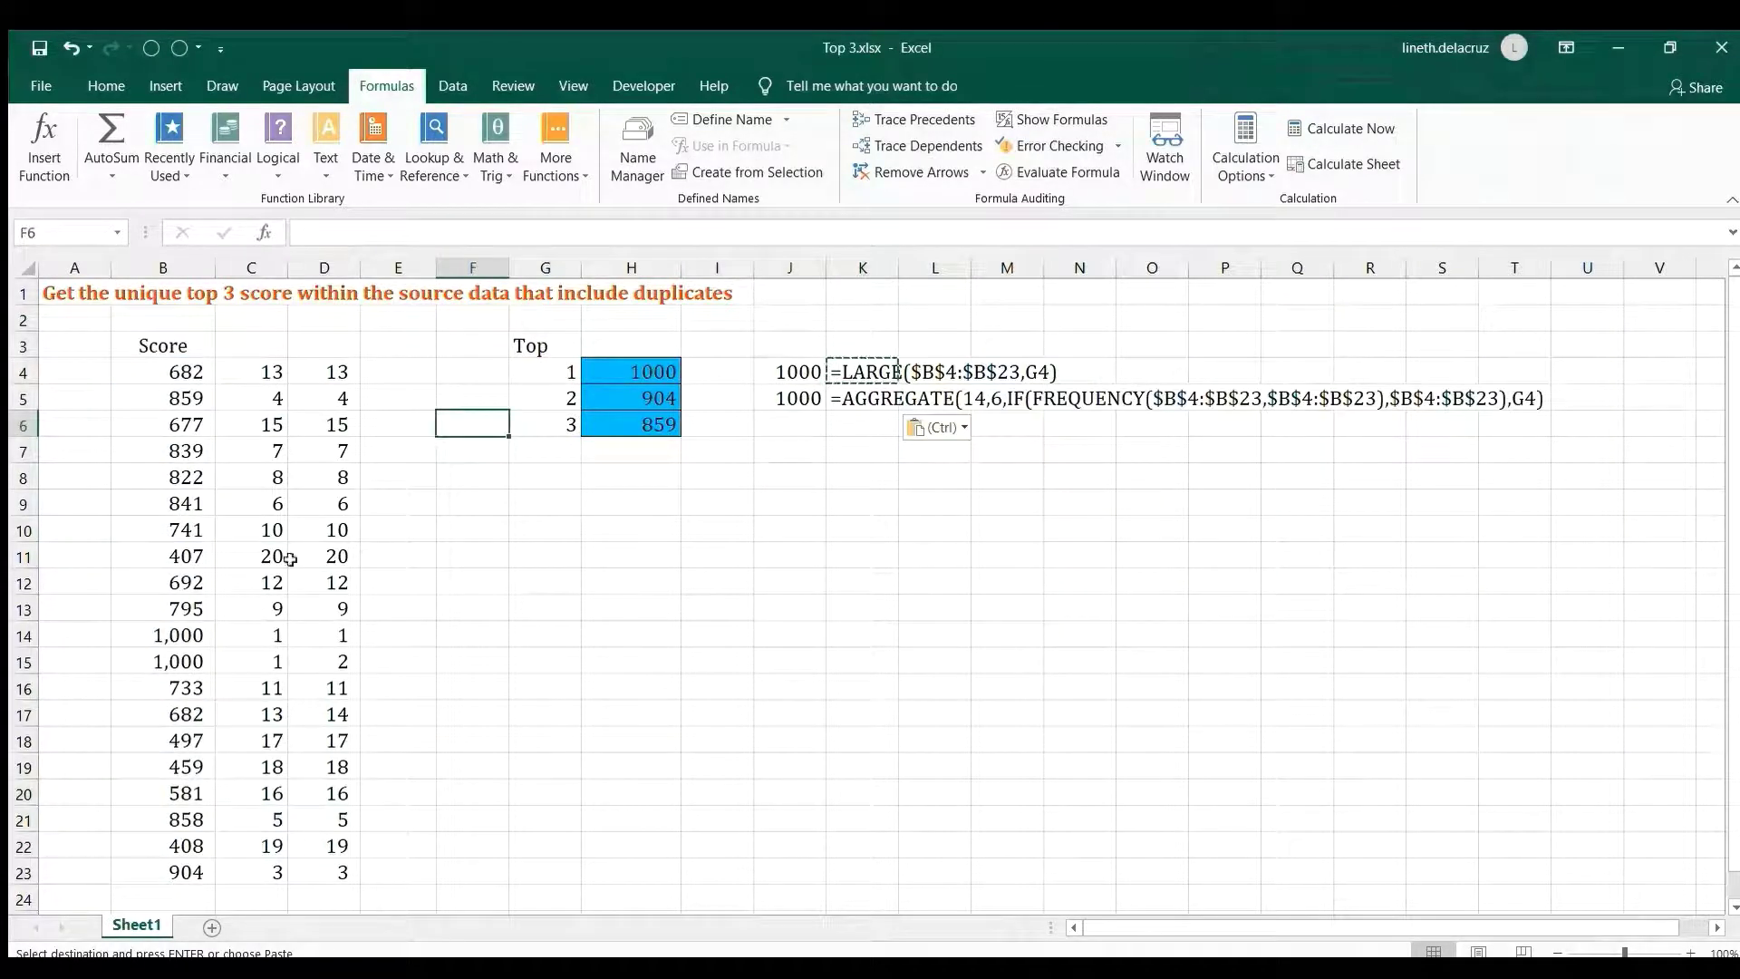
- Enter 0 as the score in B14 and B15
{"action": "left_click", "coordinate": [185, 628]}
{"action": "type", "text": "0"}
{"action": "key", "text": "Return"}
{"action": "type", "text": "0"}
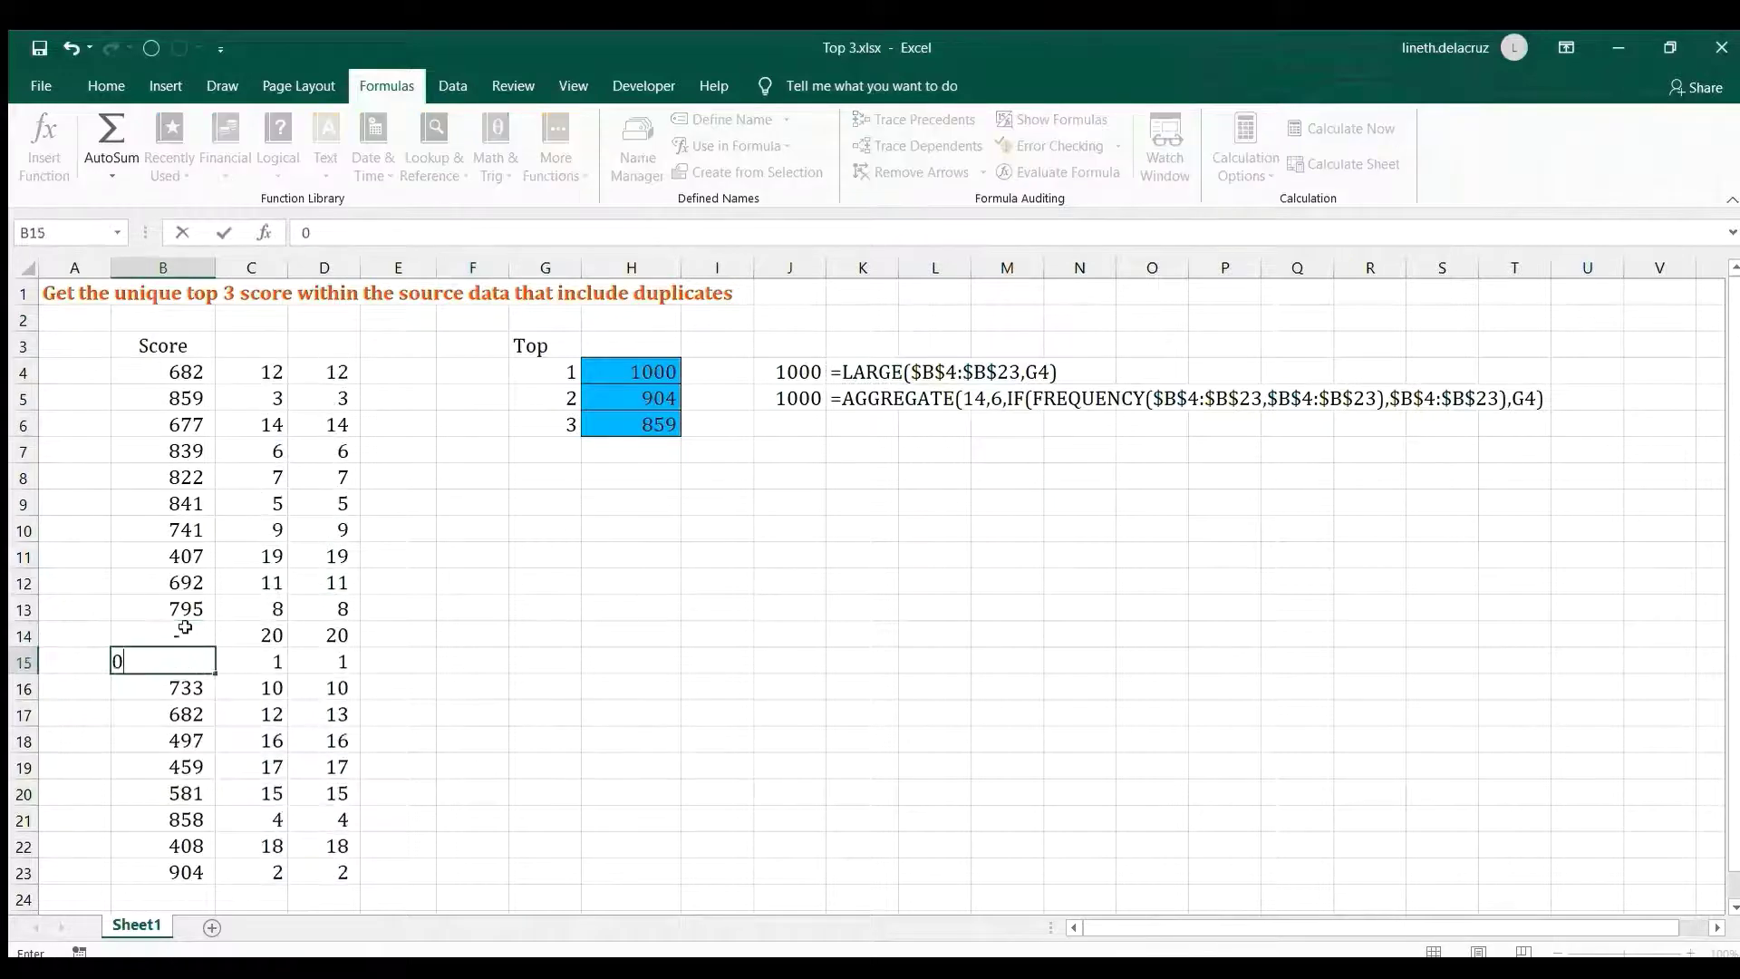
{"action": "key", "text": "Return"}
- Clear the scores in B14:B15 and compare the top result in H4 with the score in B23
{"action": "left_click_drag", "start_coordinate": [185, 627], "coordinate": [168, 652]}
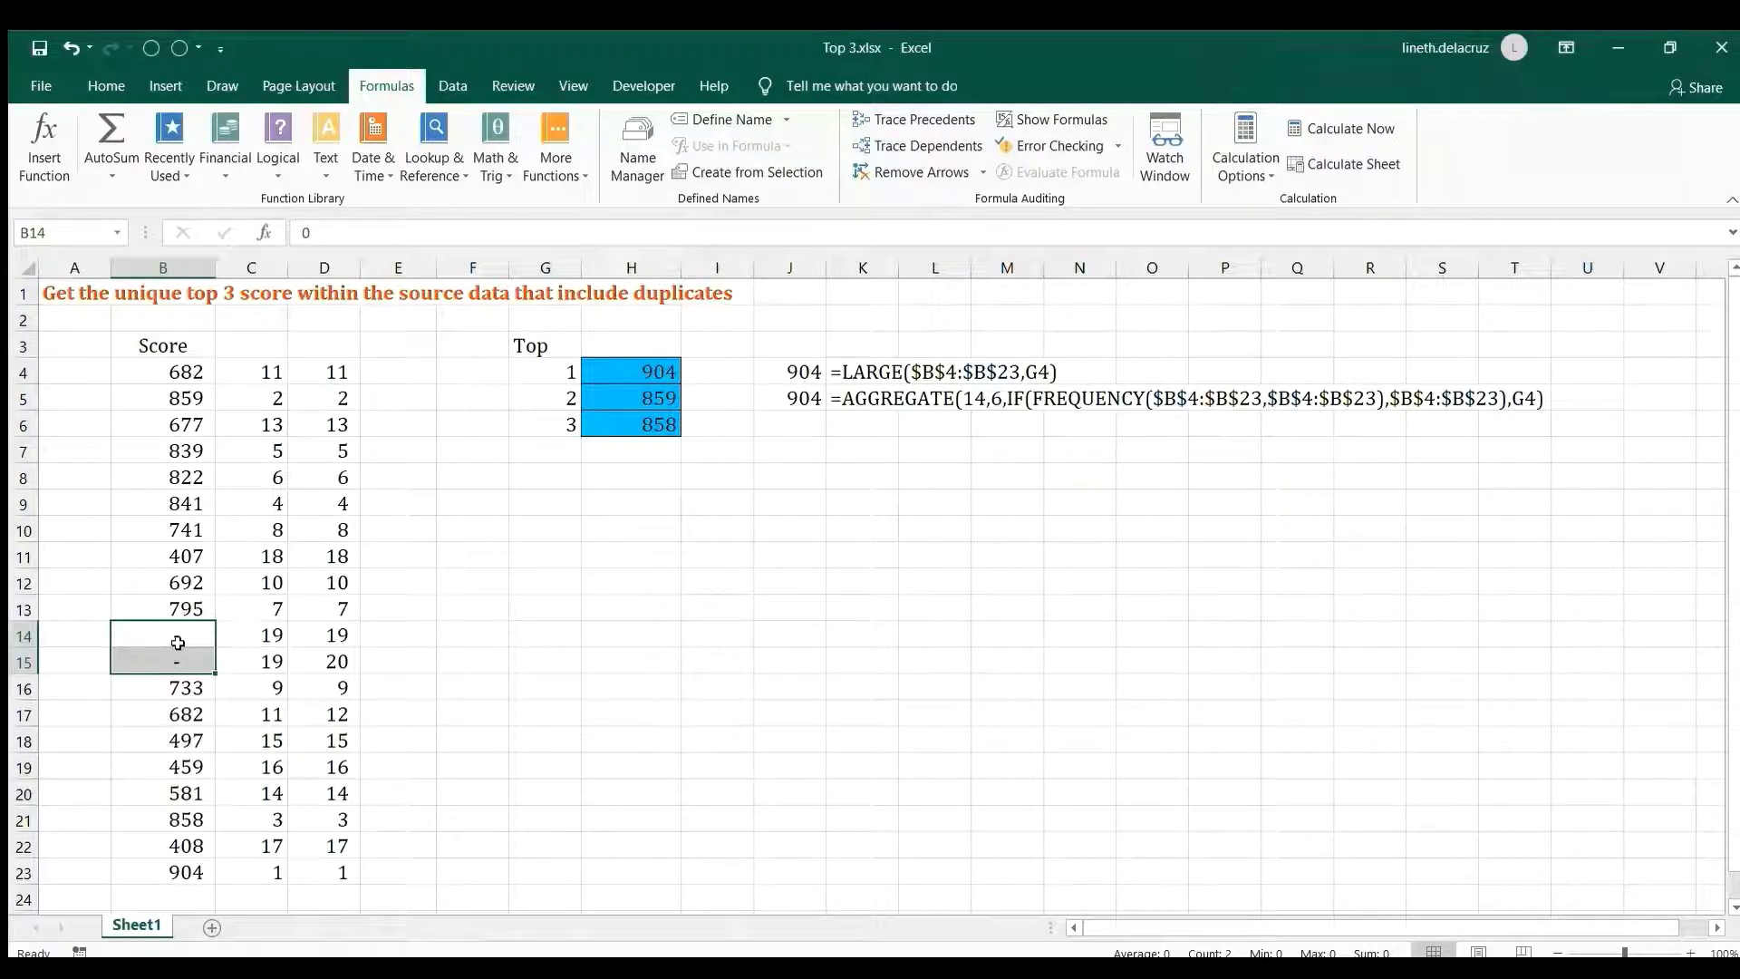
{"action": "key", "text": "Delete"}
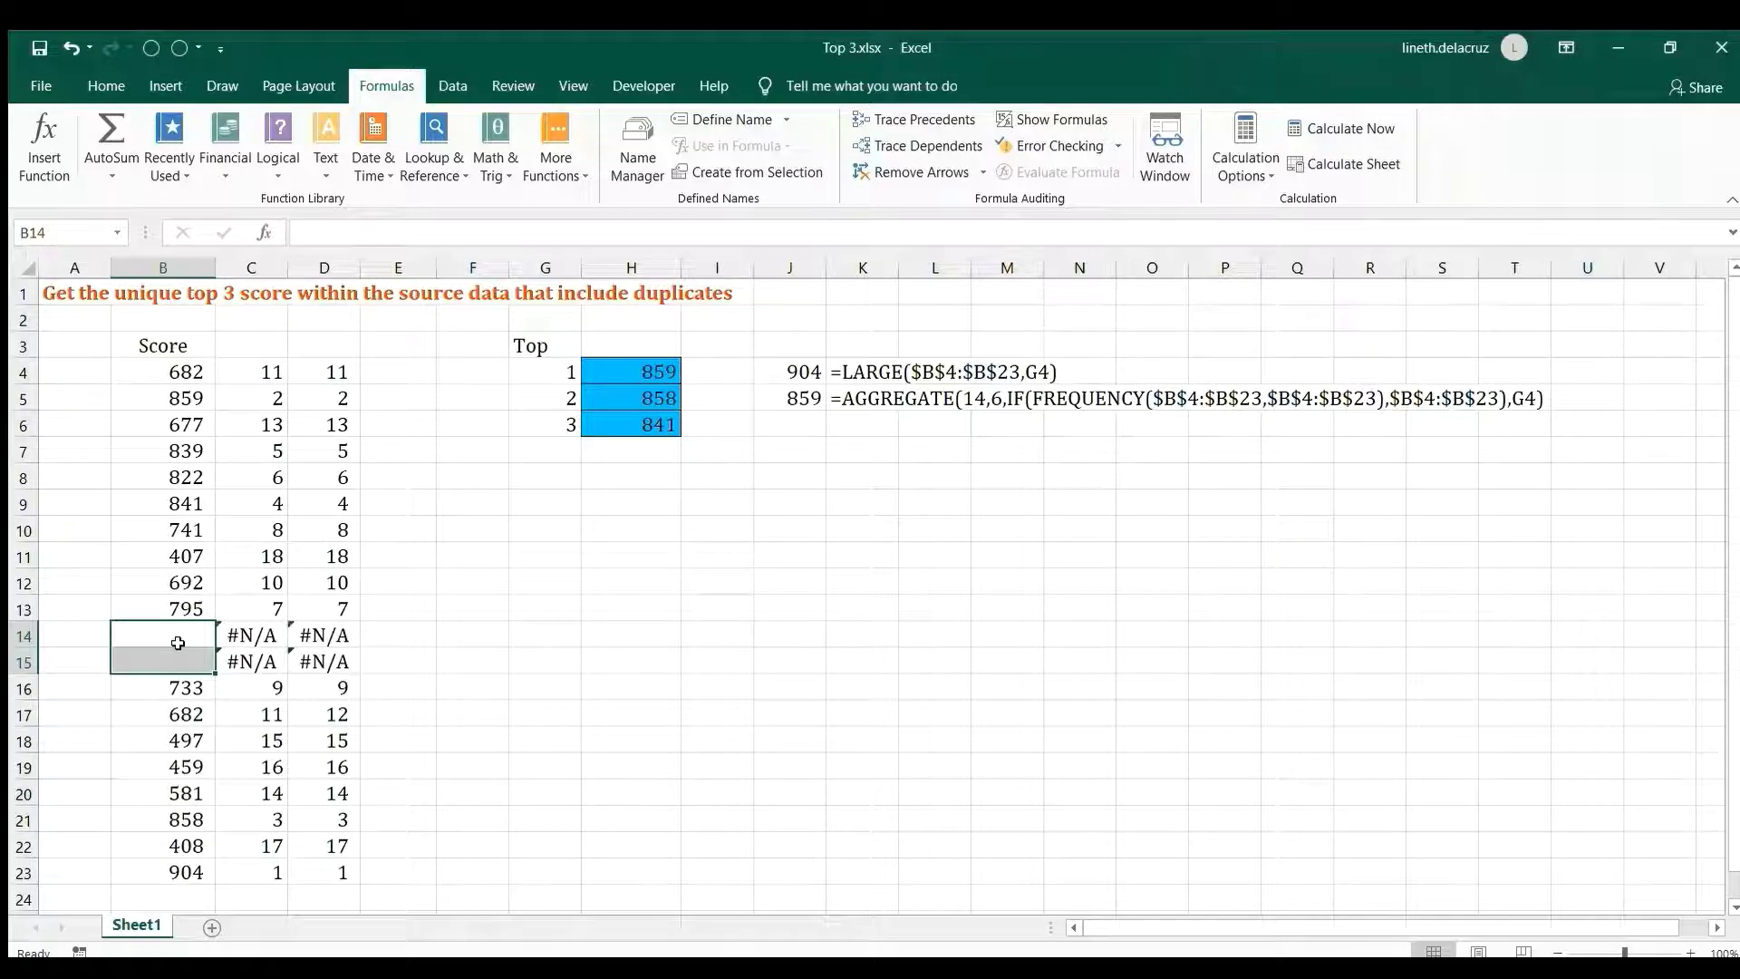
{"action": "left_click", "coordinate": [647, 370]}
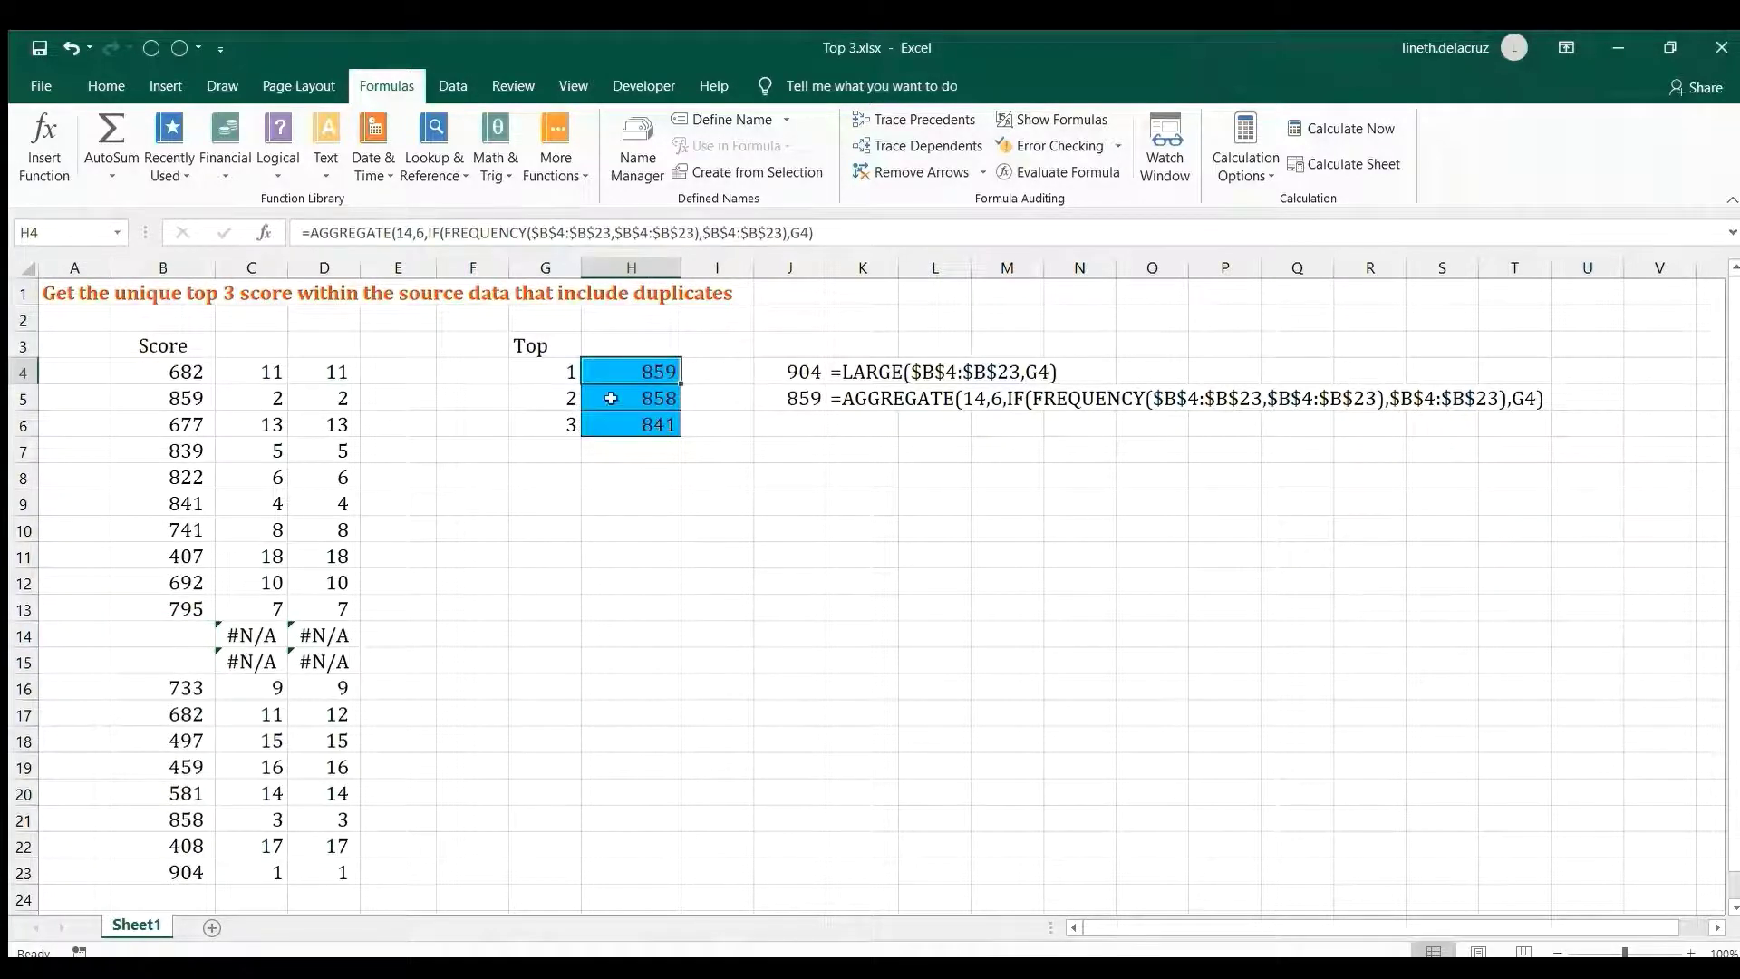
{"action": "left_click", "coordinate": [178, 870]}
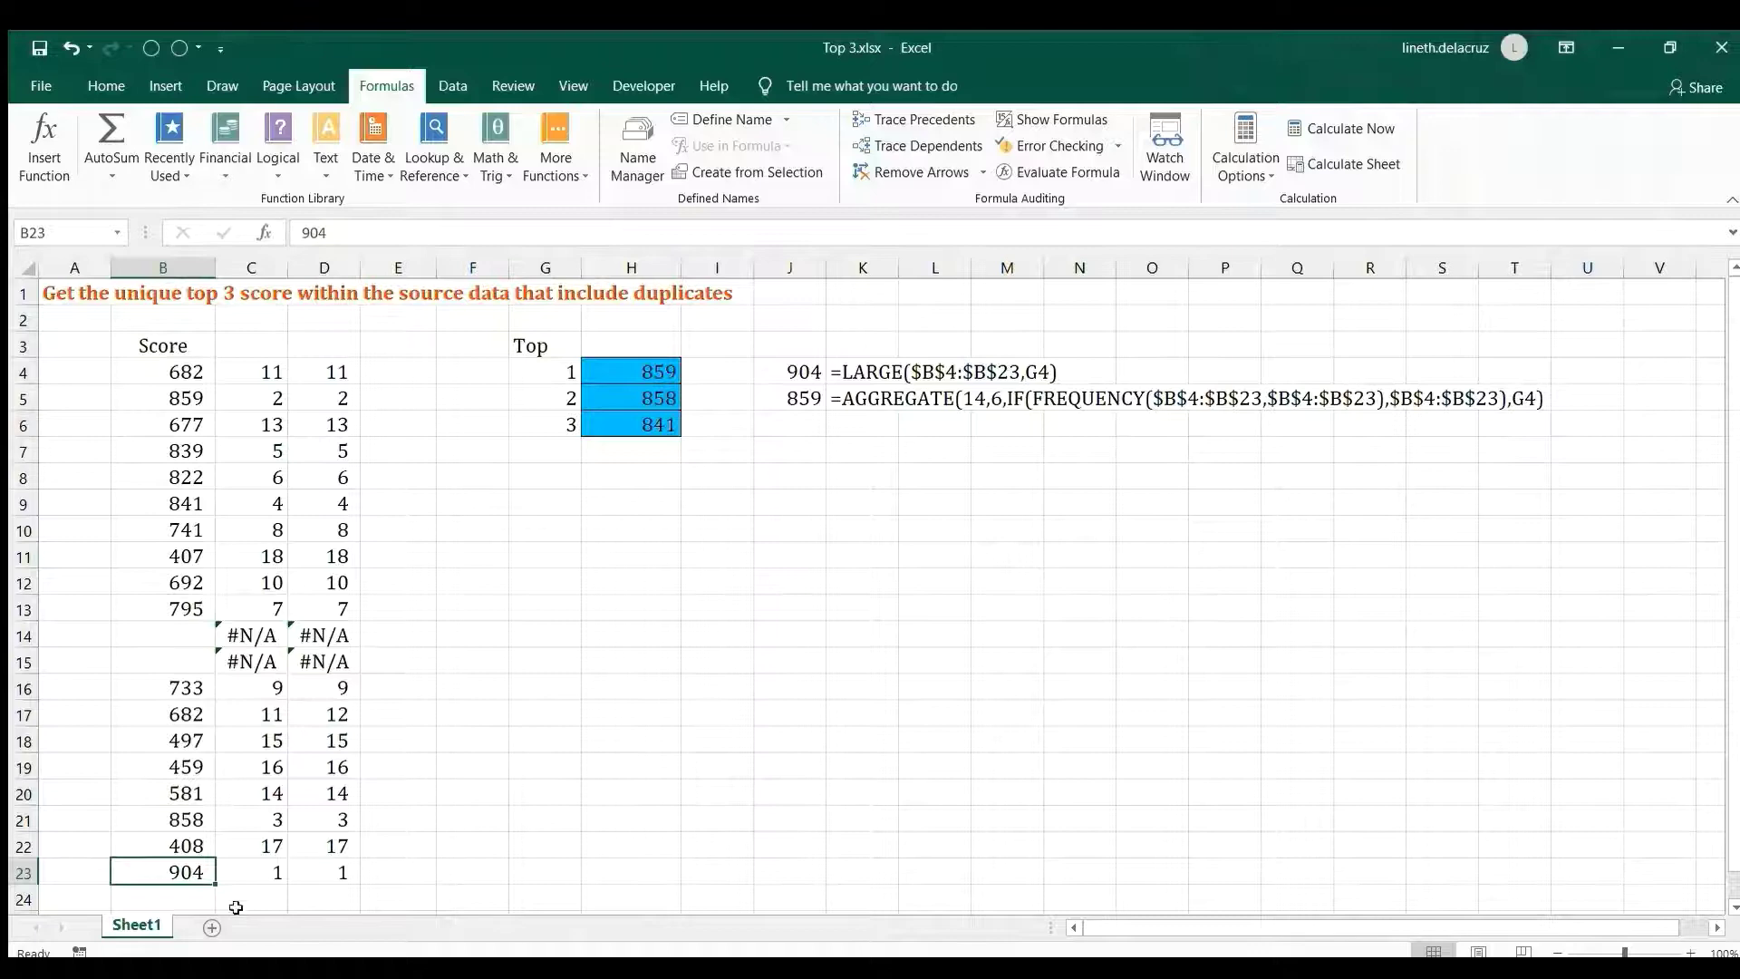
- Hide the rank columns C and D and enter =N(B4) in E4 as a numeric helper value
{"action": "left_click_drag", "start_coordinate": [253, 268], "coordinate": [337, 270]}
{"action": "key", "text": "ctrl+minus"}
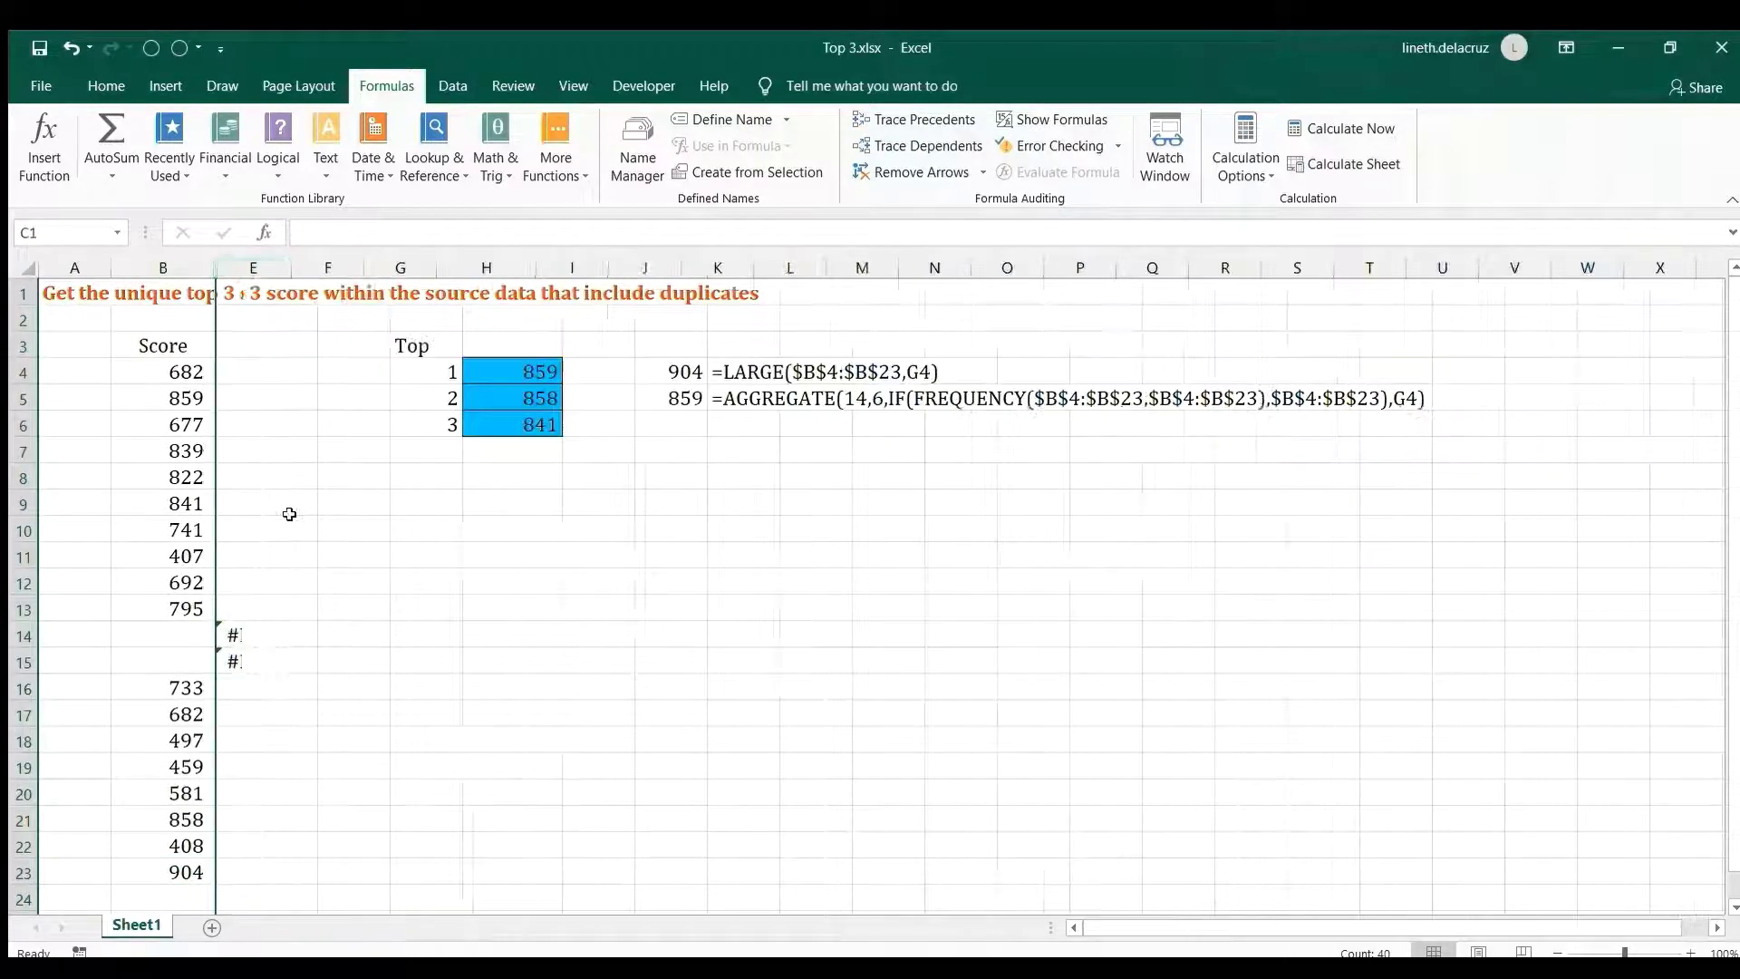
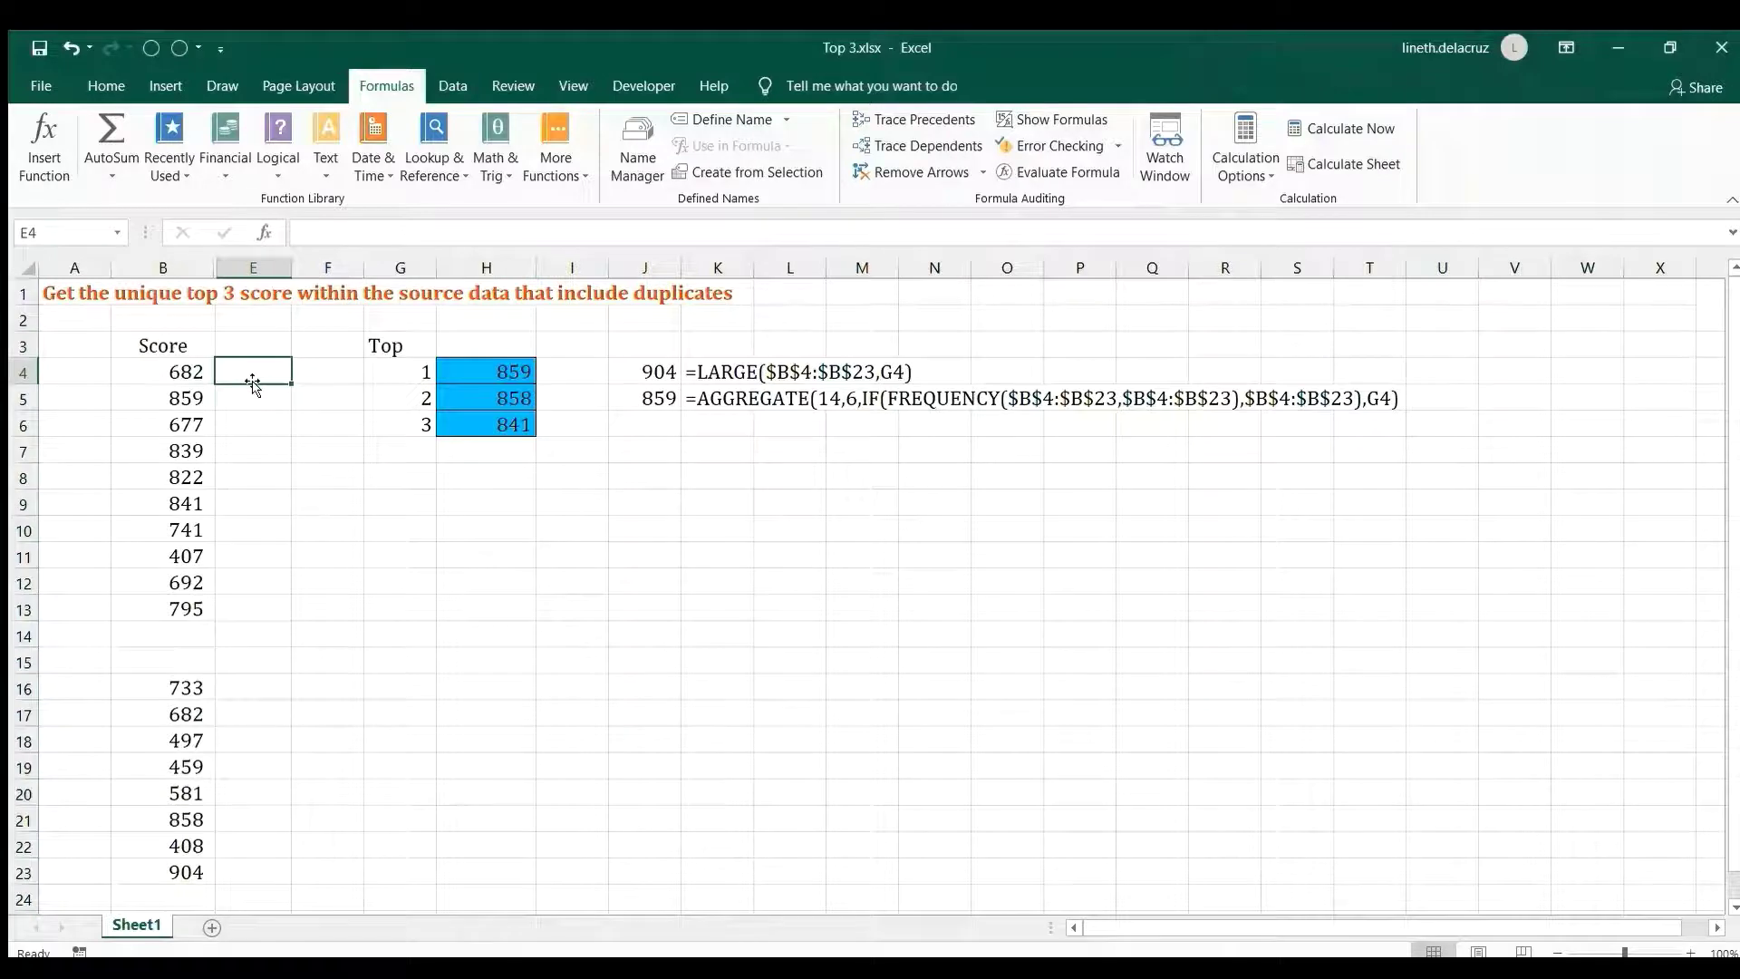
{"action": "type", "text": "="}
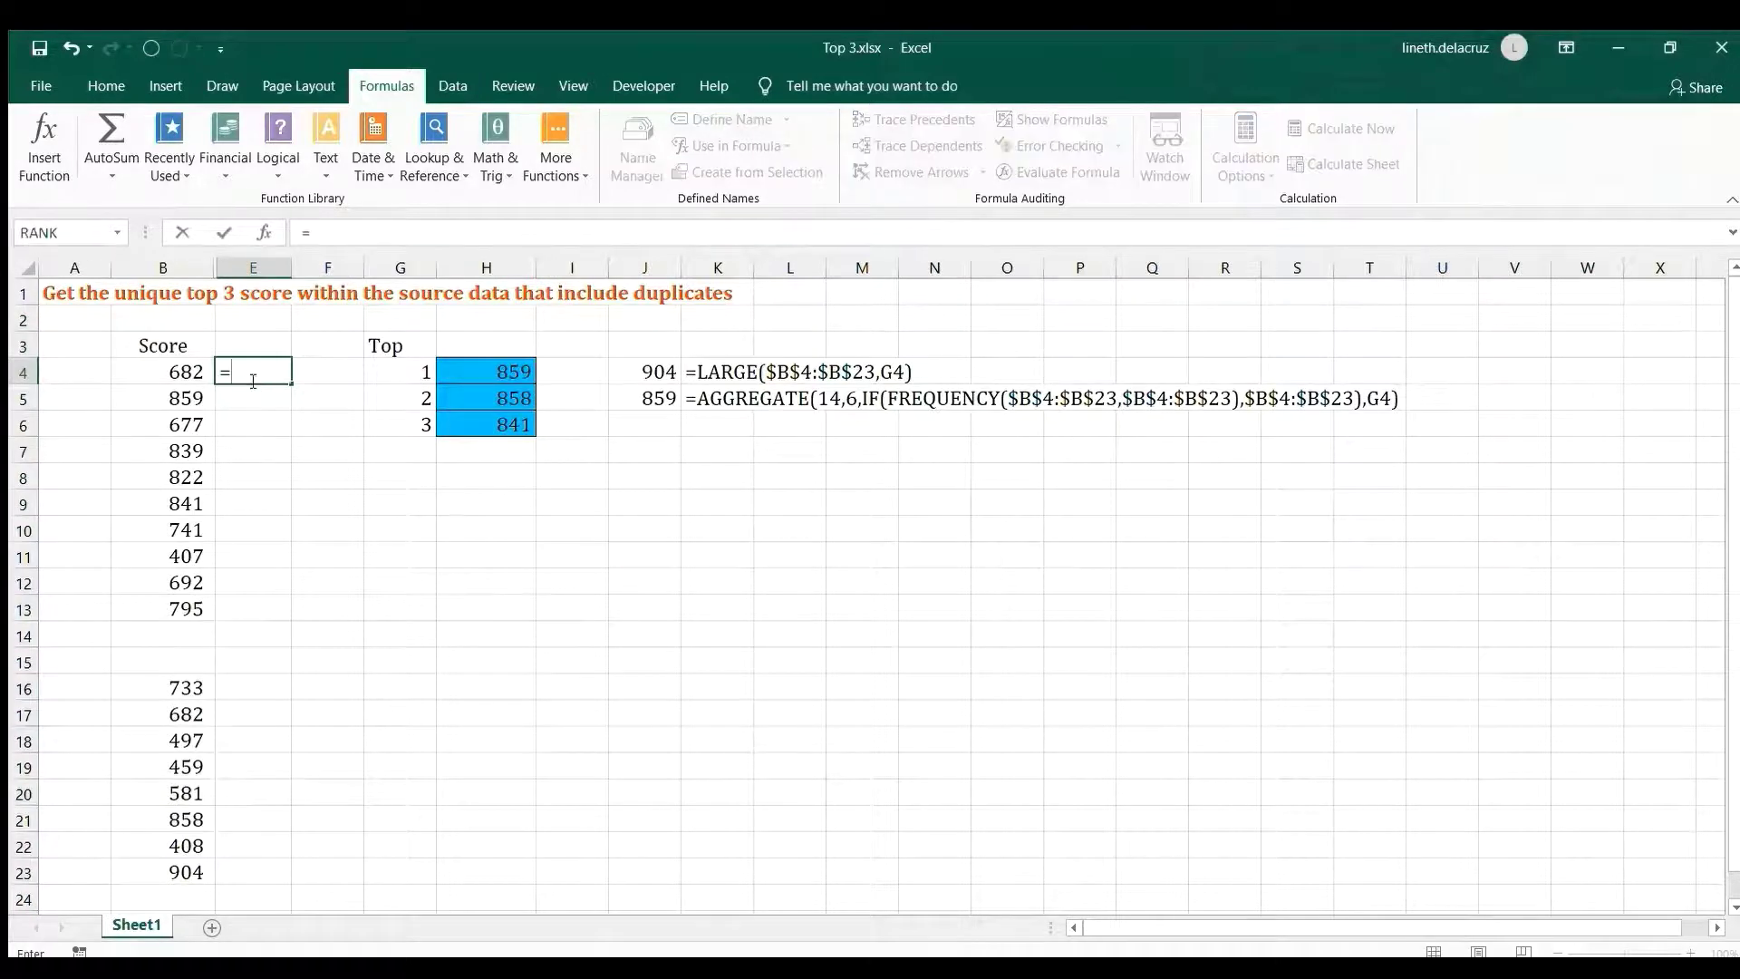
{"action": "type", "text": "n("}
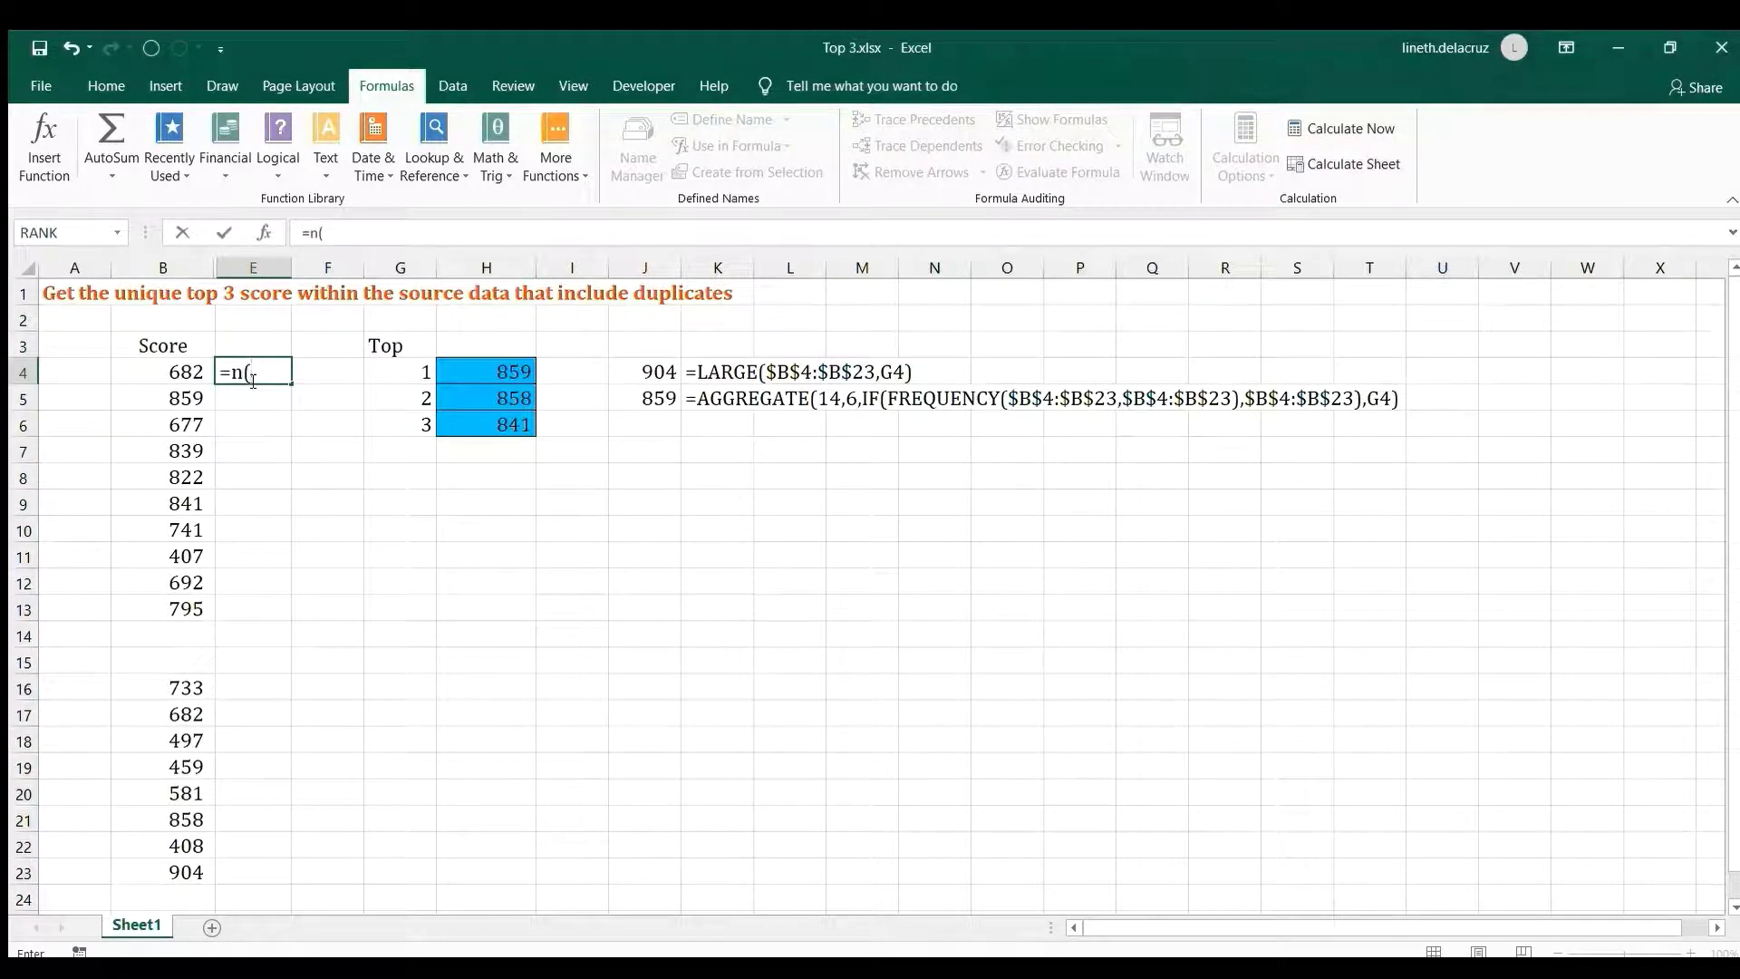
{"action": "left_click", "coordinate": [166, 371]}
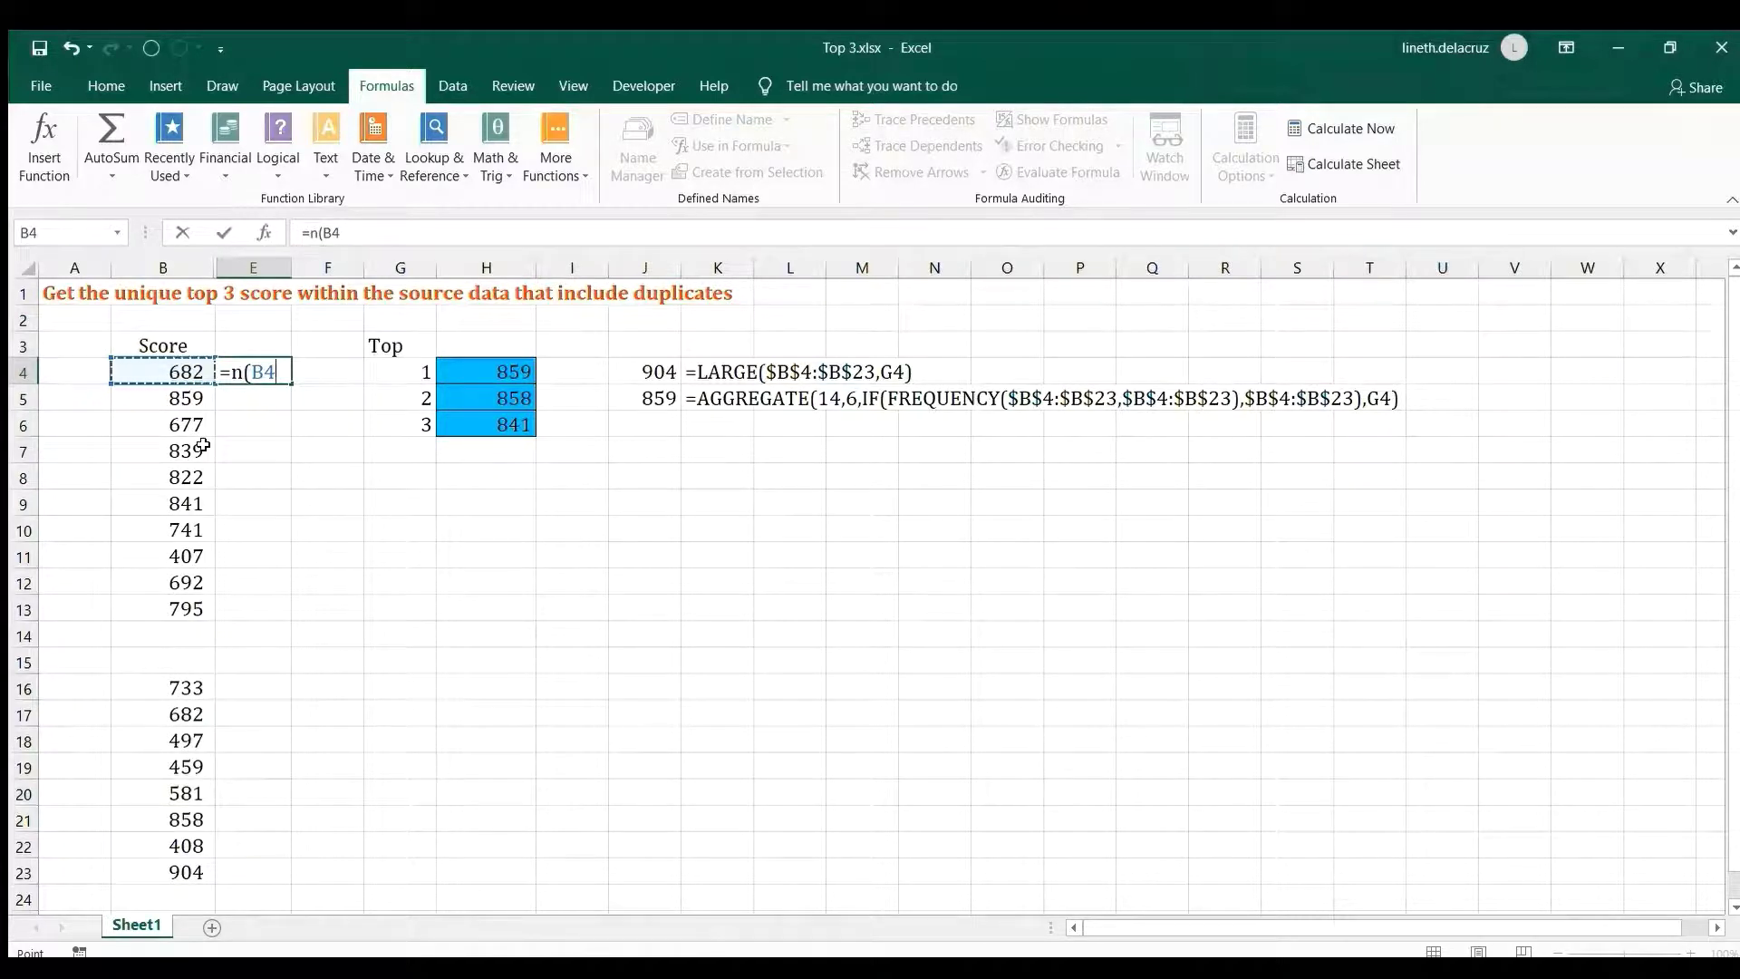
{"action": "type", "text": ")"}
{"action": "key", "text": "Return"}
- Copy the N formula from E4 down to E5:E23
{"action": "key", "text": "Up"}
{"action": "key", "text": "ctrl+c"}
{"action": "key", "text": "shift+Down"}
{"action": "key", "text": "shift+Down"}
{"action": "key", "text": "shift+Down"}
{"action": "key", "text": "shift+Down"}
{"action": "key", "text": "shift+Down"}
{"action": "key", "text": "shift+Down"}
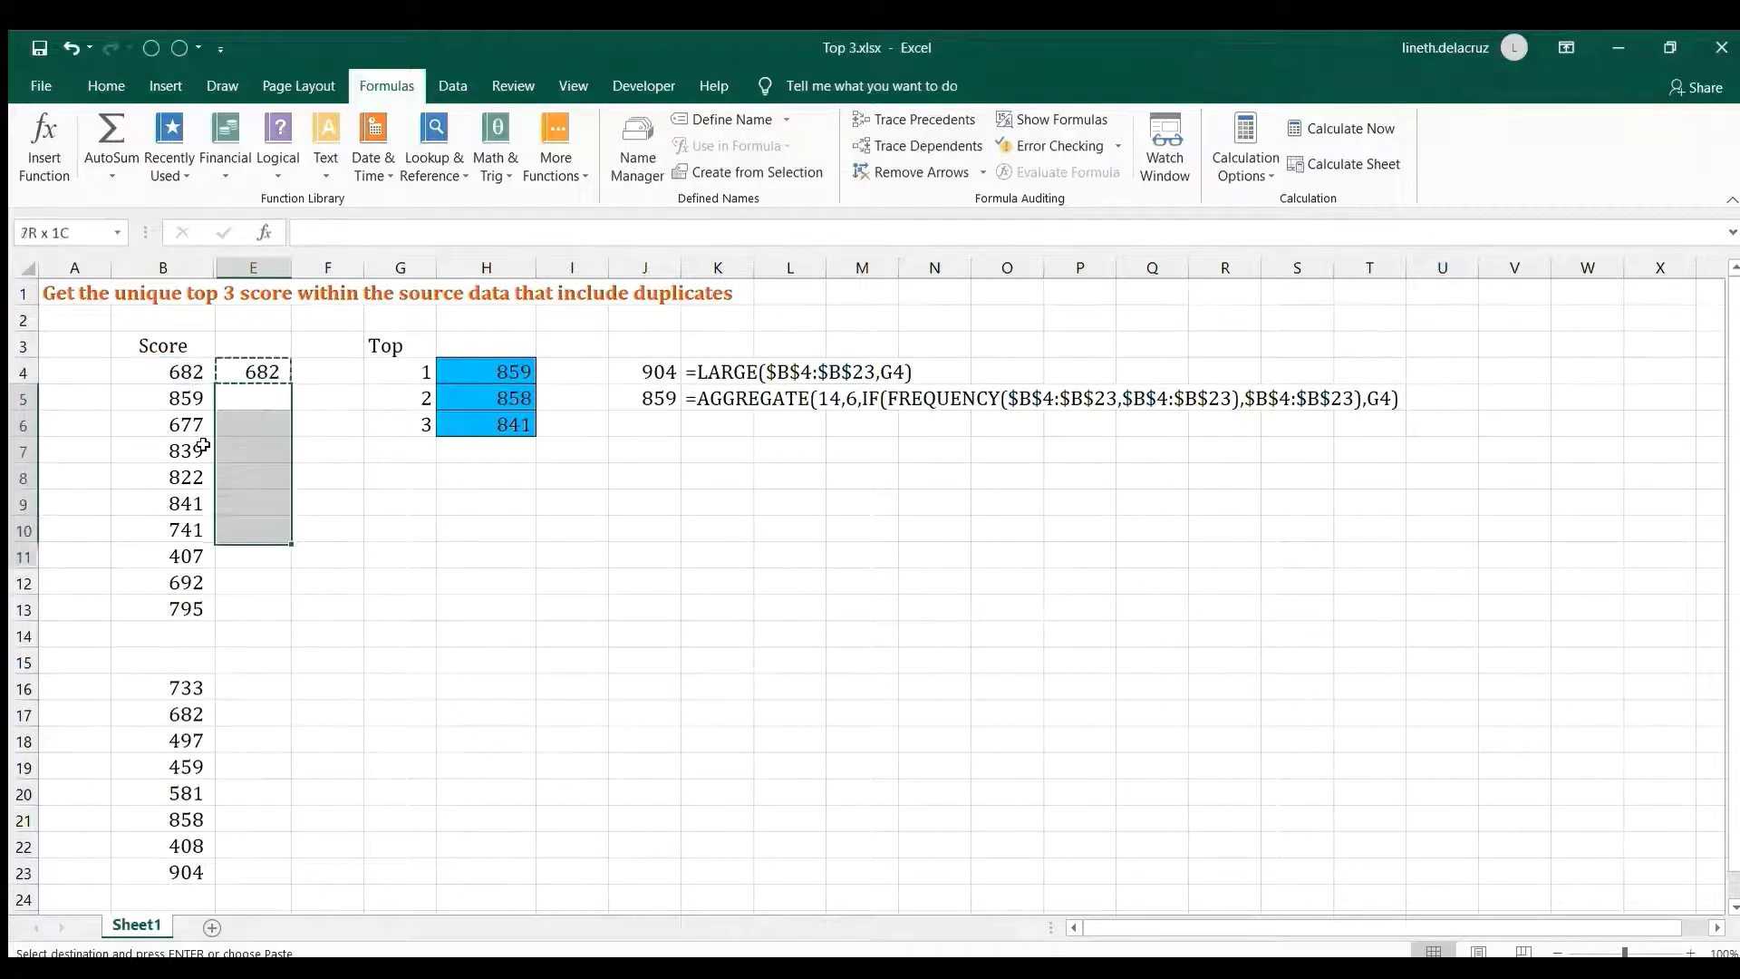
{"action": "key", "text": "shift+Down"}
{"action": "key", "text": "shift+Down"}
{"action": "key", "text": "shift+Down"}
{"action": "key", "text": "shift+Down"}
{"action": "key", "text": "shift+Down"}
{"action": "key", "text": "shift+Down"}
{"action": "key", "text": "shift+Down"}
{"action": "key", "text": "shift+Down"}
{"action": "key", "text": "shift+Down"}
{"action": "key", "text": "shift+Down"}
{"action": "key", "text": "shift+Down"}
{"action": "key", "text": "shift+Down"}
{"action": "key", "text": "shift+Down"}
{"action": "key", "text": "ctrl+v"}
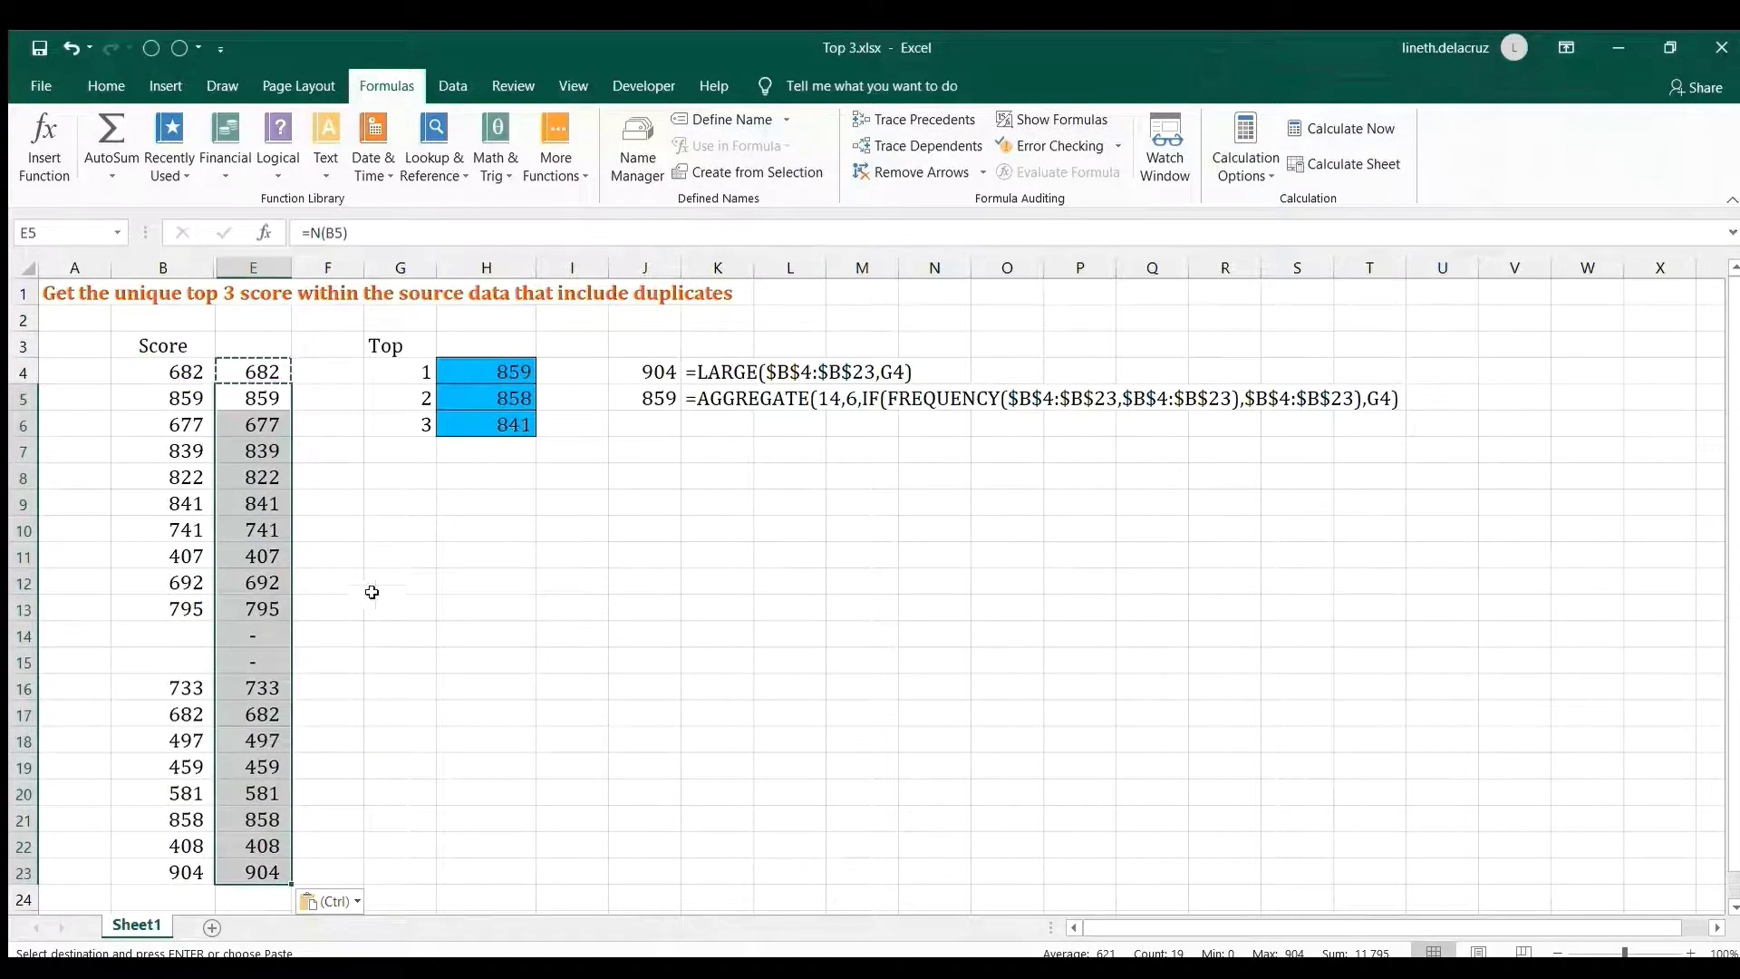
- Name the helper range E4:E23 "score"
{"action": "key", "text": "Up"}
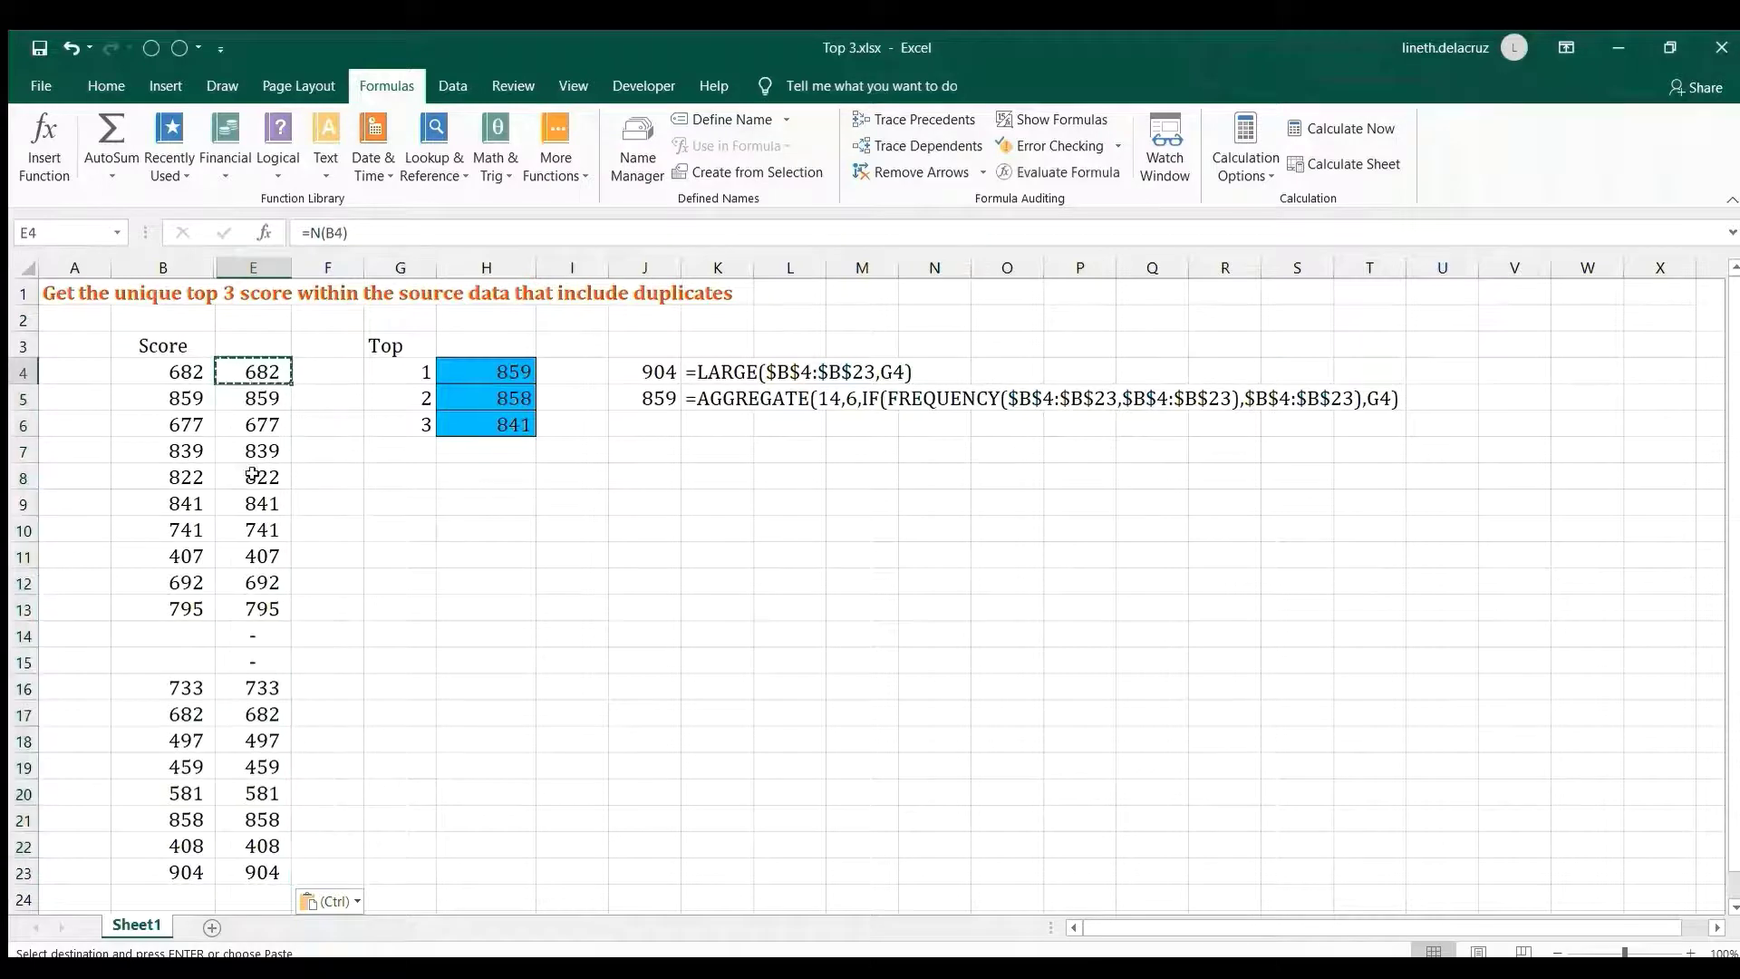
{"action": "left_click", "coordinate": [270, 874], "text": "shift"}
{"action": "left_click", "coordinate": [58, 233]}
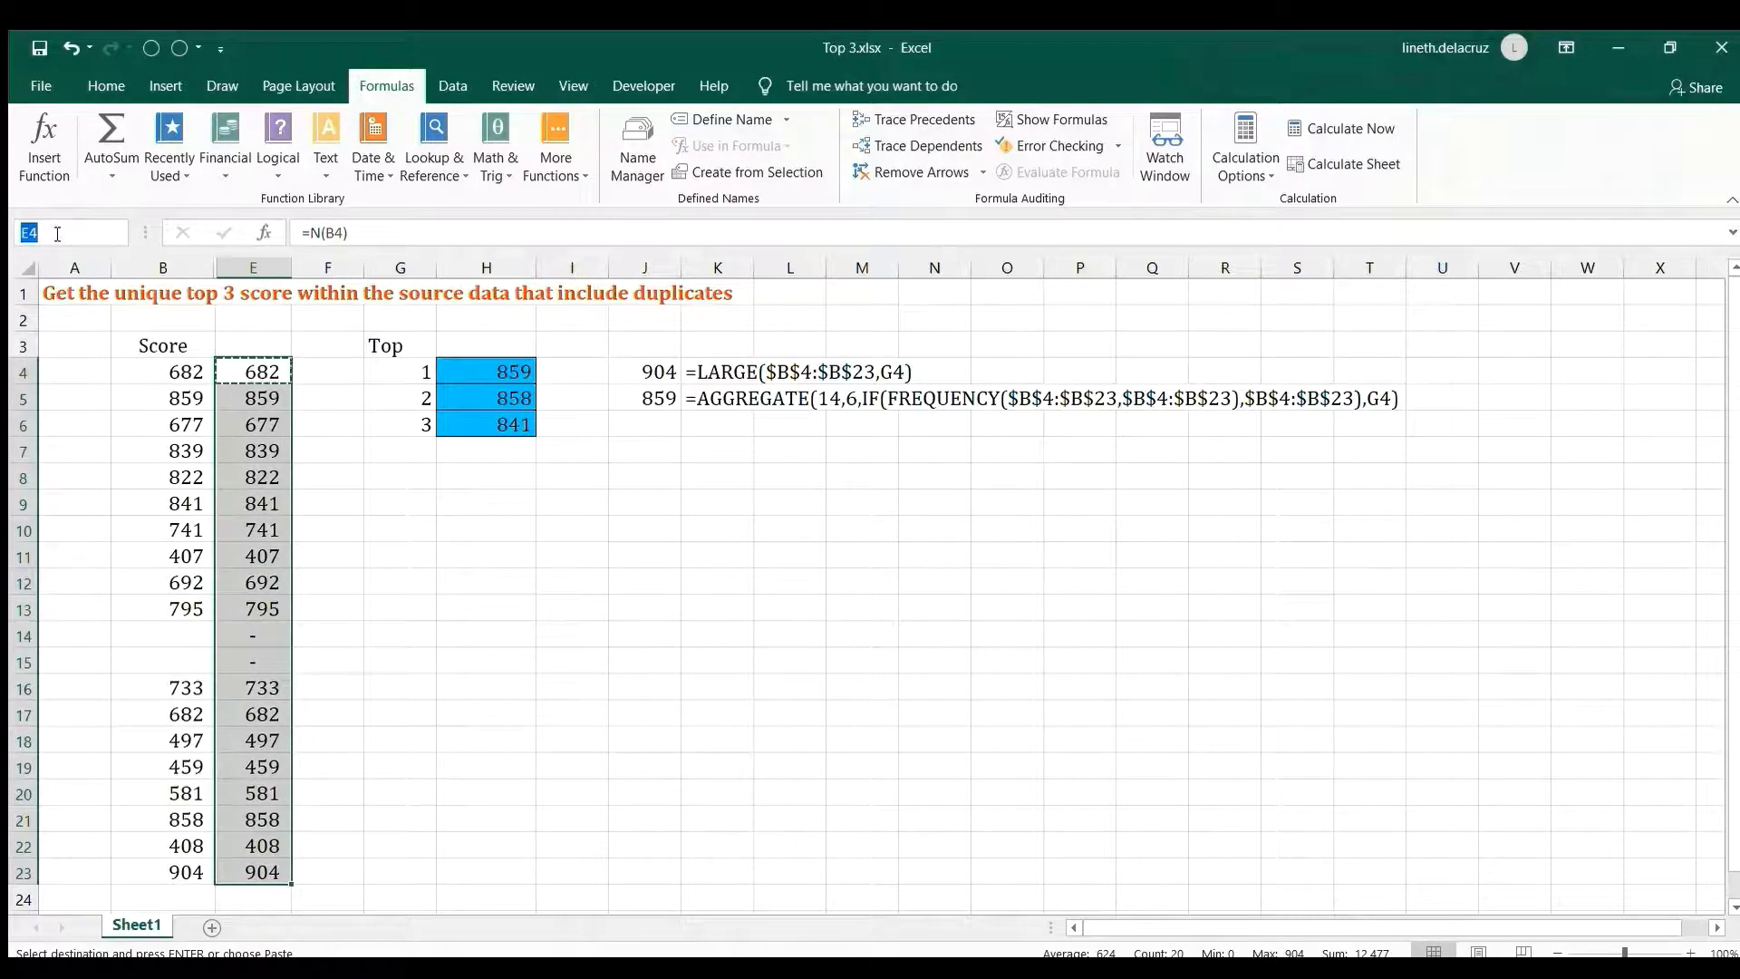
{"action": "type", "text": "score"}
{"action": "key", "text": "Return"}
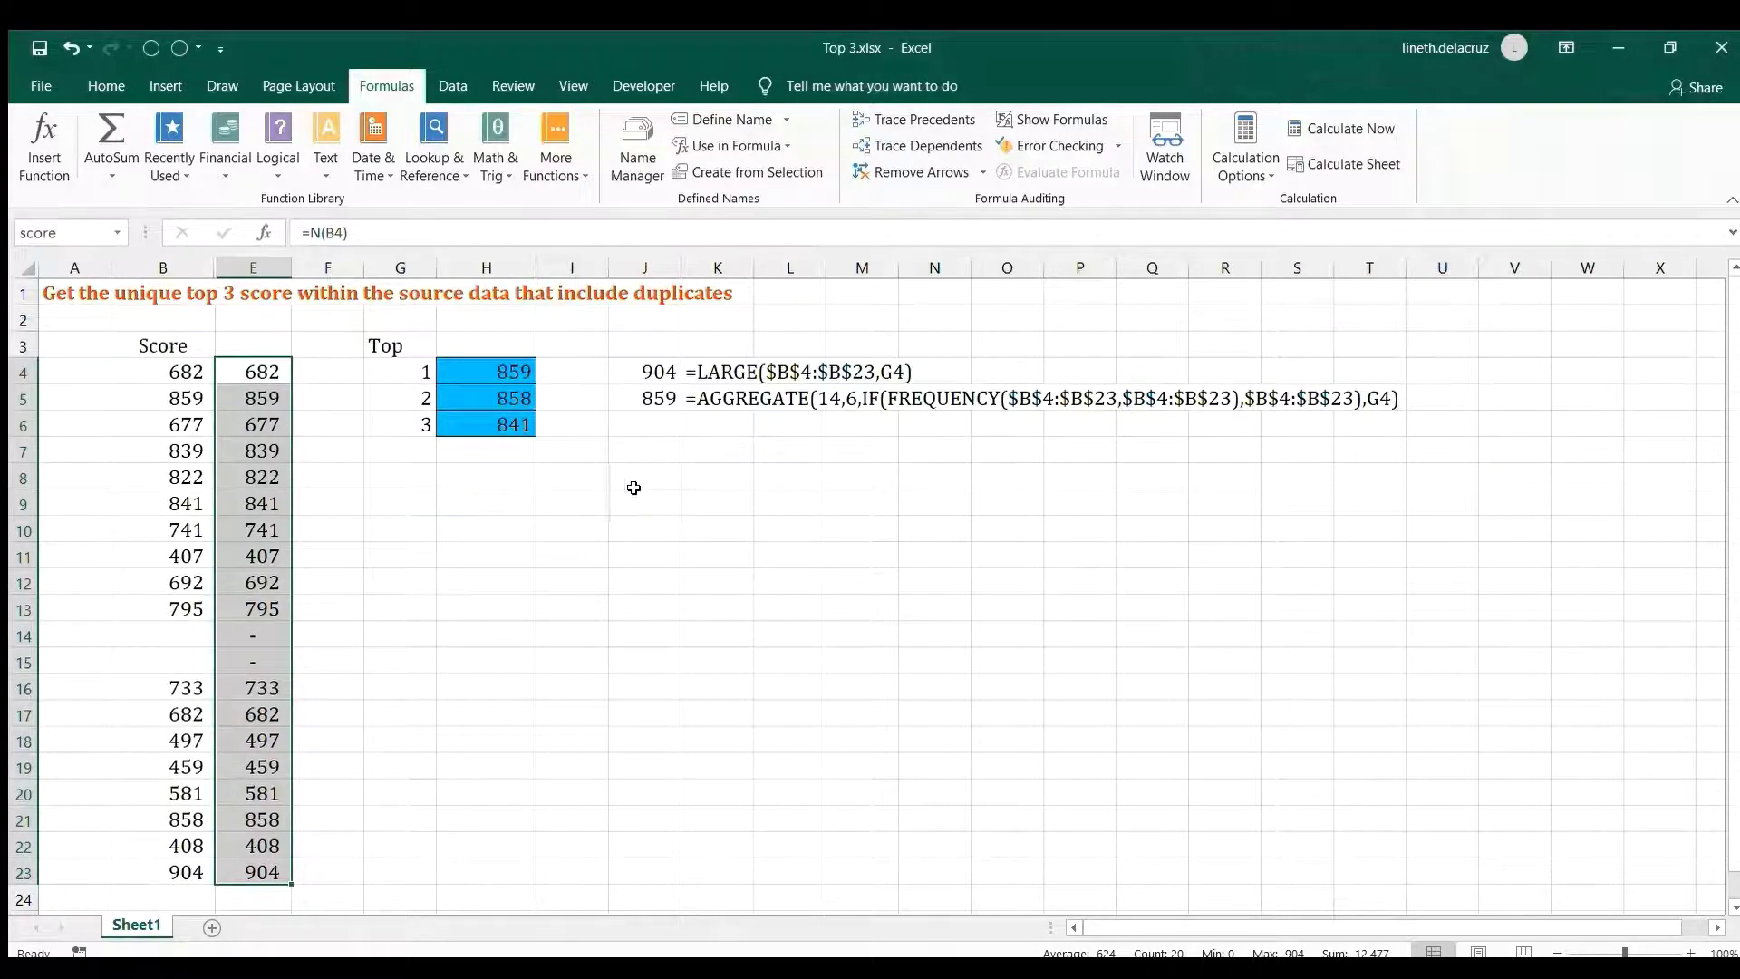
- Replace all three $B$4:$B$23 ranges in H4's AGGREGATE formula with the named range score
{"action": "left_click", "coordinate": [513, 372]}
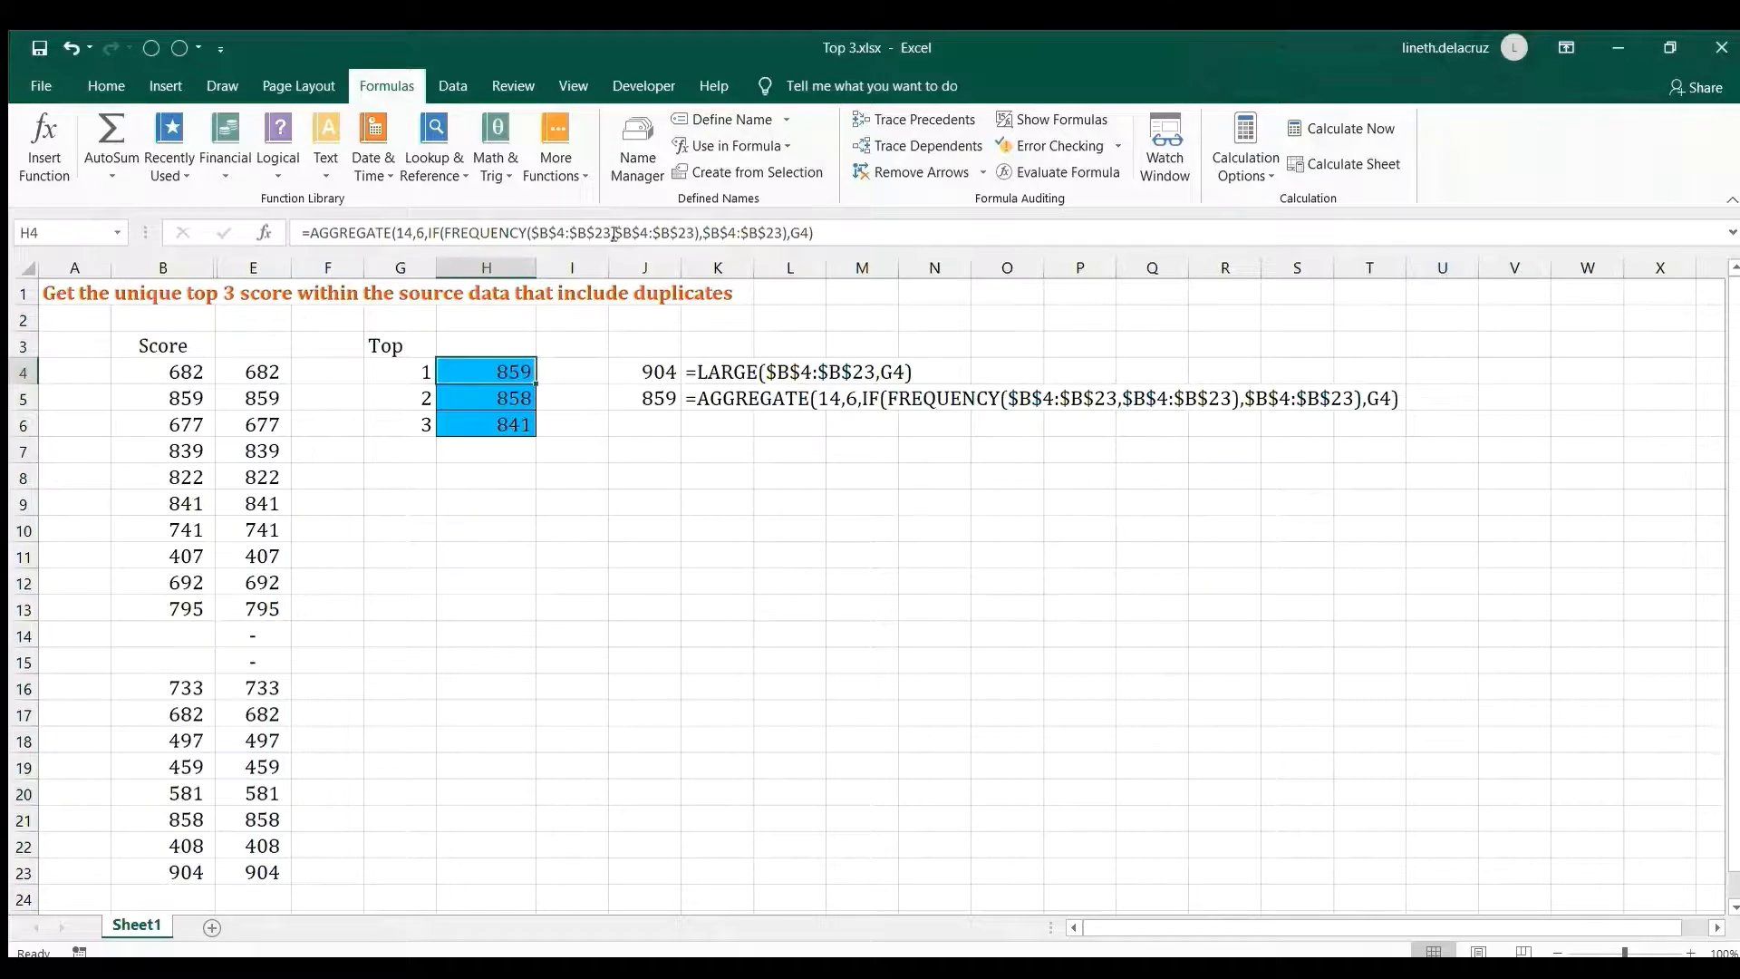
{"action": "key", "text": "F2"}
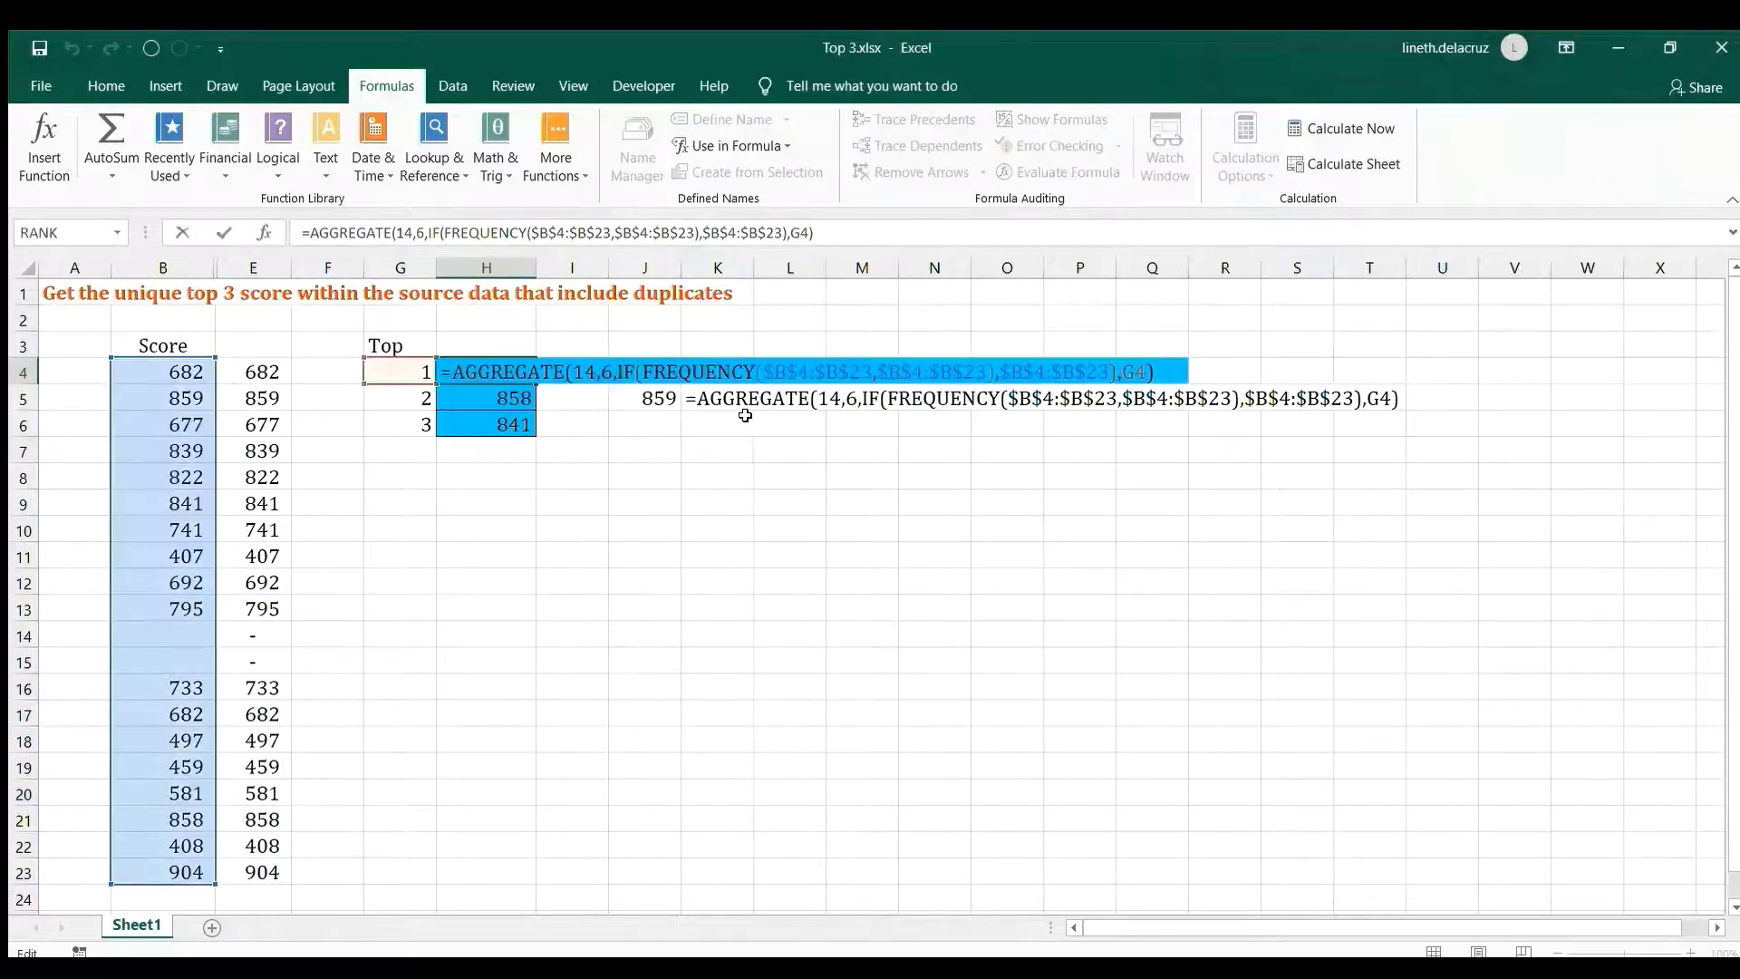
{"action": "left_click_drag", "start_coordinate": [766, 371], "coordinate": [872, 370]}
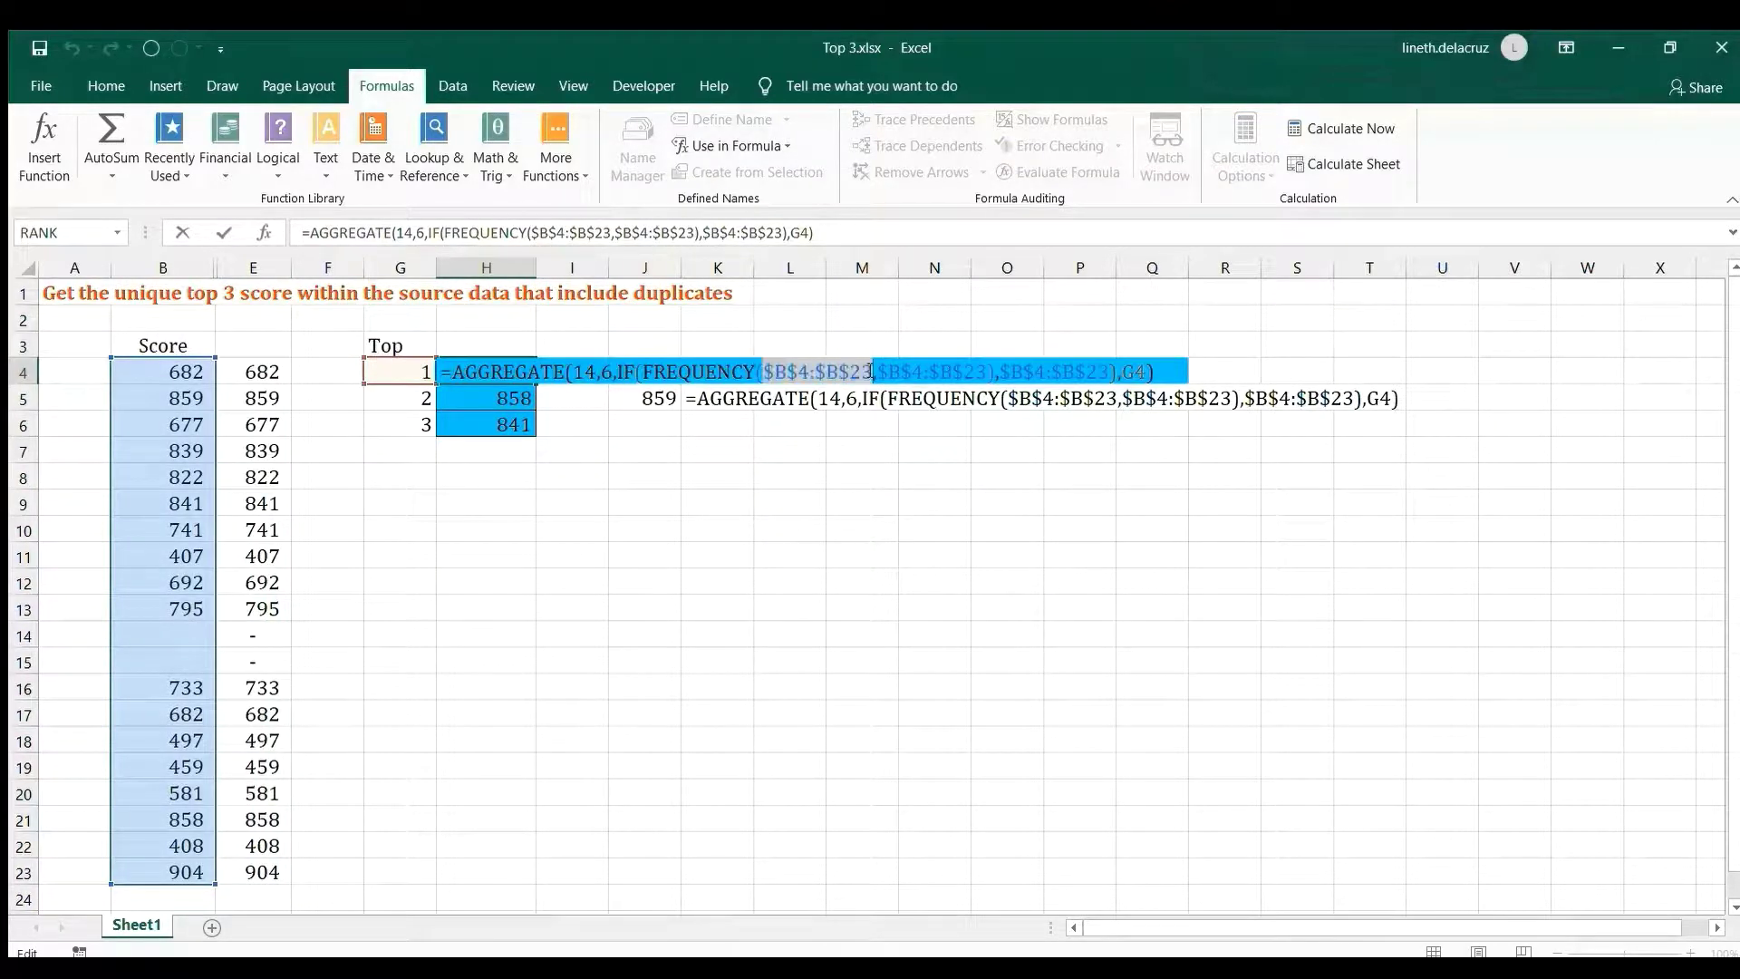
{"action": "type", "text": "score"}
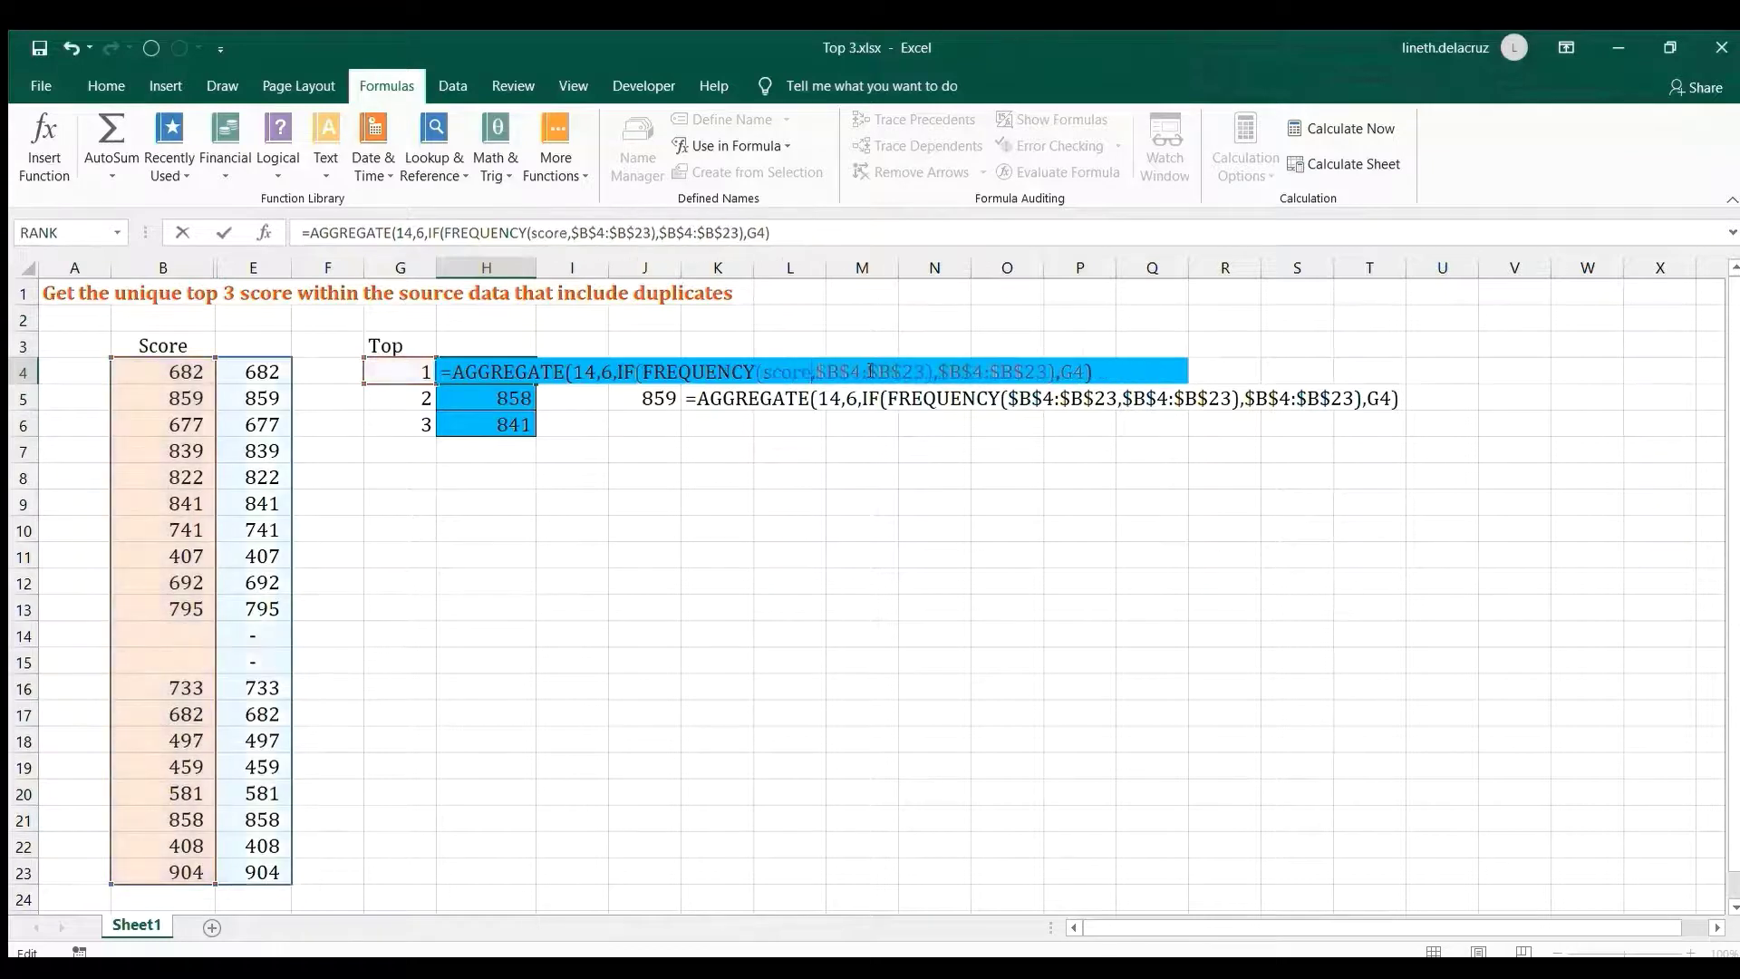
{"action": "left_click_drag", "start_coordinate": [818, 372], "coordinate": [922, 370]}
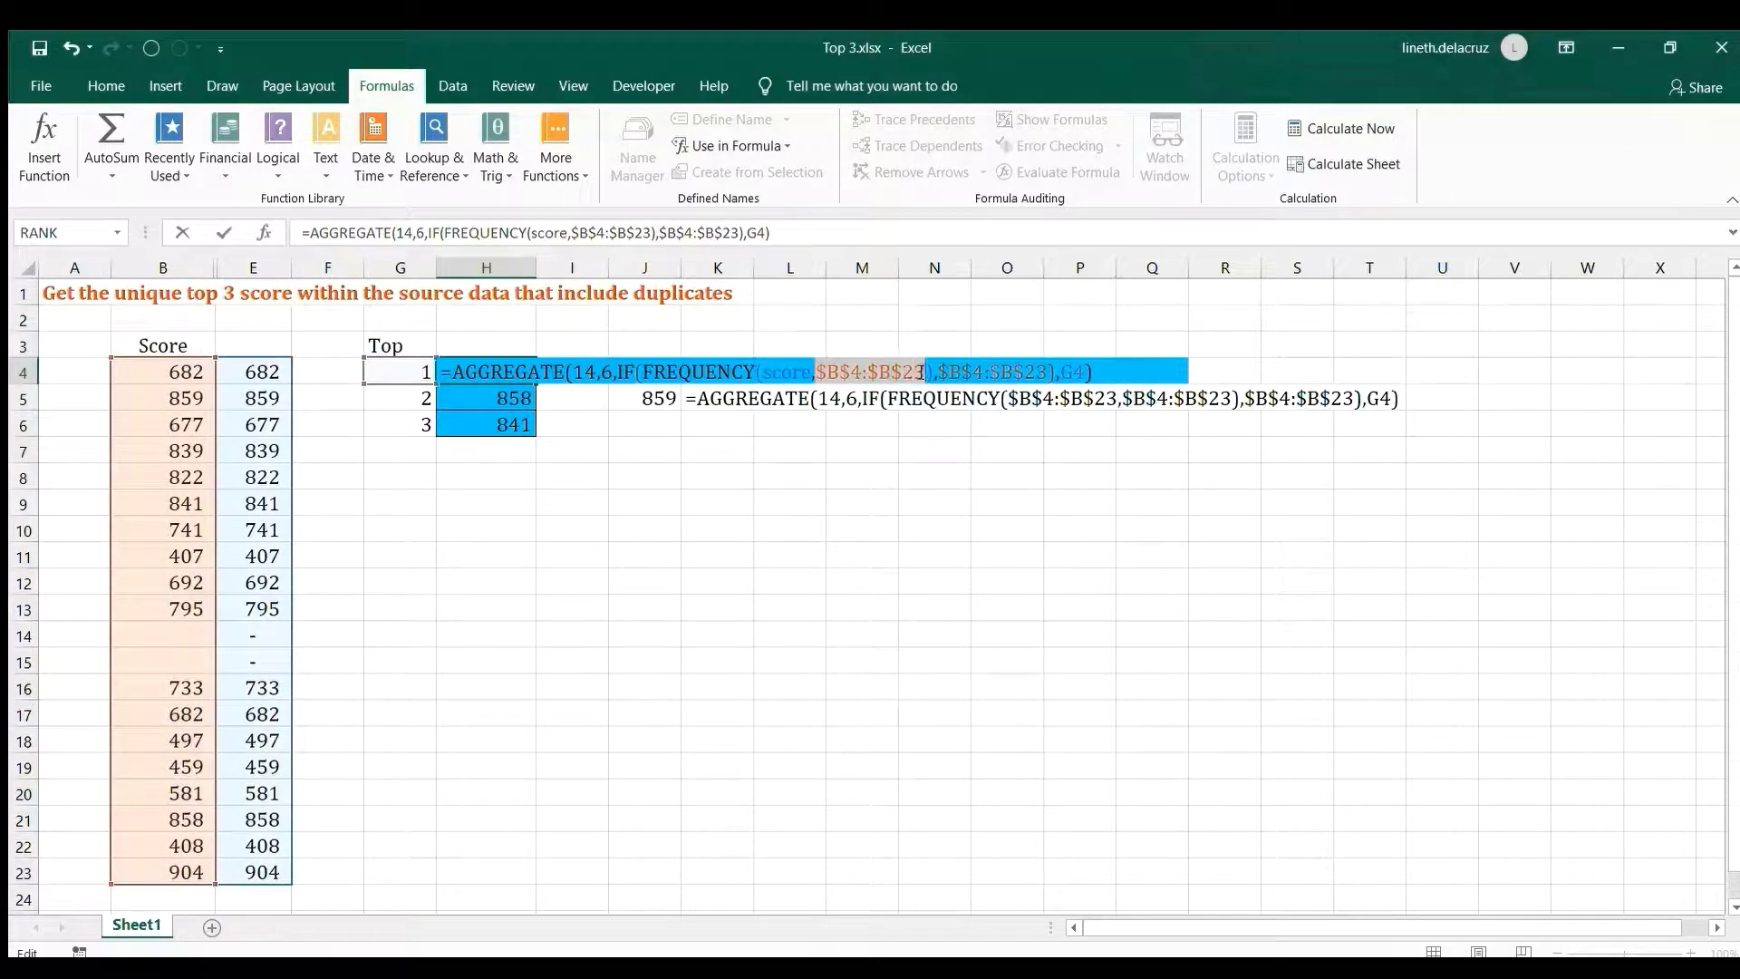
{"action": "type", "text": "score"}
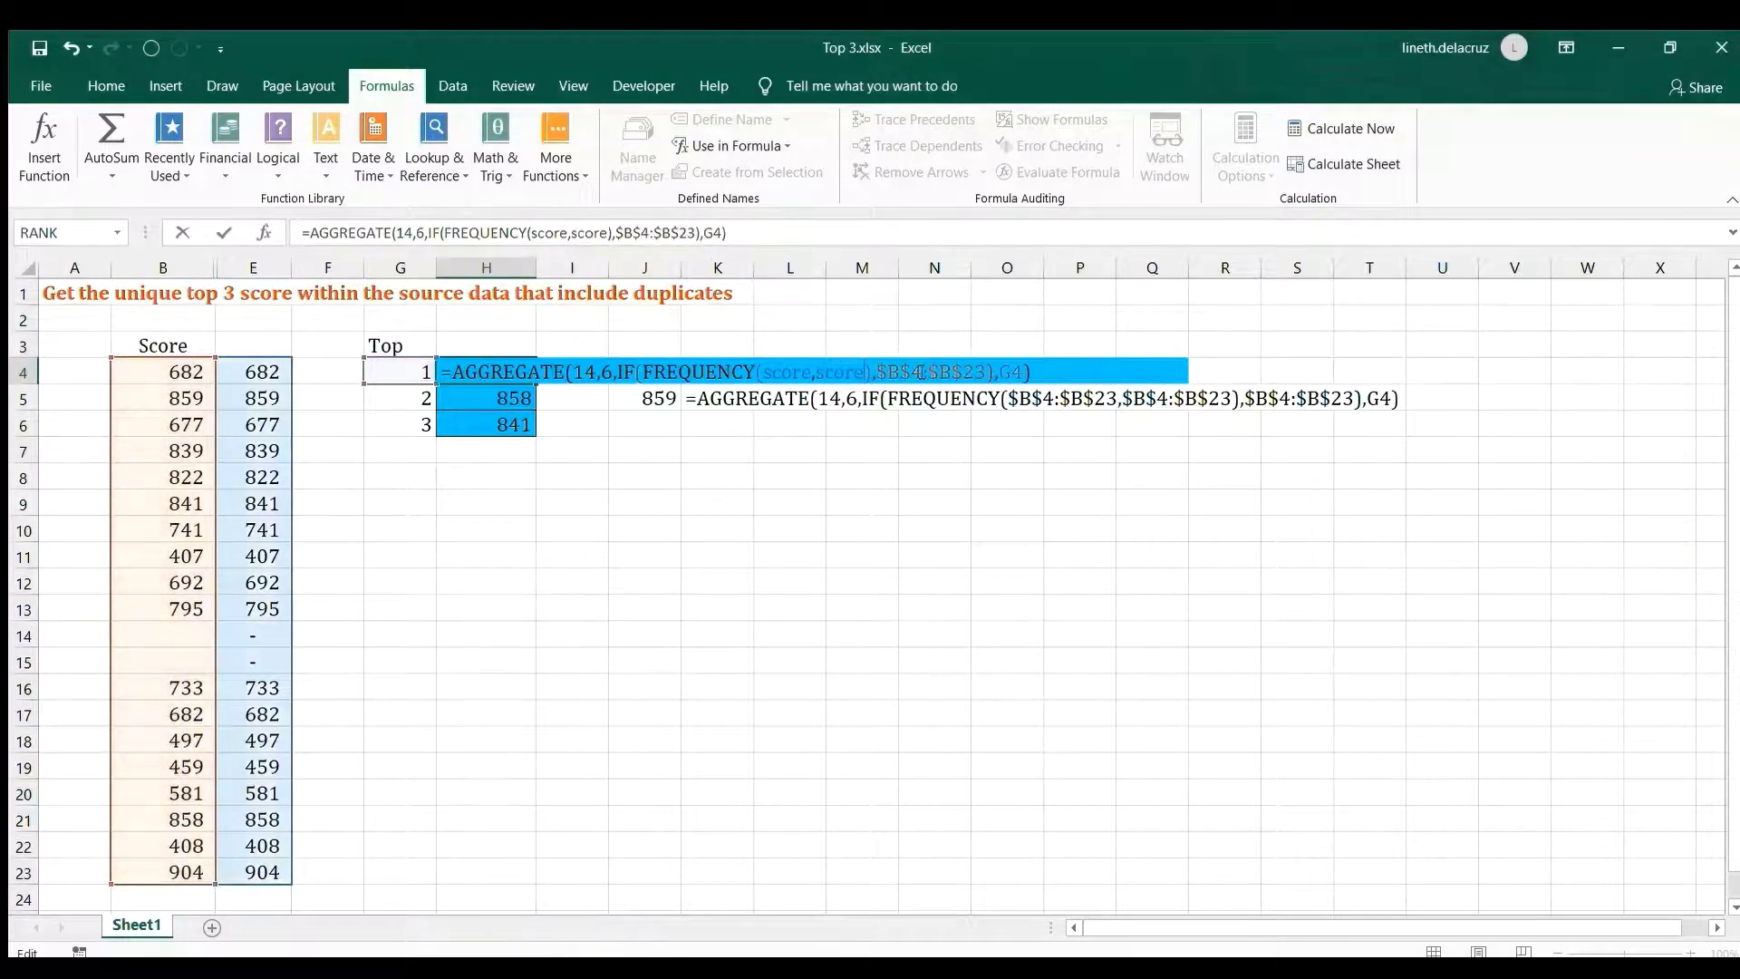
{"action": "left_click_drag", "start_coordinate": [880, 371], "coordinate": [983, 370]}
{"action": "type", "text": "score"}
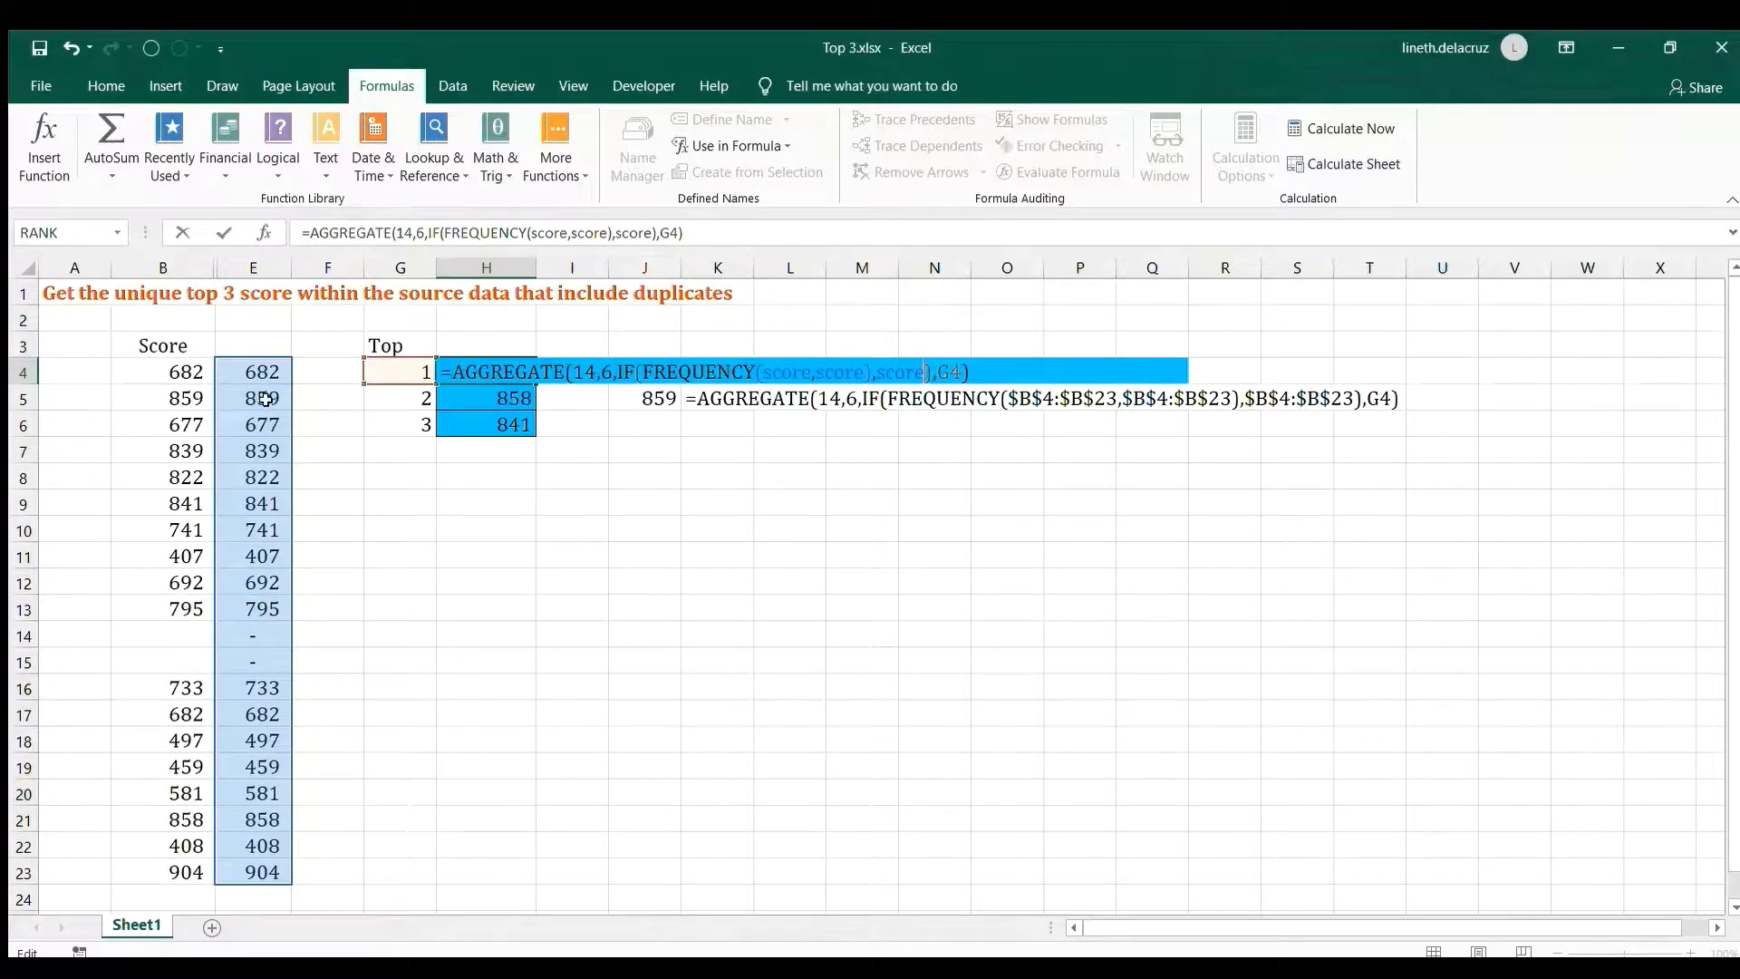
{"action": "key", "text": "Return"}
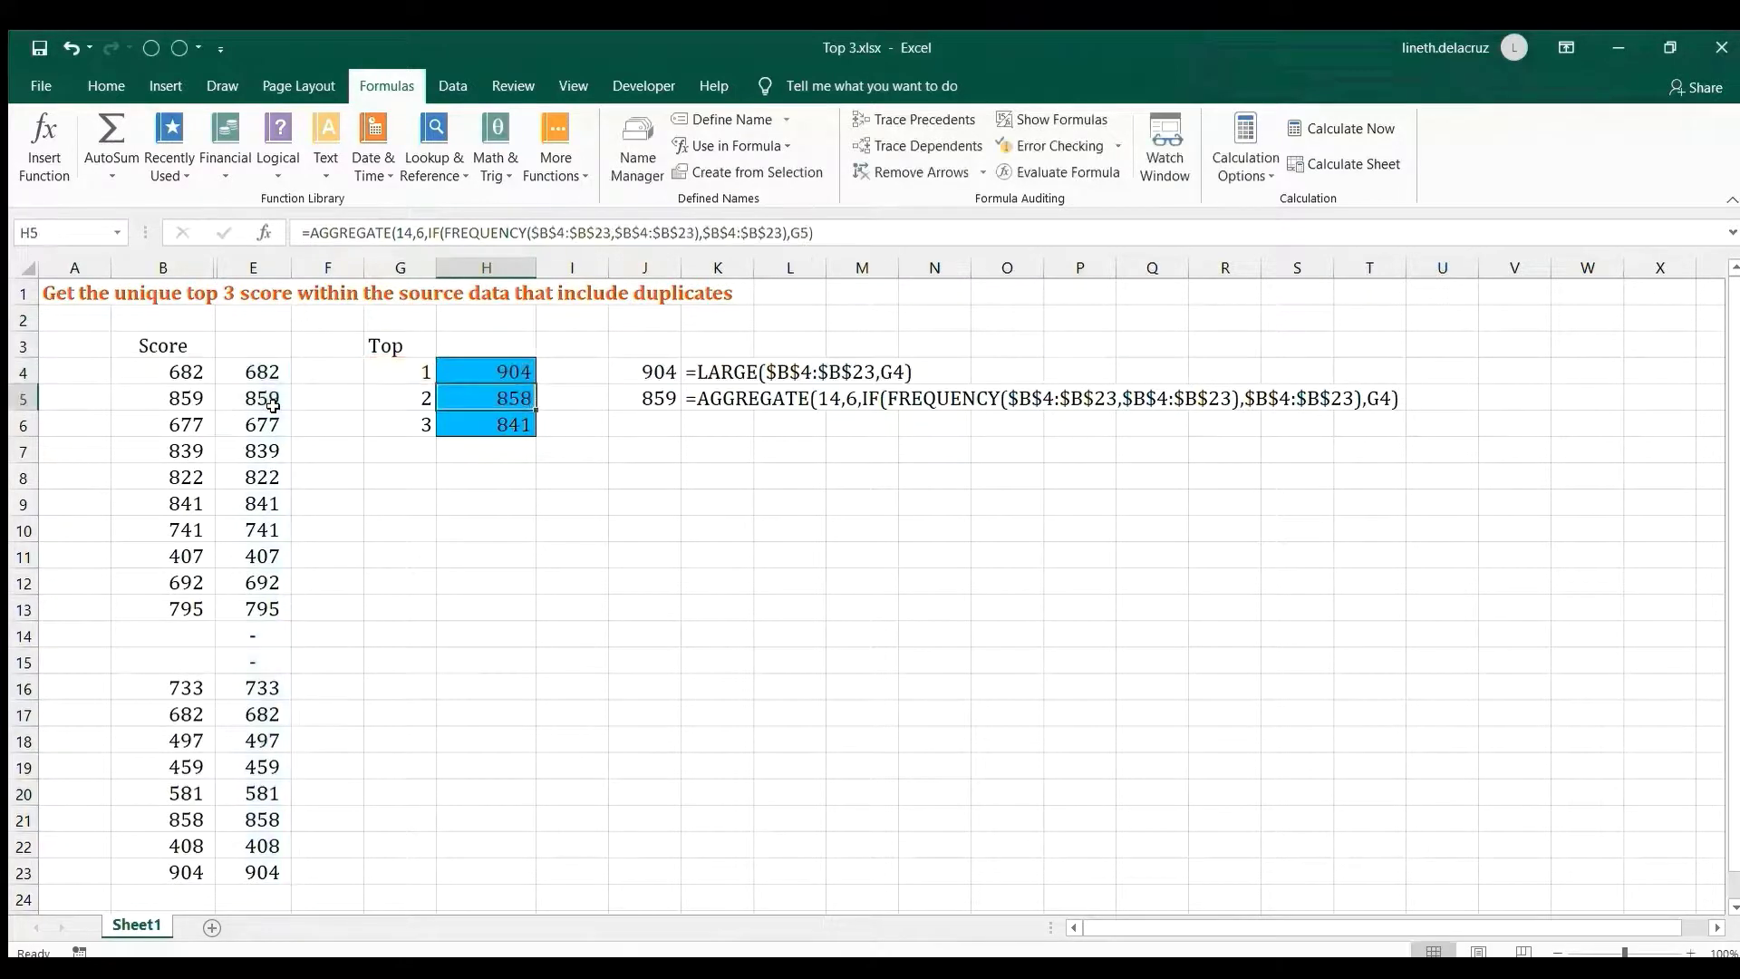
- Copy the AGGREGATE formula using score from H4 to H5:H6
{"action": "key", "text": "ctrl+c"}
{"action": "key", "text": "ctrl+v"}
{"action": "key", "text": "Up"}
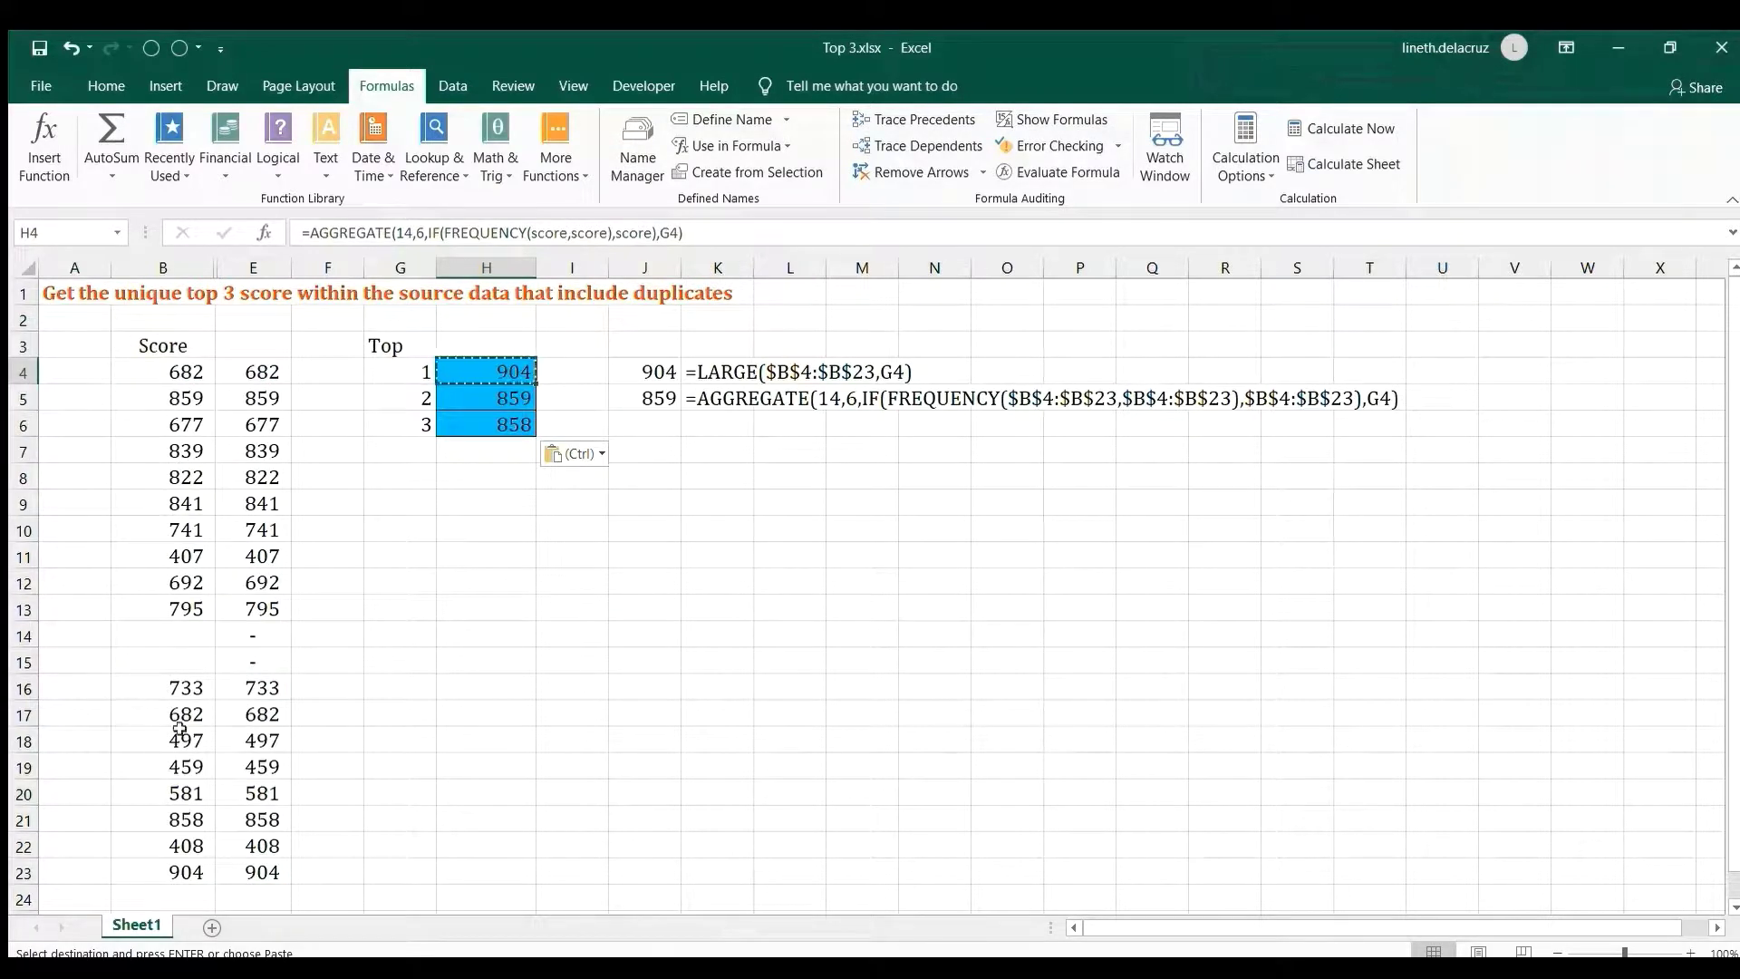
- Clear the score in B23 to test the top 3 formulas with another blank
{"action": "left_click", "coordinate": [177, 766]}
{"action": "left_click", "coordinate": [178, 870]}
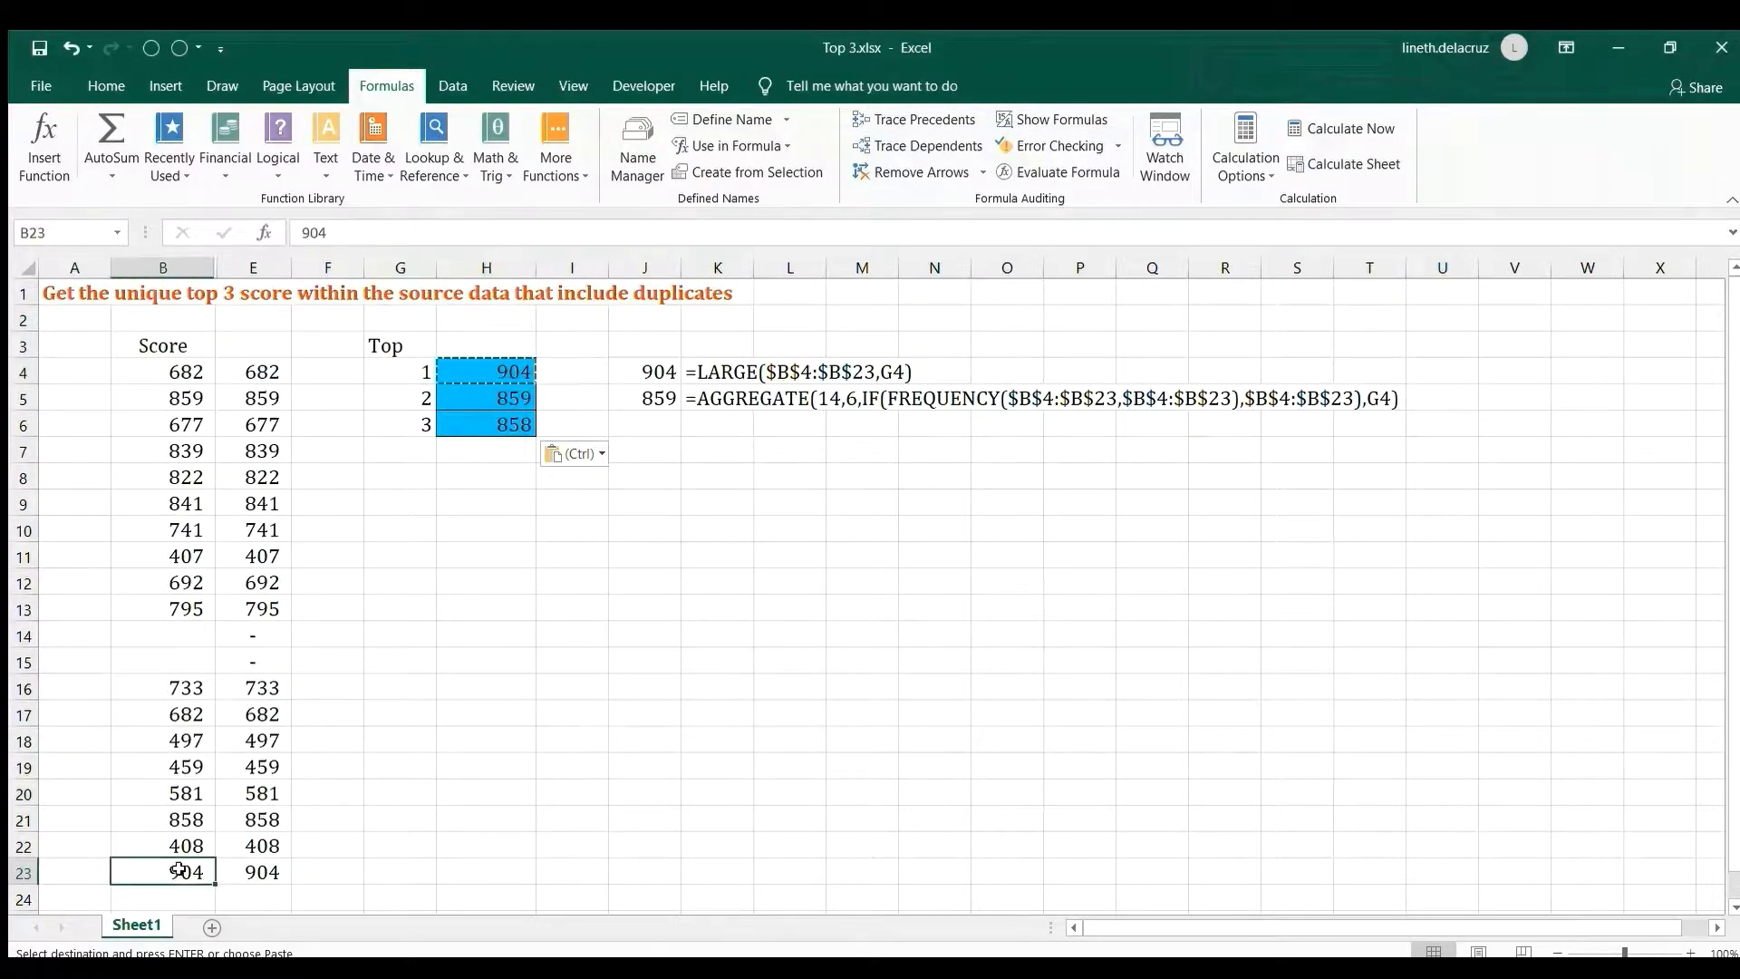
{"action": "key", "text": "Delete"}
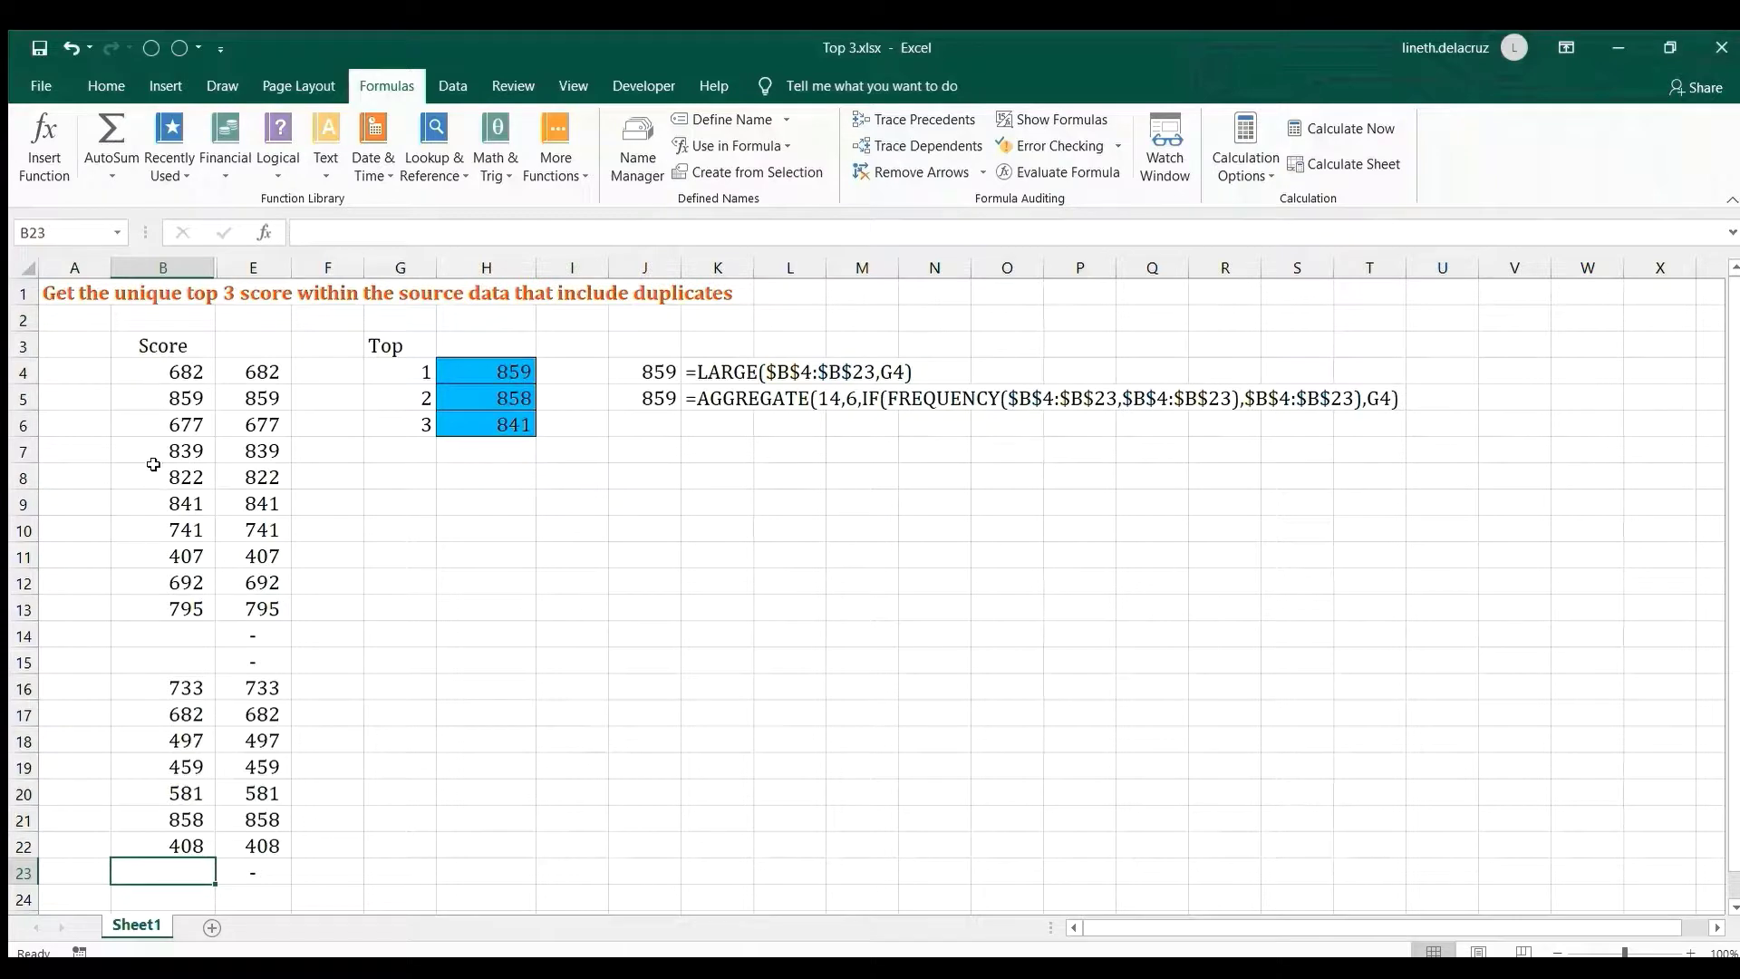
- Copy H4's AGGREGATE formula unchanged into J6 and show its text in K6 with FORMULATEXT
{"action": "left_click", "coordinate": [256, 391]}
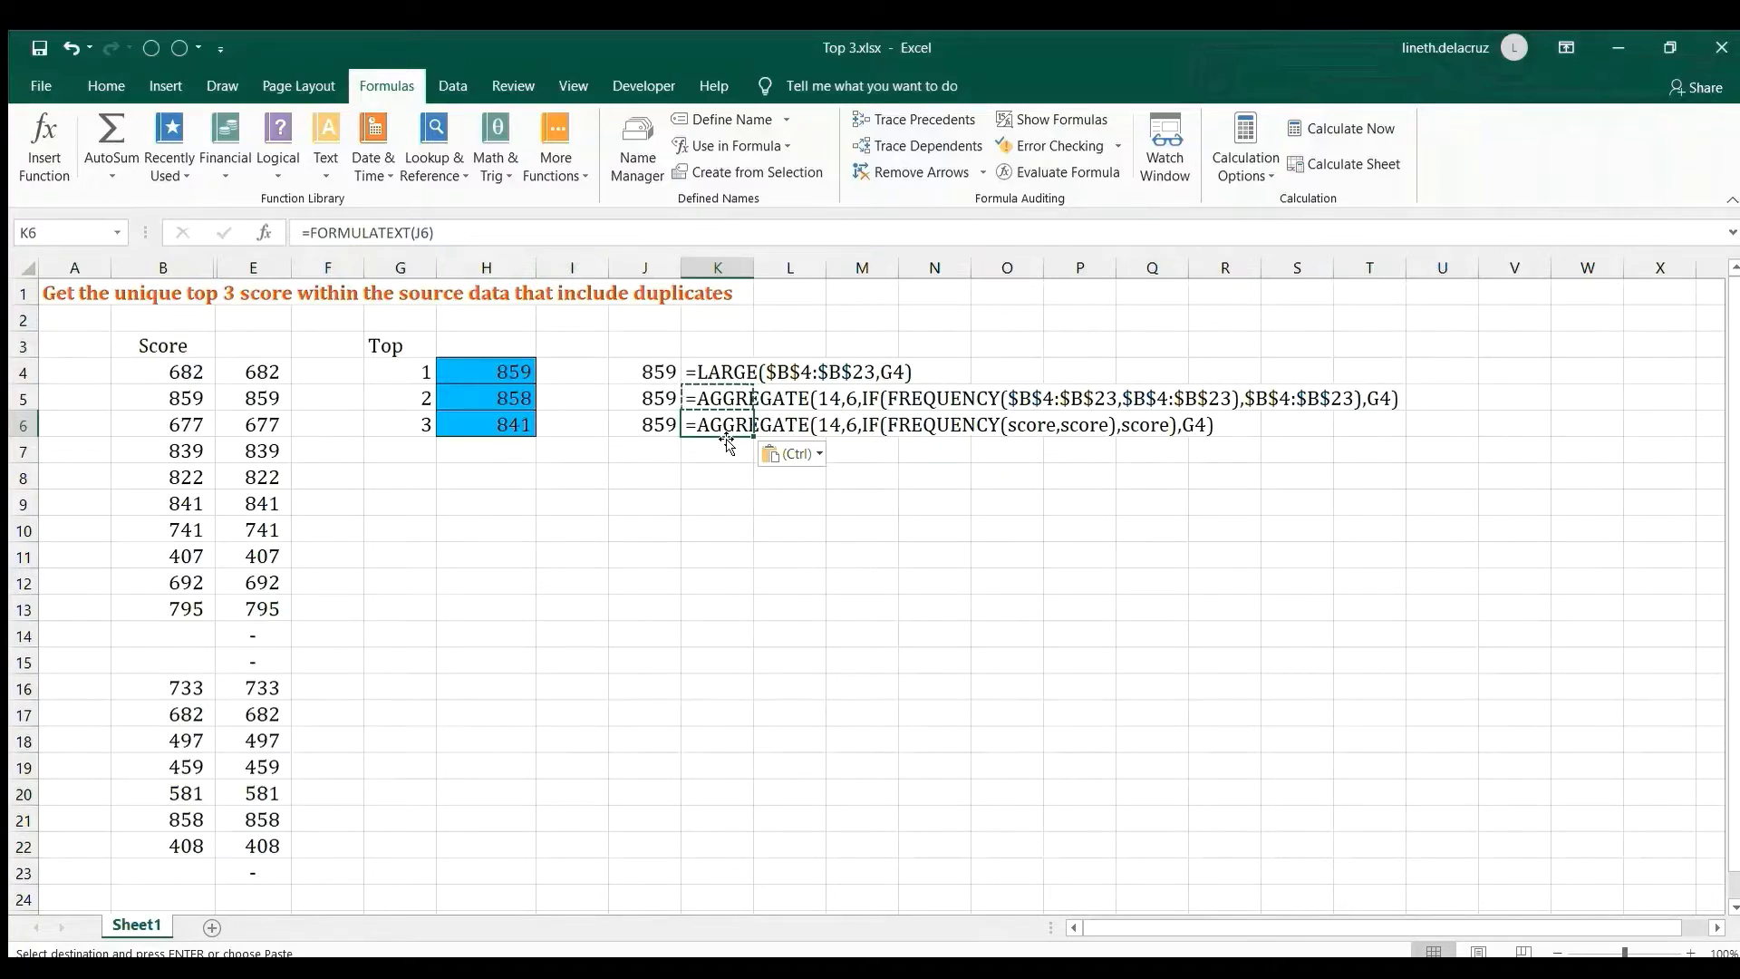
{"action": "key", "text": "Escape"}
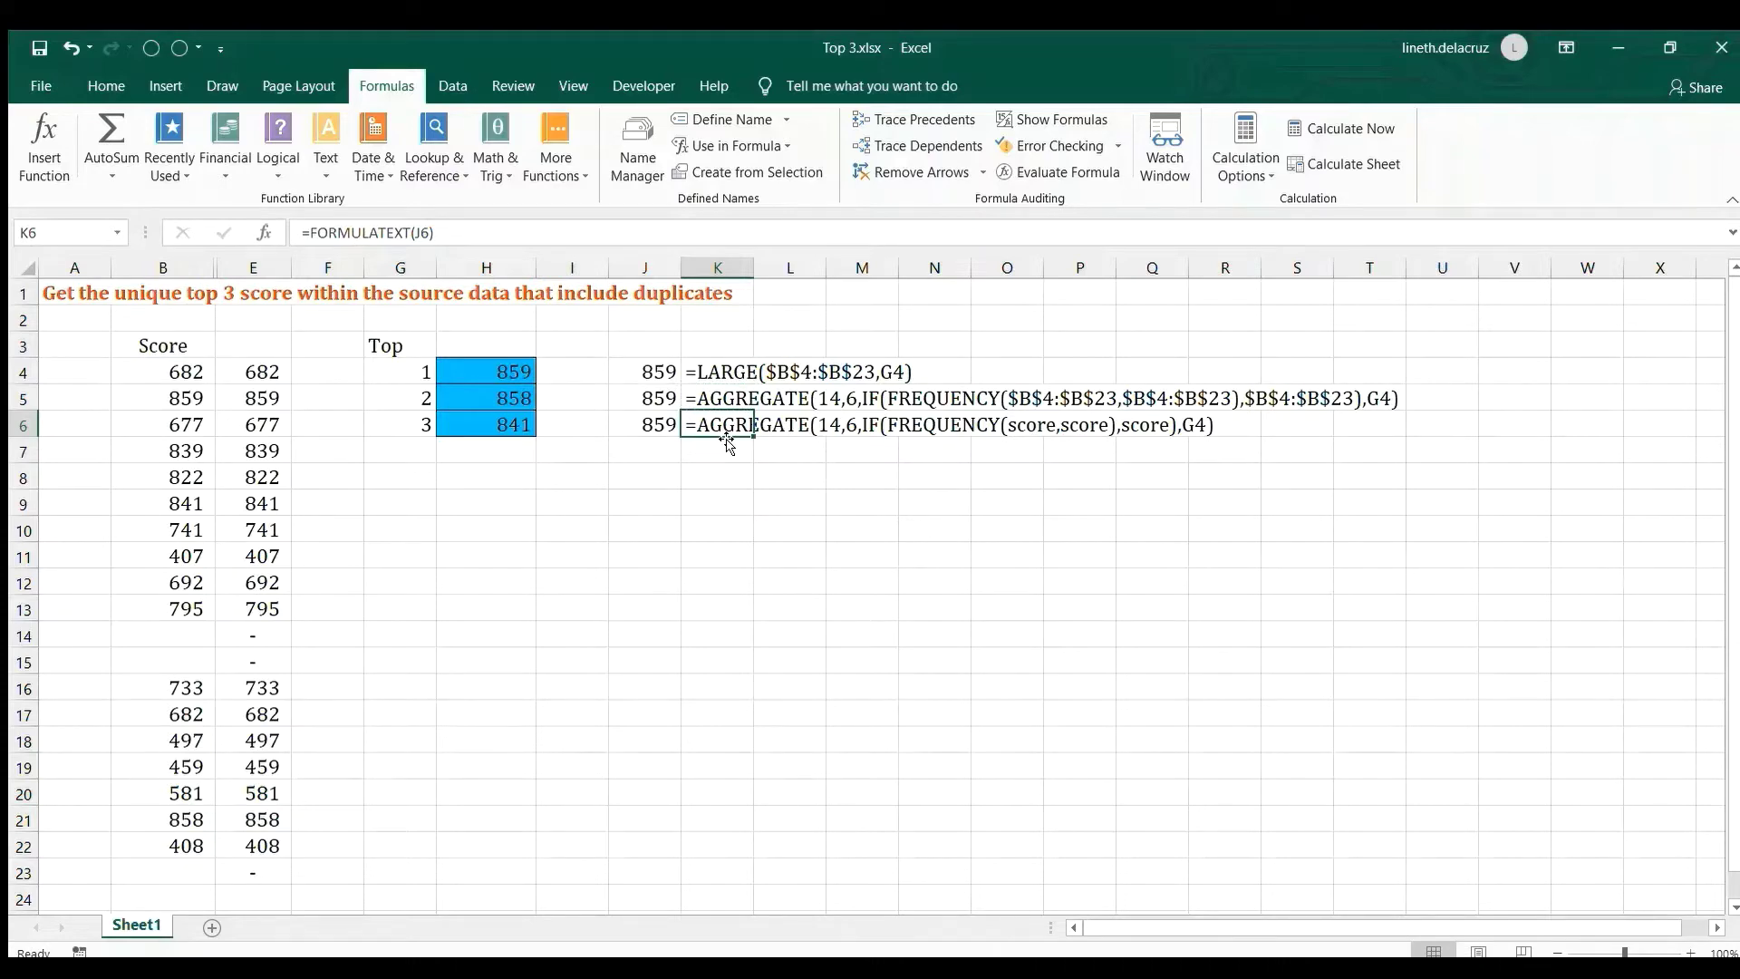